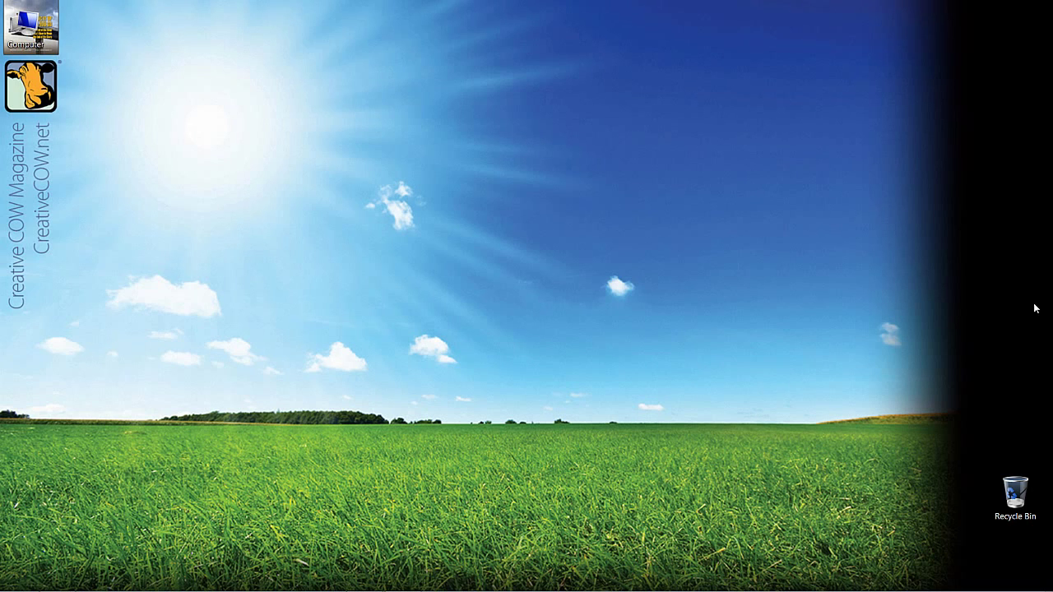
# - Switch to Avid Symphony and create a new title in the Title Tool with the text ROCKY
pyautogui.hotkey('alt', 'Tab')
pyautogui.hotkey('alt', 'Tab')
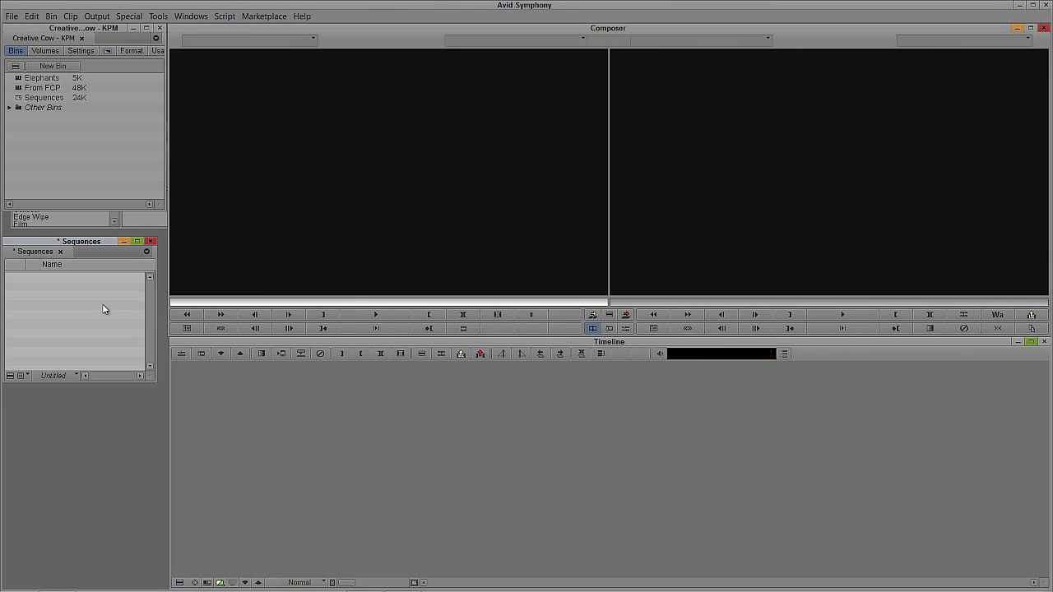
pyautogui.click(68, 18)
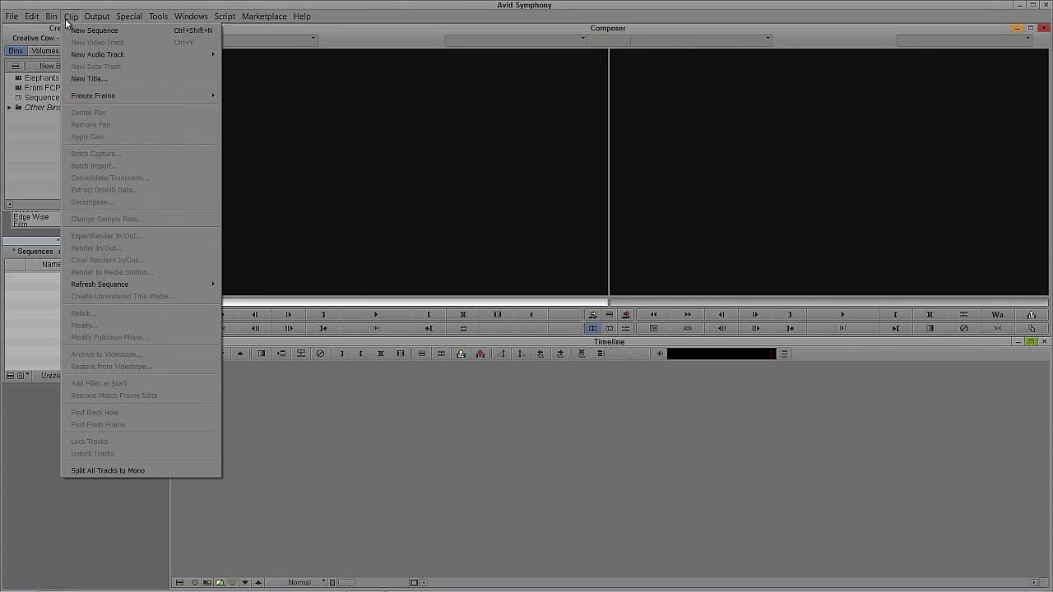
pyautogui.click(89, 79)
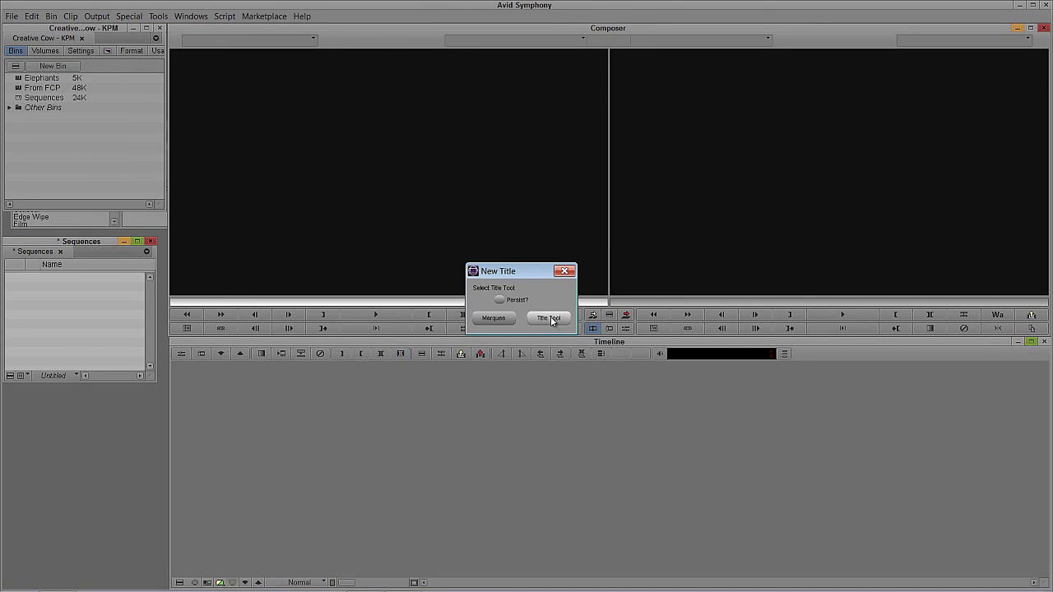
pyautogui.click(548, 317)
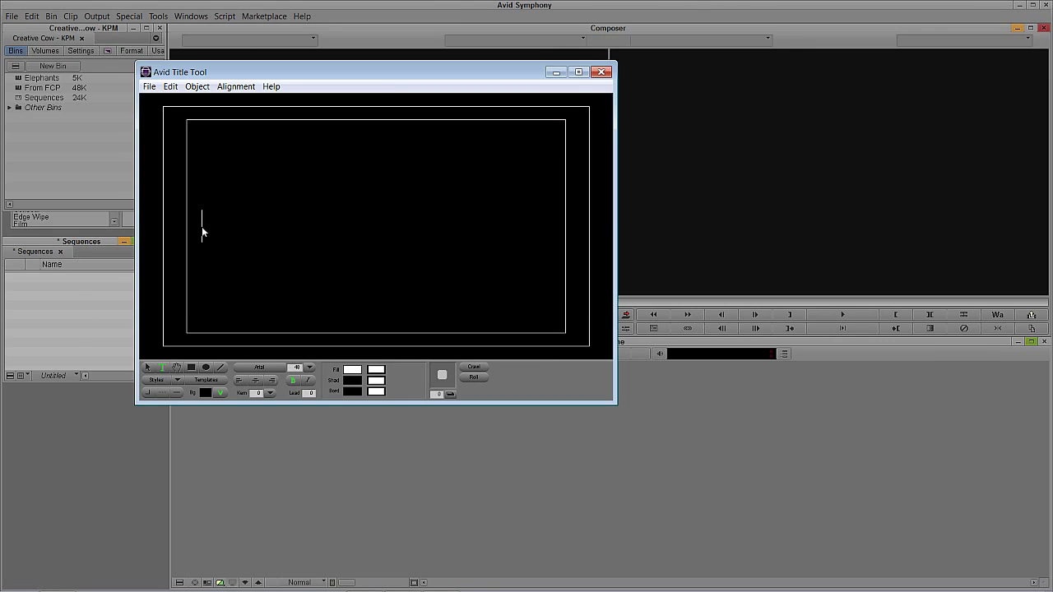
pyautogui.press('capslock')
pyautogui.write('ROCKY')
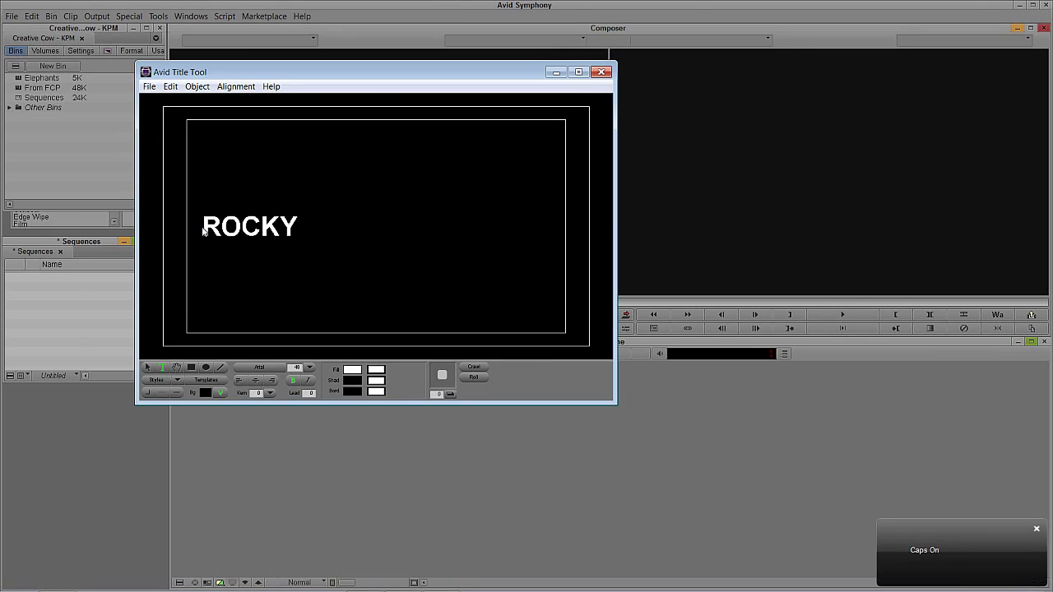
# - Set the ROCKY text to the Impact font at size 276
pyautogui.click(149, 367)
pyautogui.click(249, 367)
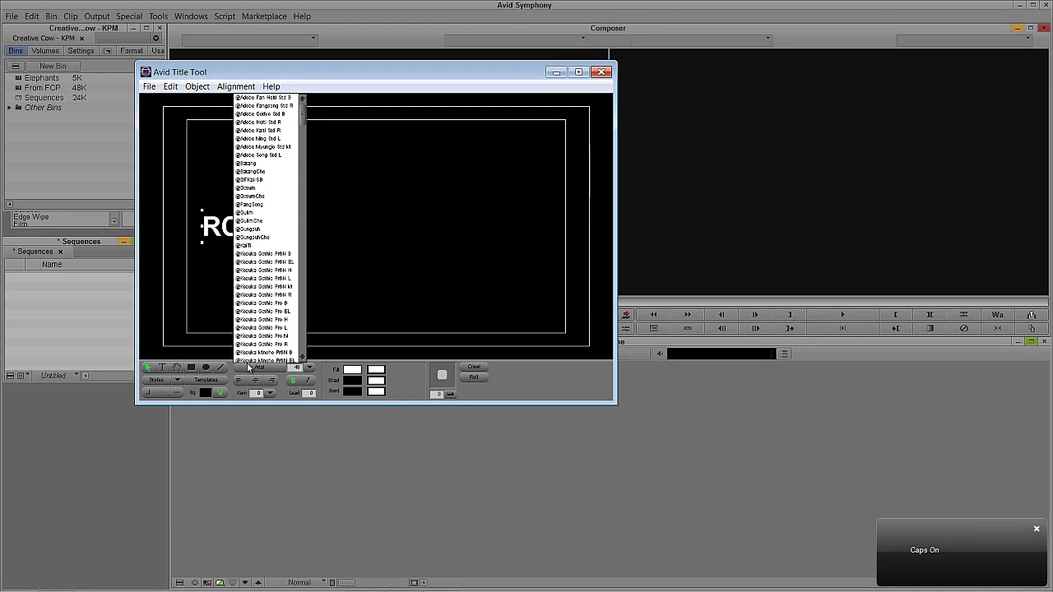
pyautogui.press('i')
pyautogui.press('Return')
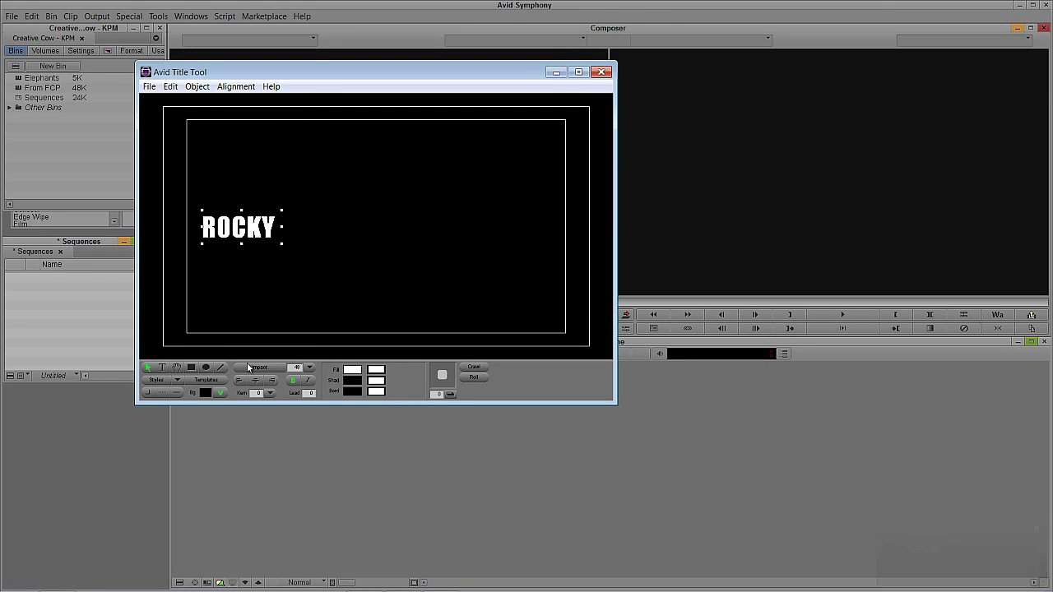
pyautogui.click(293, 368)
pyautogui.write('276')
pyautogui.press('Return')
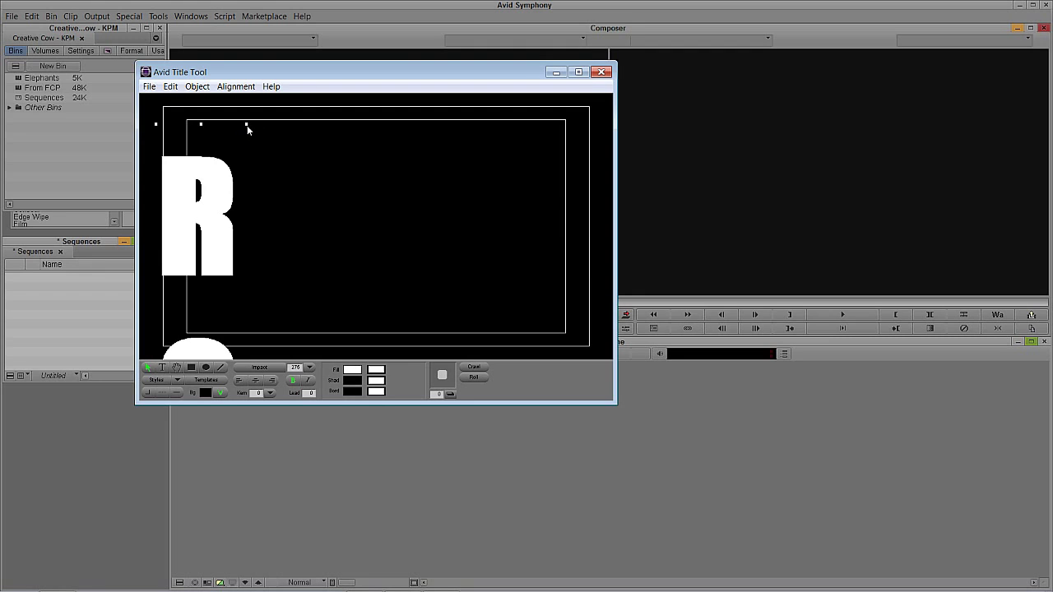
# - Widen the text box so ROCKY fits on one line and set its kerning to 10
pyautogui.moveTo(247, 125); pyautogui.dragTo(611, 112)
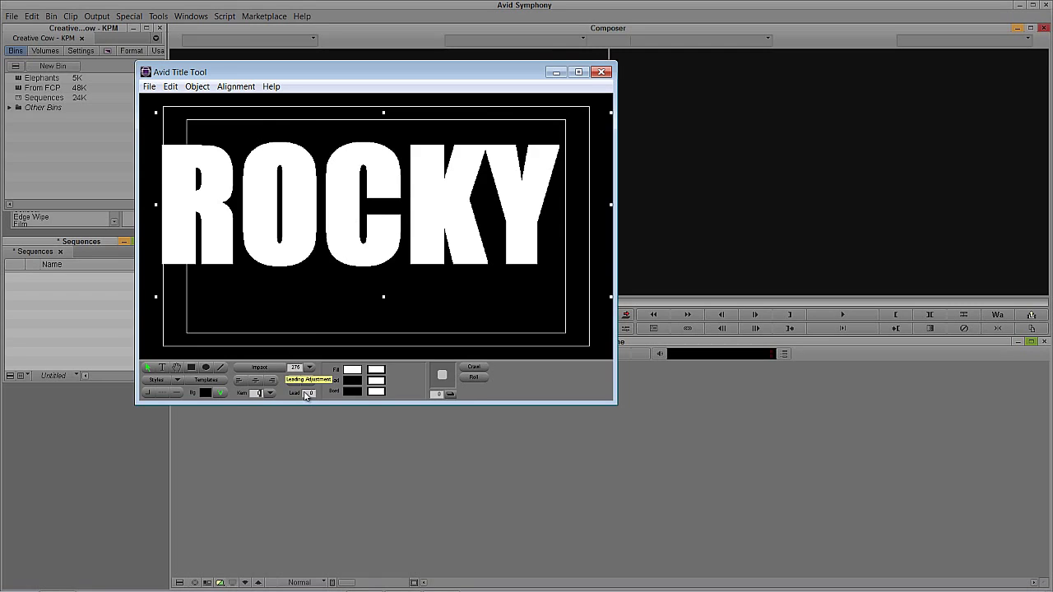
pyautogui.write('10')
pyautogui.press('Return')
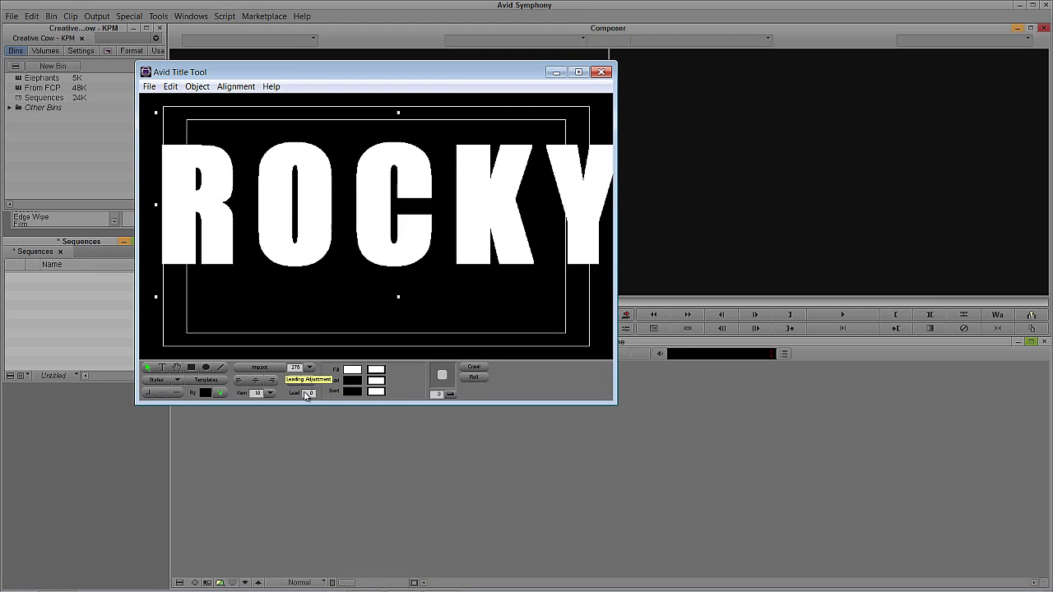
# - Nudge the ROCKY text to the left until the whole word fits inside the frame
pyautogui.press('Left')
pyautogui.press('Left')
pyautogui.press('Left')
pyautogui.press('Left')
pyautogui.press('Left')
pyautogui.press('Left')
pyautogui.press('Left')
pyautogui.press('Left')
pyautogui.press('Left')
pyautogui.press('Left')
pyautogui.press('Left')
pyautogui.press('Left')
pyautogui.press('Left')
pyautogui.press('Left')
pyautogui.press('Left')
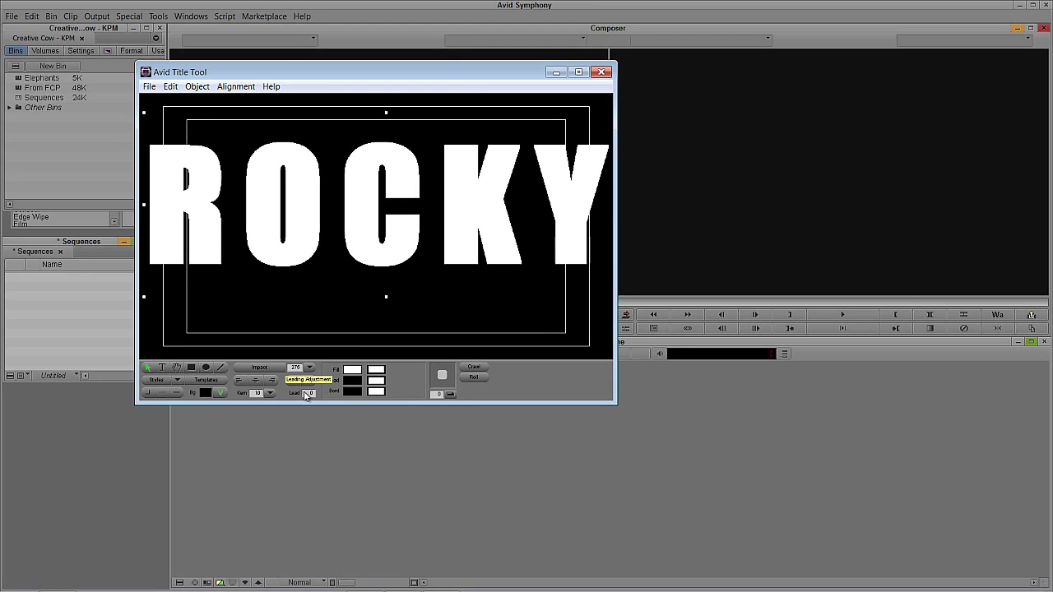
pyautogui.press('Left')
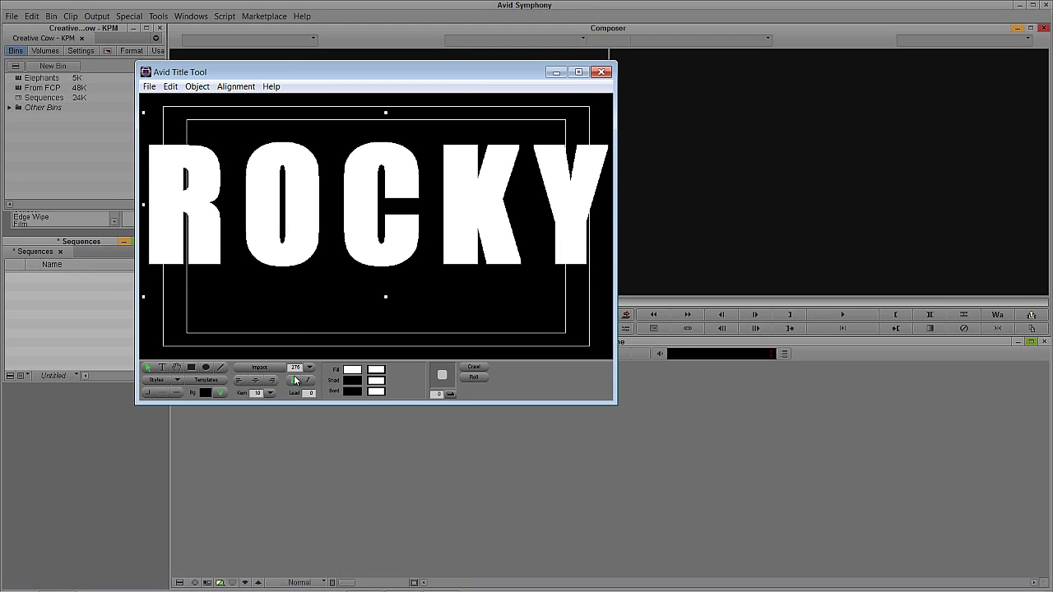
# - Turn off bold for the ROCKY text and nudge it slightly right to centre it in the frame
pyautogui.click(292, 380)
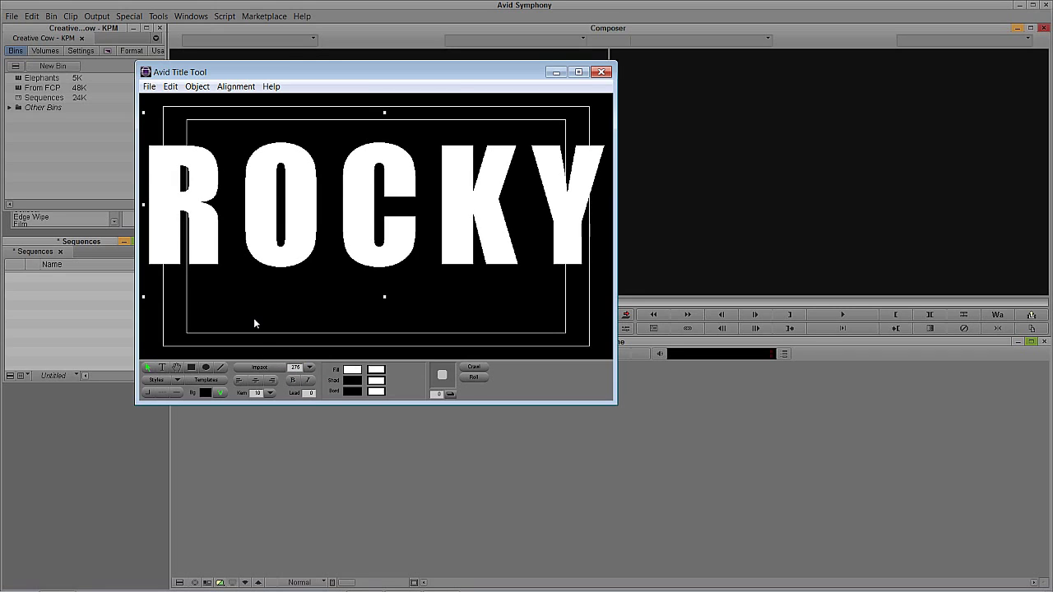
pyautogui.press('Right')
pyautogui.press('Right')
pyautogui.press('Right')
pyautogui.press('Right')
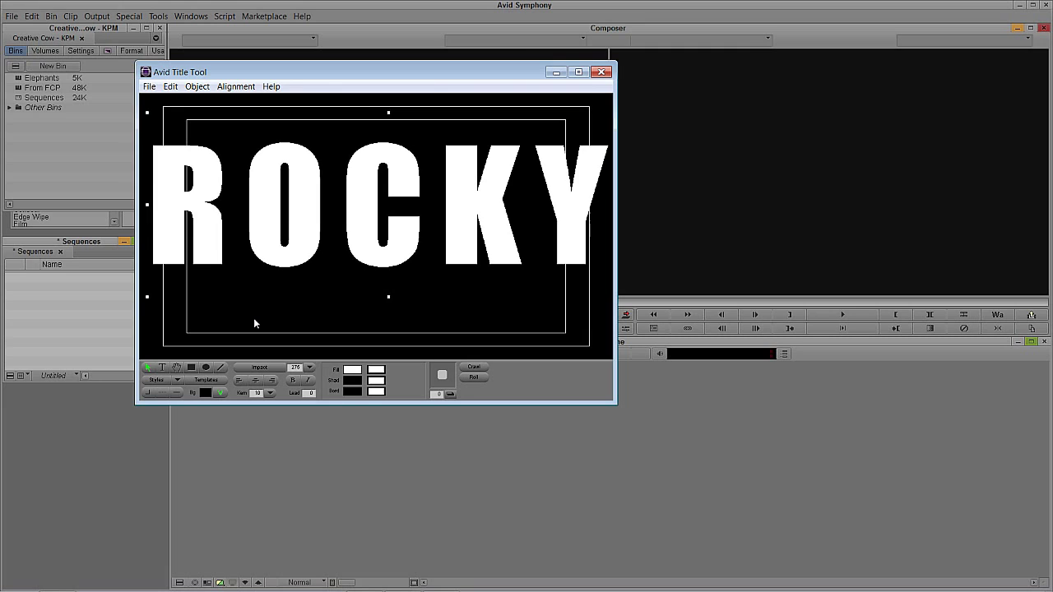
pyautogui.press('Left')
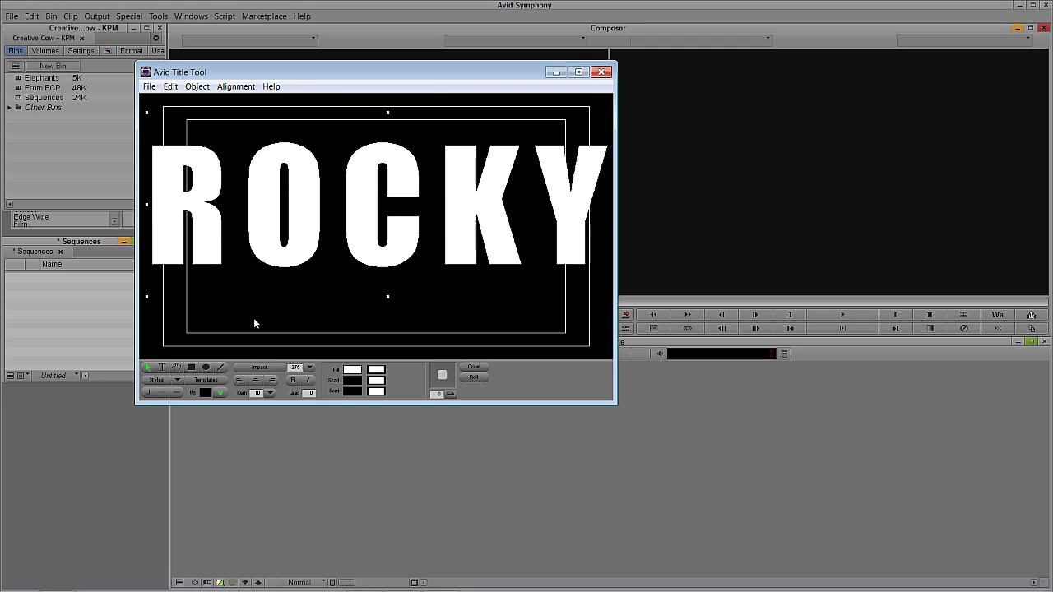
# - Save the title as Rocky in the Sequences bin on DATADRIVE1 (Y:) at DNxHD 60 MXF, and close the Title Tool
pyautogui.click(149, 86)
pyautogui.click(175, 148)
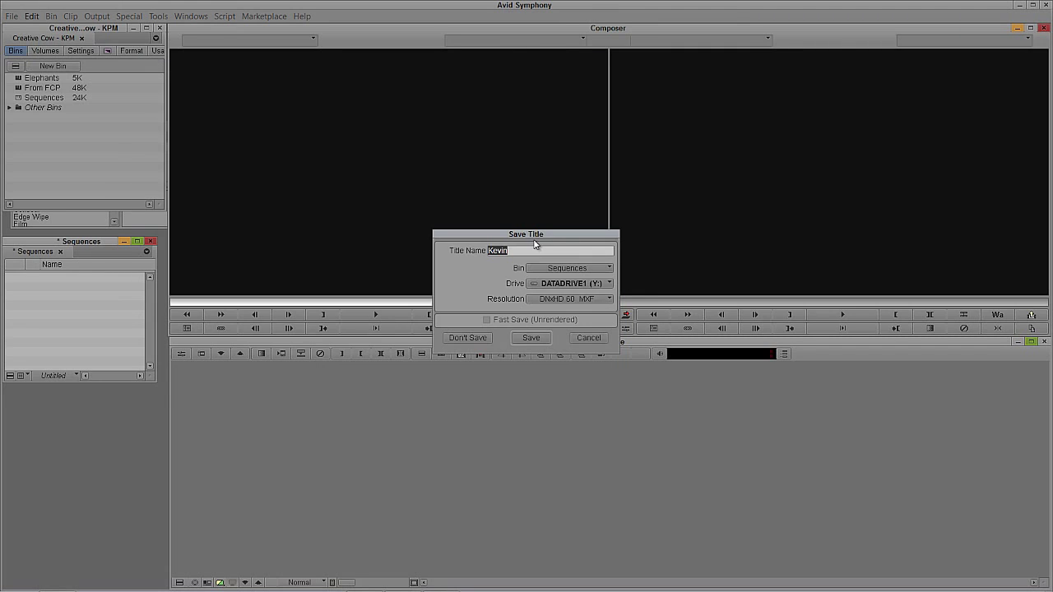
pyautogui.write('rock')
pyautogui.press('BackSpace')
pyautogui.press('BackSpace')
pyautogui.press('BackSpace')
pyautogui.press('BackSpace')
pyautogui.press('capslock')
pyautogui.write('ROcky')
pyautogui.press('BackSpace')
pyautogui.press('BackSpace')
pyautogui.press('BackSpace')
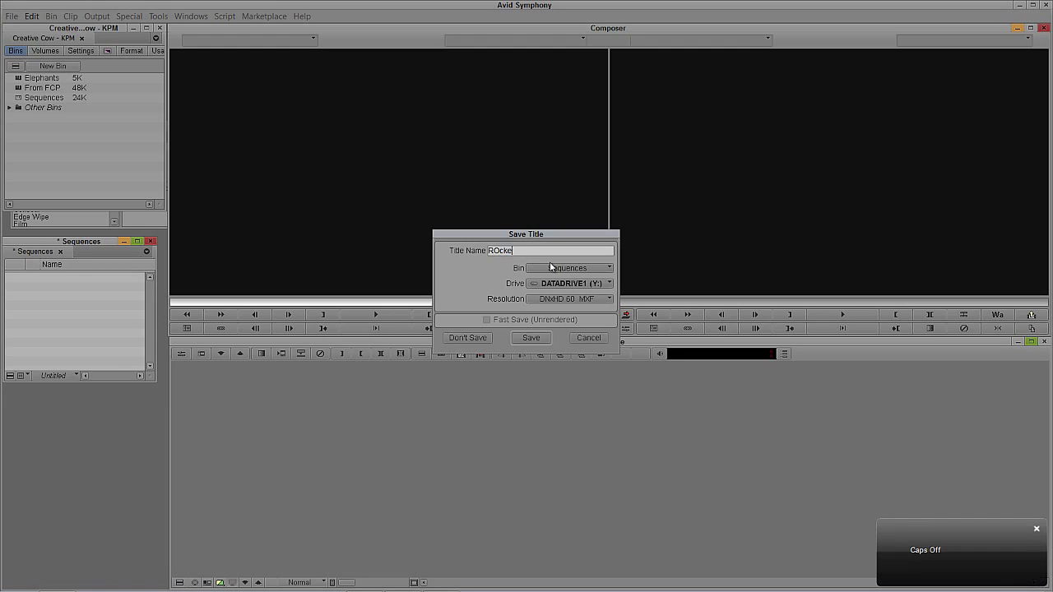
pyautogui.press('BackSpace')
pyautogui.write('ocky')
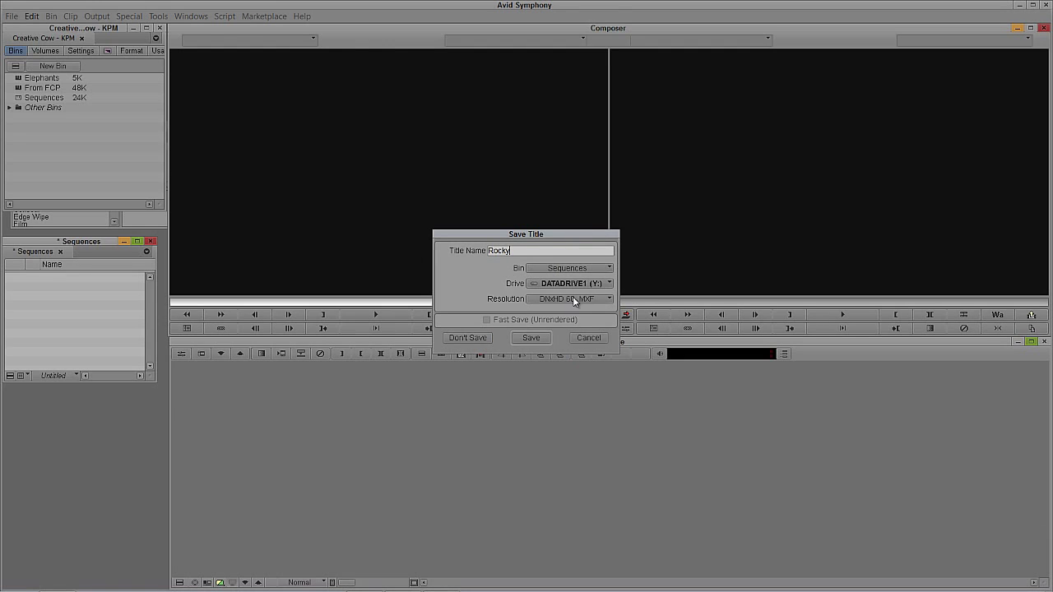
pyautogui.click(532, 338)
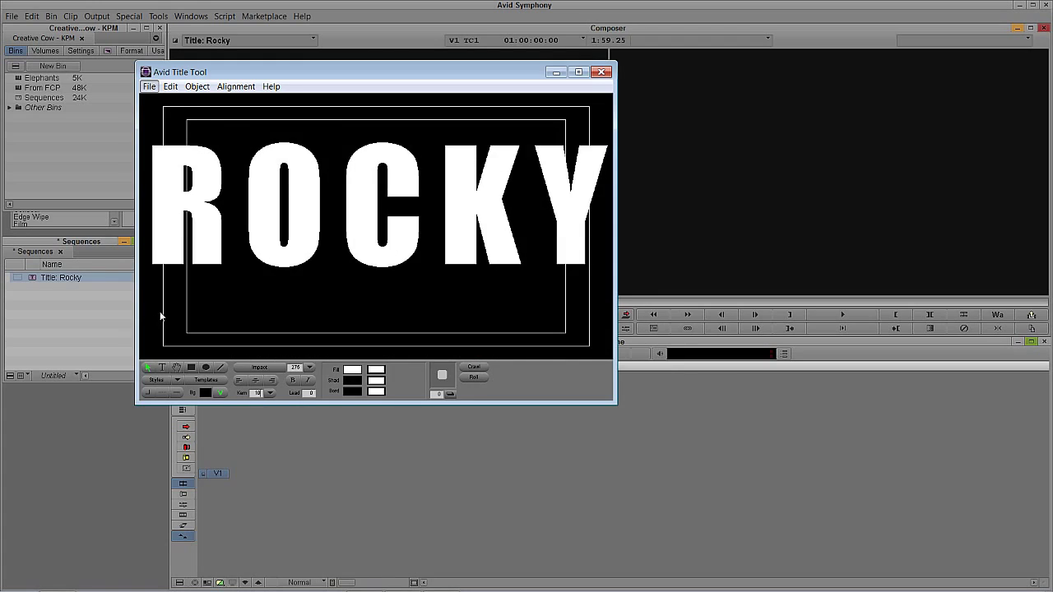
pyautogui.click(601, 72)
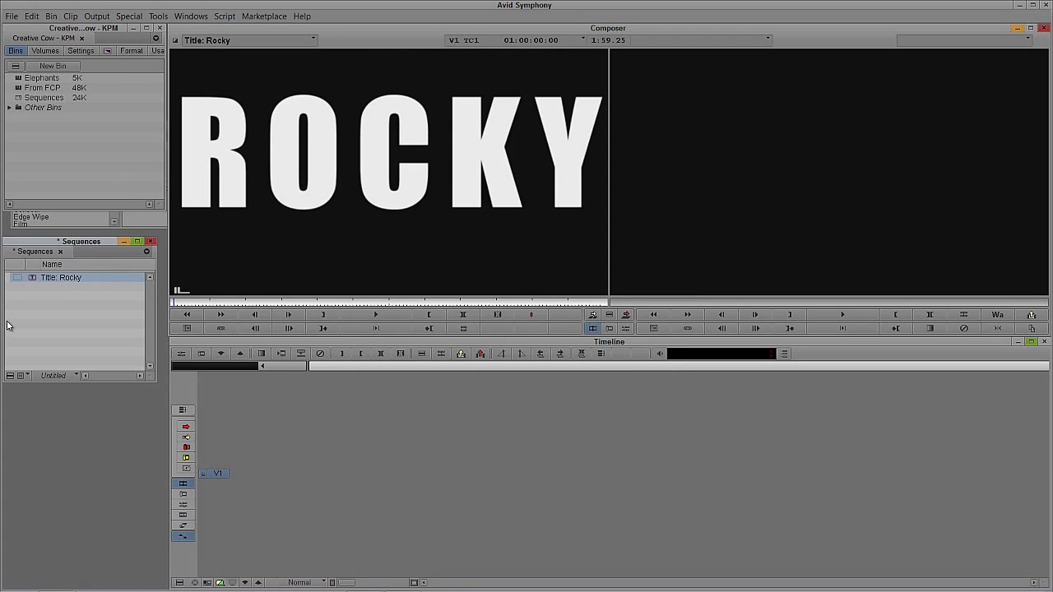
# - Mark a section of the Rocky title ending +7:00 after its in point and edit it into a new sequence
pyautogui.click(283, 301)
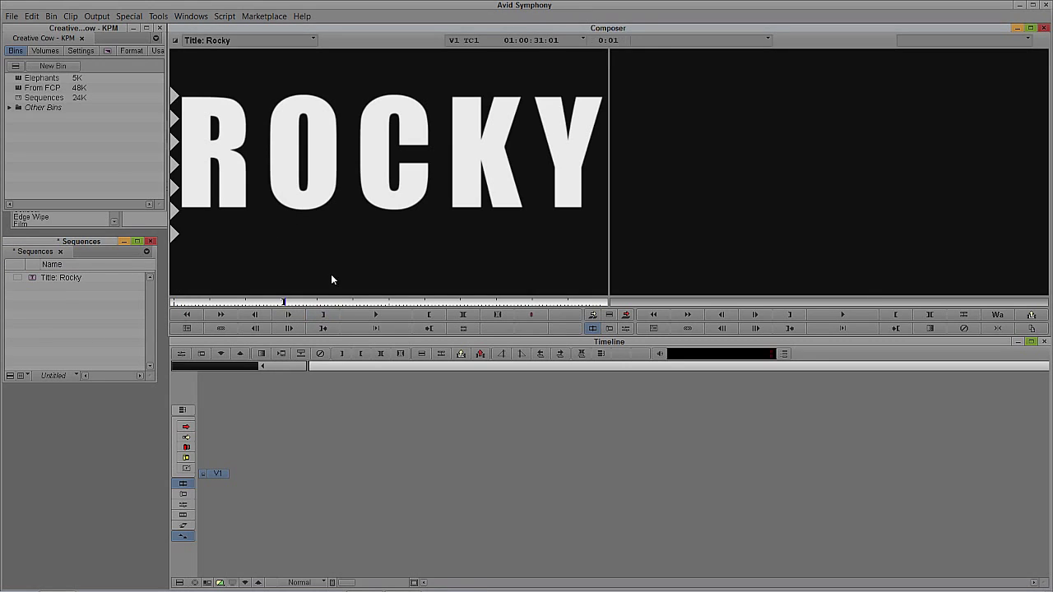
pyautogui.write('+700')
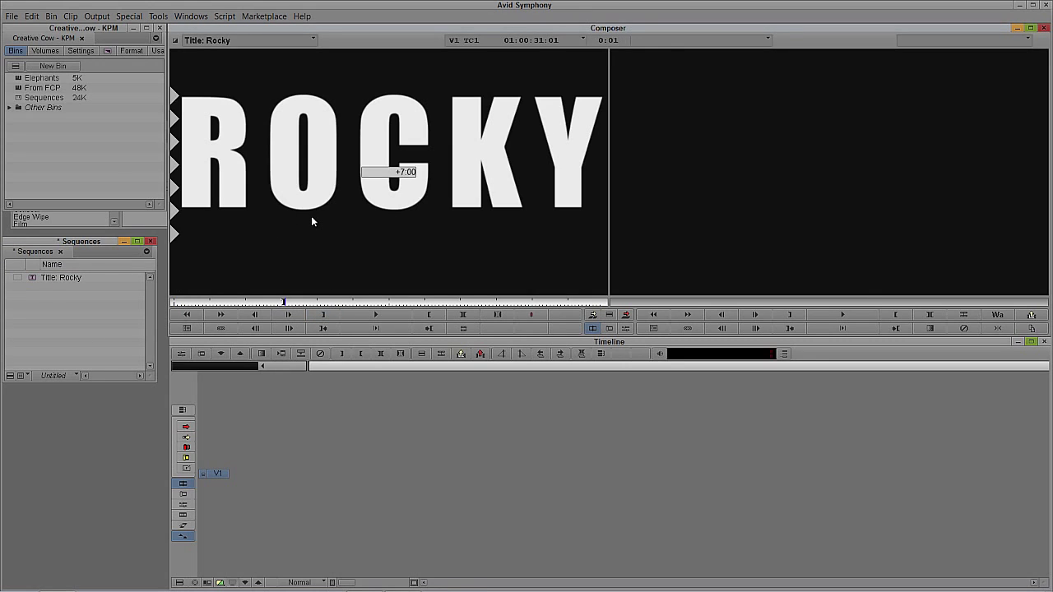
pyautogui.press('Return')
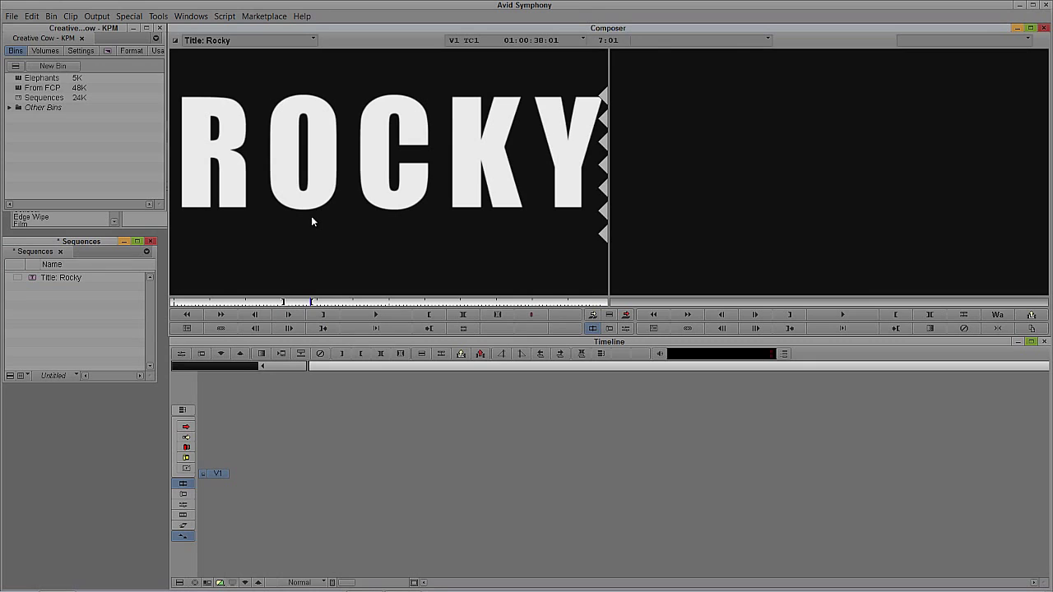
pyautogui.moveTo(311, 215); pyautogui.dragTo(343, 375)
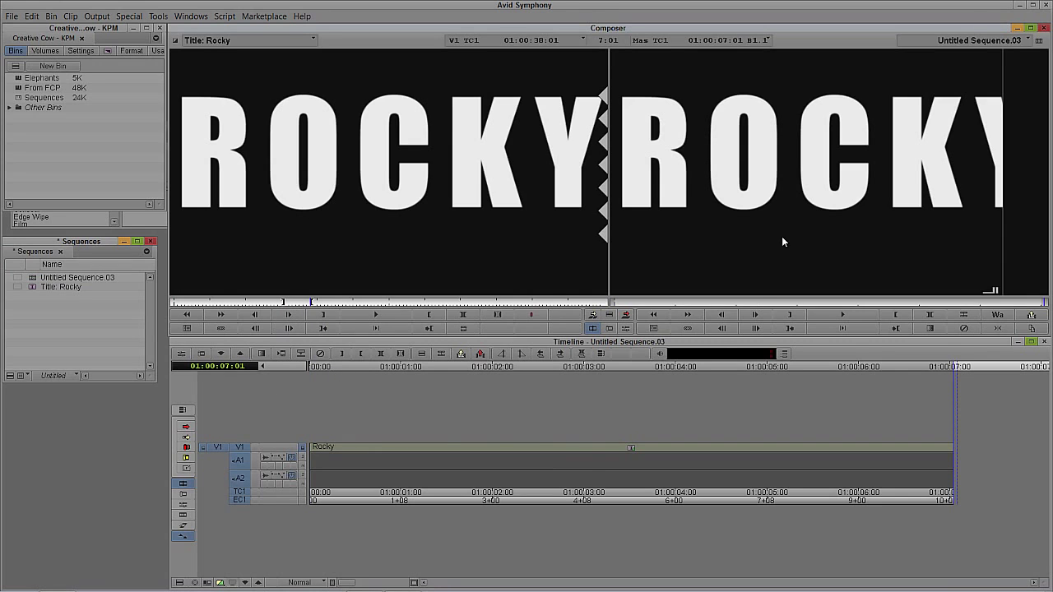
# - Deselect audio tracks A1 and A2, step into the Rocky title's nest, and monitor the V2 Graphic Fill track
pyautogui.moveTo(536, 457); pyautogui.dragTo(409, 451)
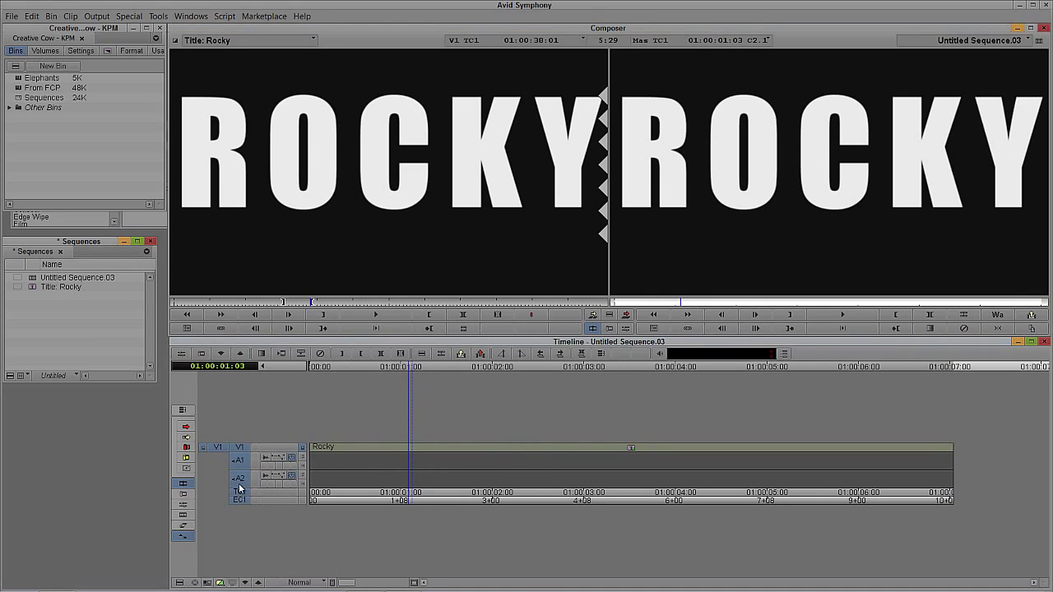
pyautogui.click(240, 482)
pyautogui.click(239, 466)
pyautogui.click(244, 585)
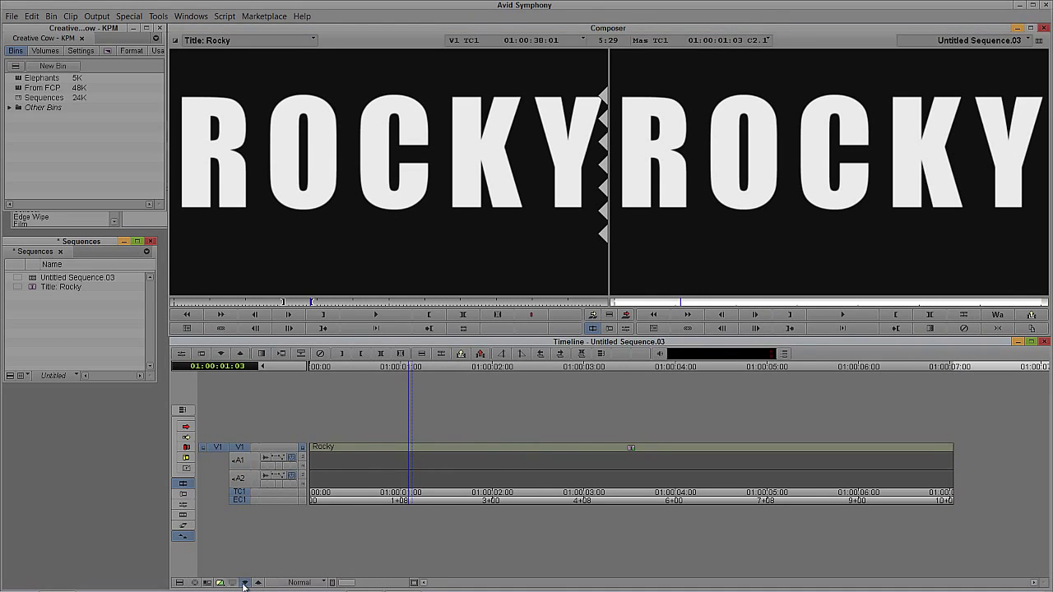
pyautogui.click(244, 584)
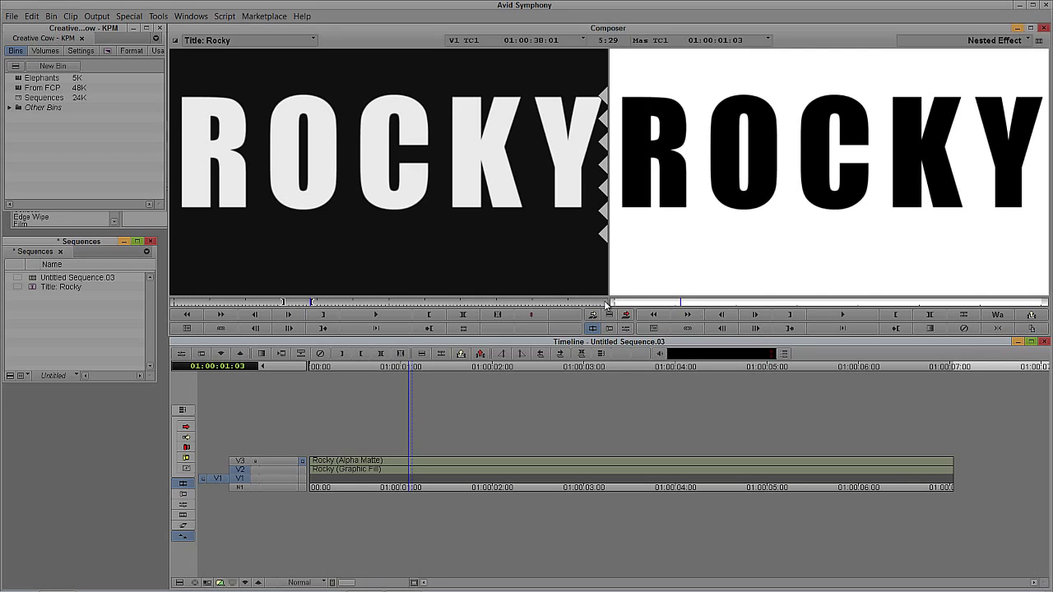
pyautogui.click(302, 469)
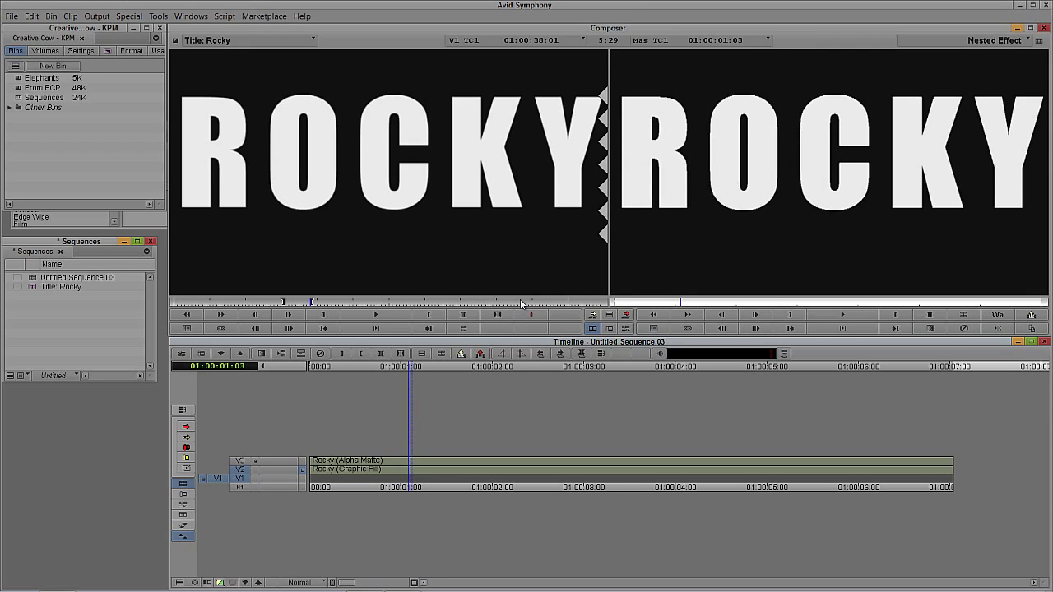
# - Open the Timelapse bin from Other Bins and load 000638_VTXHD.mov into the source monitor
pyautogui.click(109, 180)
pyautogui.click(9, 108)
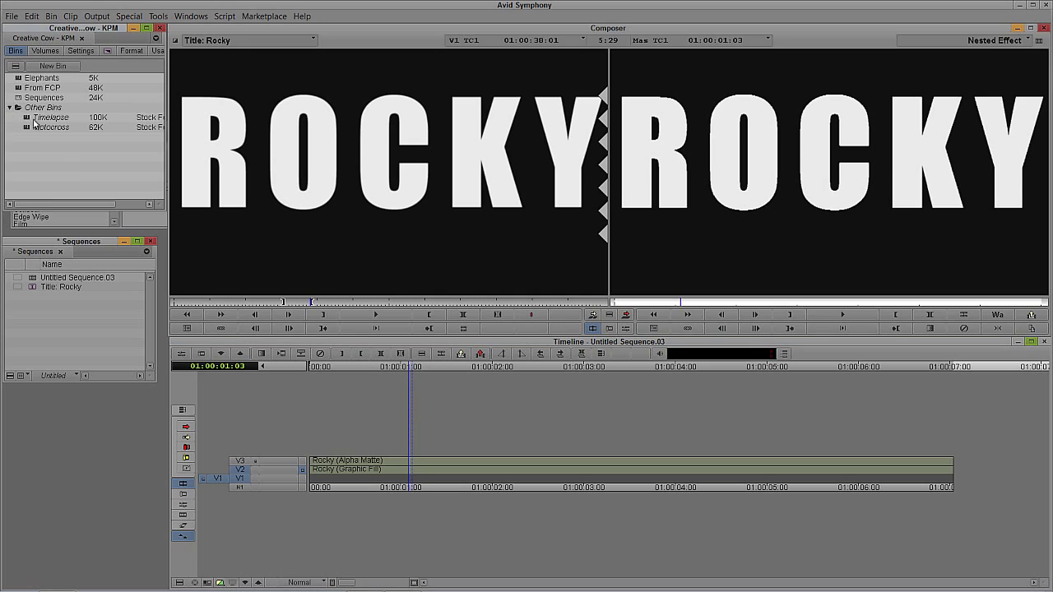
pyautogui.doubleClick(50, 118)
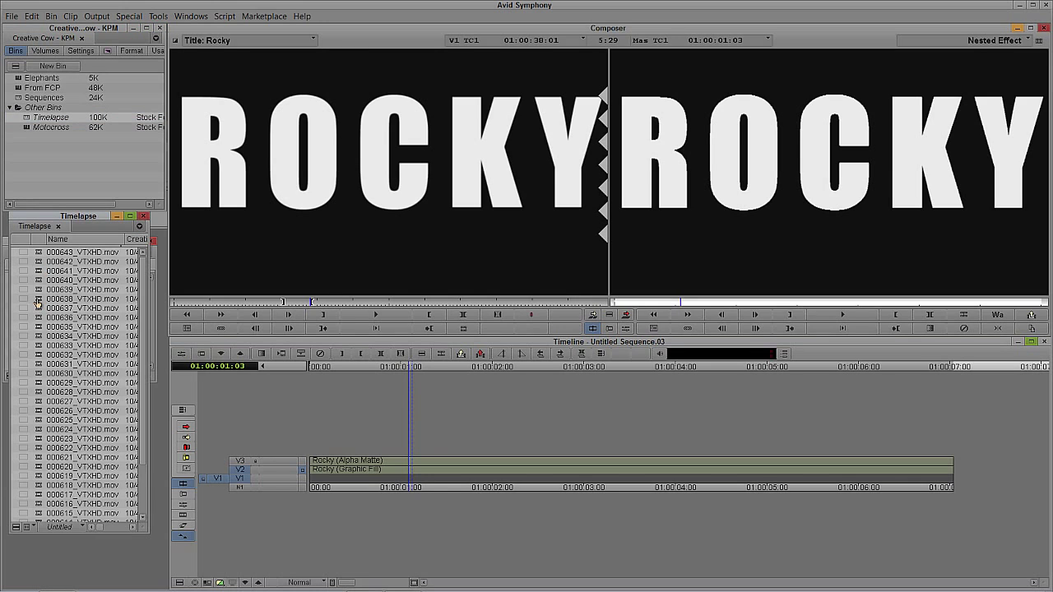
pyautogui.moveTo(37, 302); pyautogui.dragTo(319, 185)
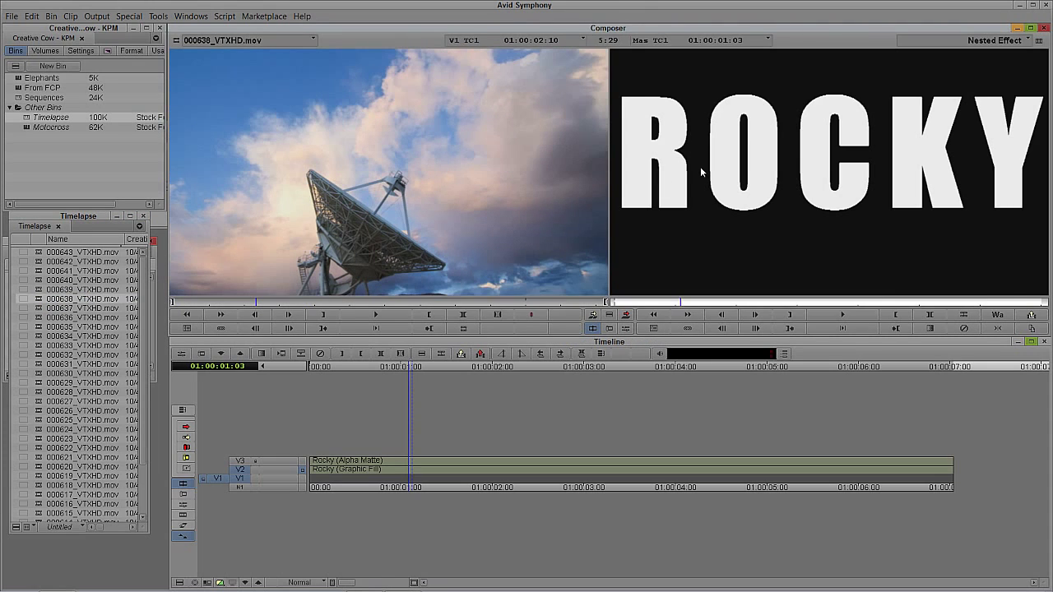
# - Overwrite the full Graphic Fill on V2 inside the nest with 000638_VTXHD.mov, patching source V1 to V2
pyautogui.click(362, 460)
pyautogui.click(242, 470)
pyautogui.click(248, 479)
pyautogui.click(402, 473)
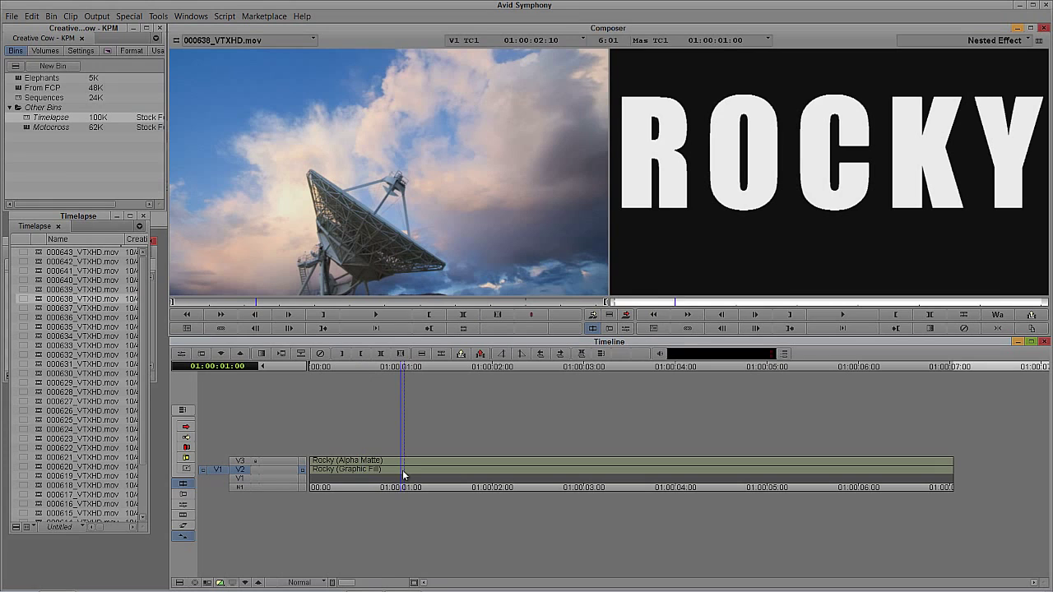
pyautogui.press('t')
pyautogui.press('b')
pyautogui.moveTo(434, 481); pyautogui.dragTo(371, 476)
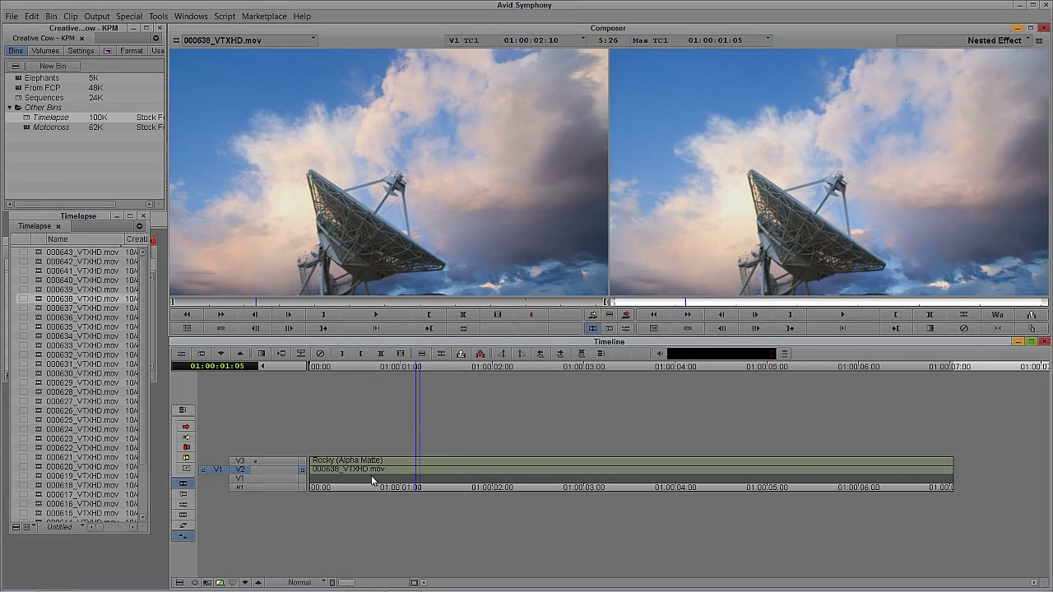
# - Step out of the title's nest to review the filled ROCKY text, and step back in to scrub the fill clip
pyautogui.click(258, 582)
pyautogui.moveTo(459, 463); pyautogui.dragTo(622, 461)
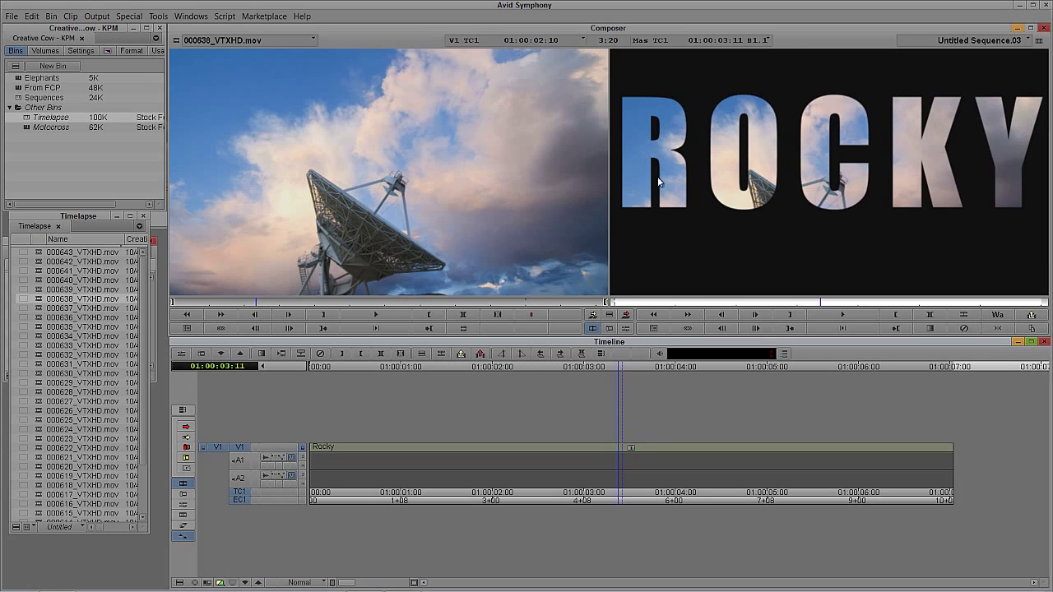
pyautogui.click(245, 583)
pyautogui.moveTo(439, 472); pyautogui.dragTo(381, 469)
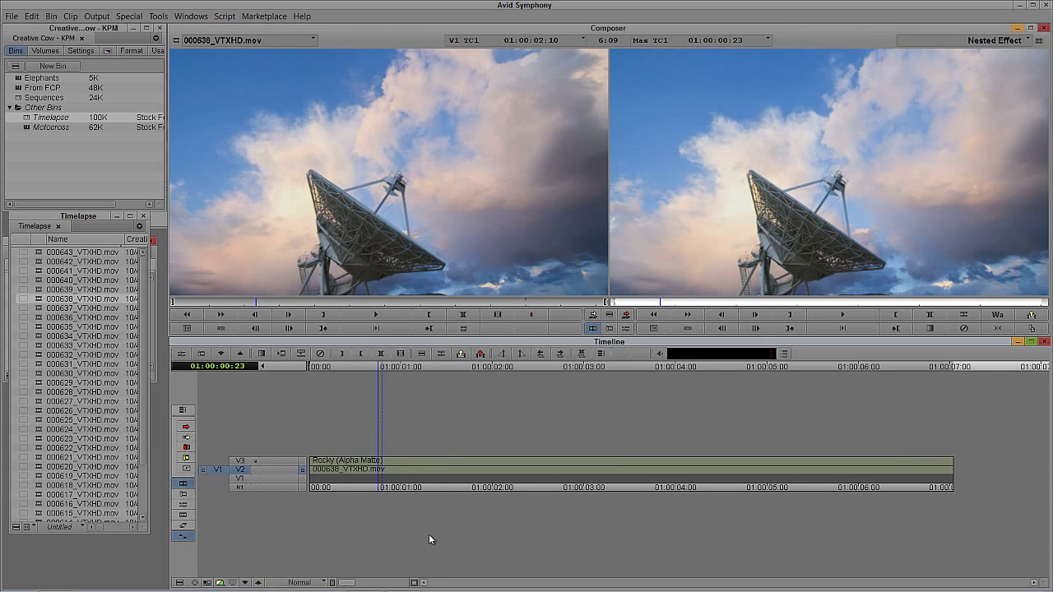
# - Try to add another video track inside the Rocky title's nest
pyautogui.hotkey('ctrl', 'y')
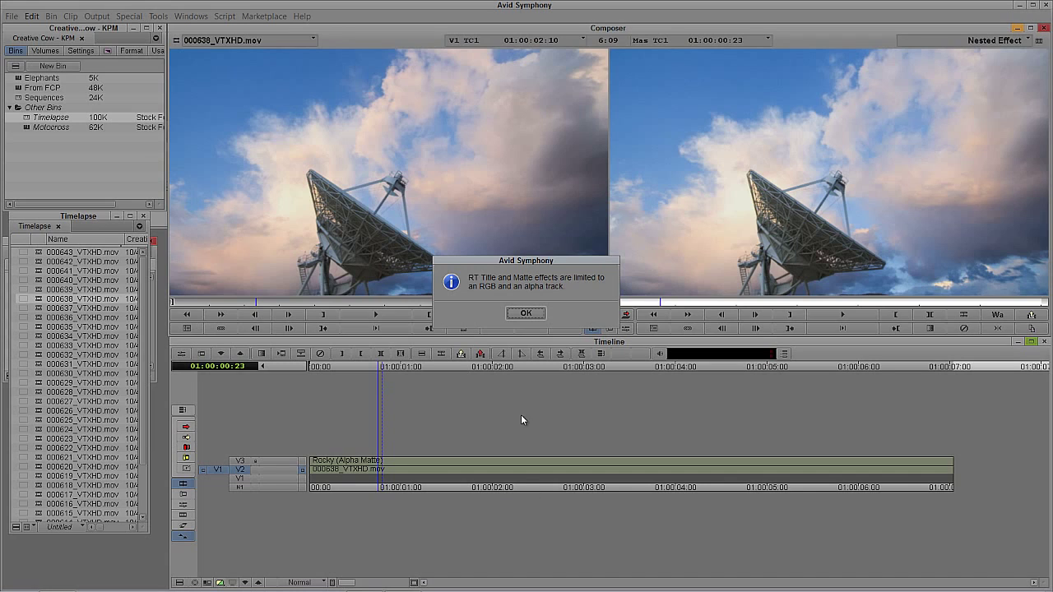
pyautogui.click(527, 313)
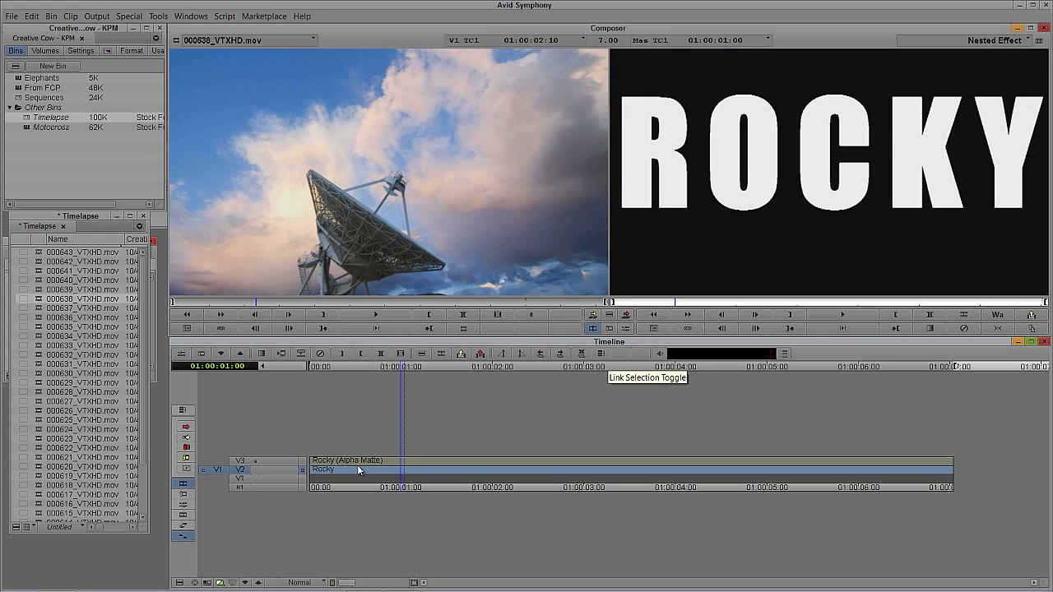
# - Restore the original Rocky fill on V2 inside the nest and step back out to Untitled Sequence.03
pyautogui.click(391, 465)
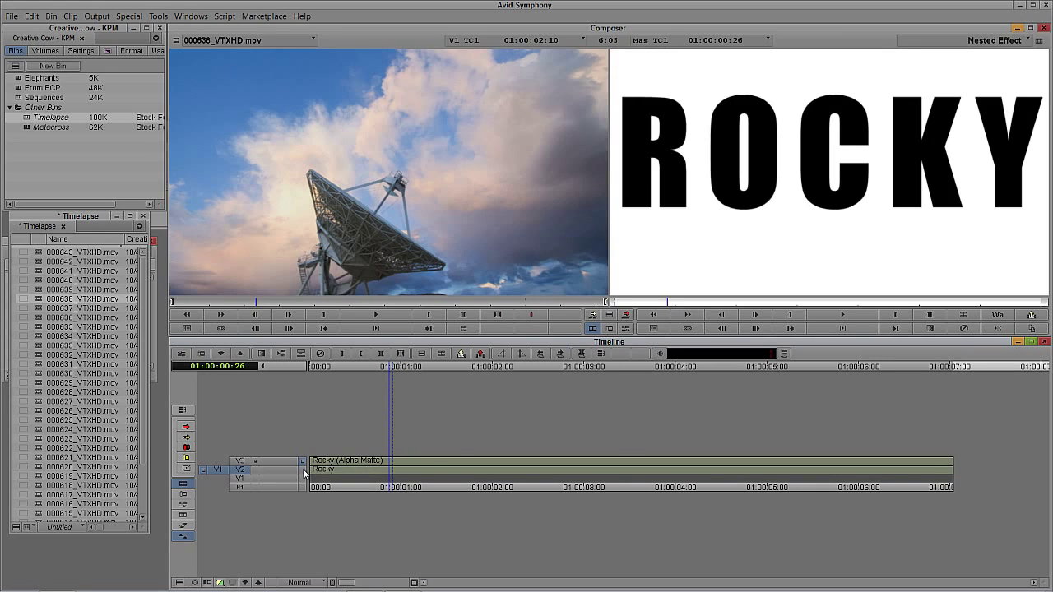
pyautogui.click(258, 582)
pyautogui.click(424, 457)
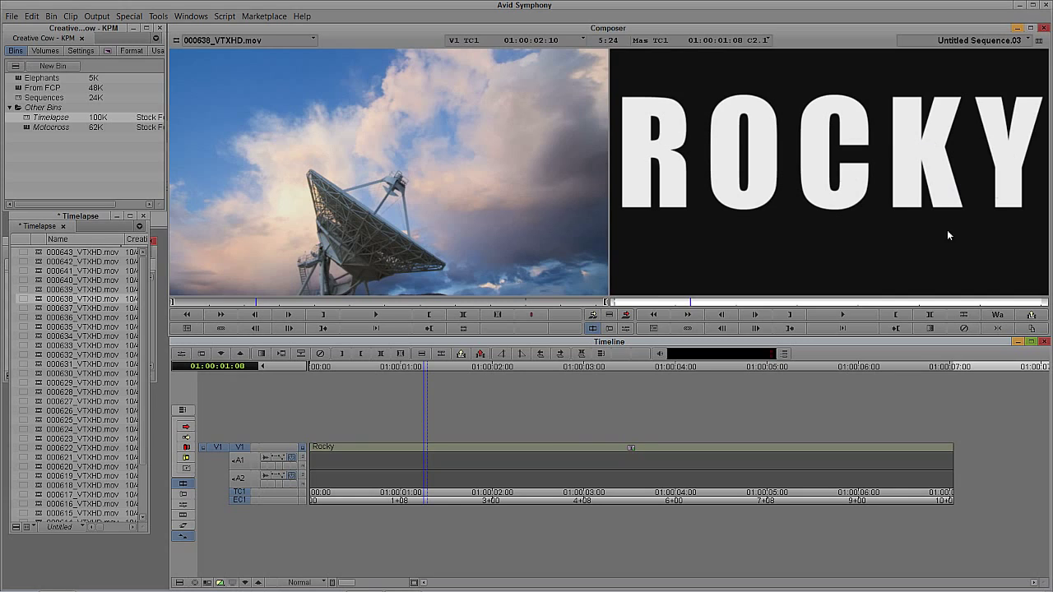
# - Add video tracks V2 to V6 above the Rocky title and patch source V1 to V2
pyautogui.click(611, 328)
pyautogui.hotkey('ctrl', 'y')
pyautogui.hotkey('ctrl', 'y')
pyautogui.hotkey('ctrl', 'y')
pyautogui.hotkey('ctrl', 'y')
pyautogui.hotkey('ctrl', 'y')
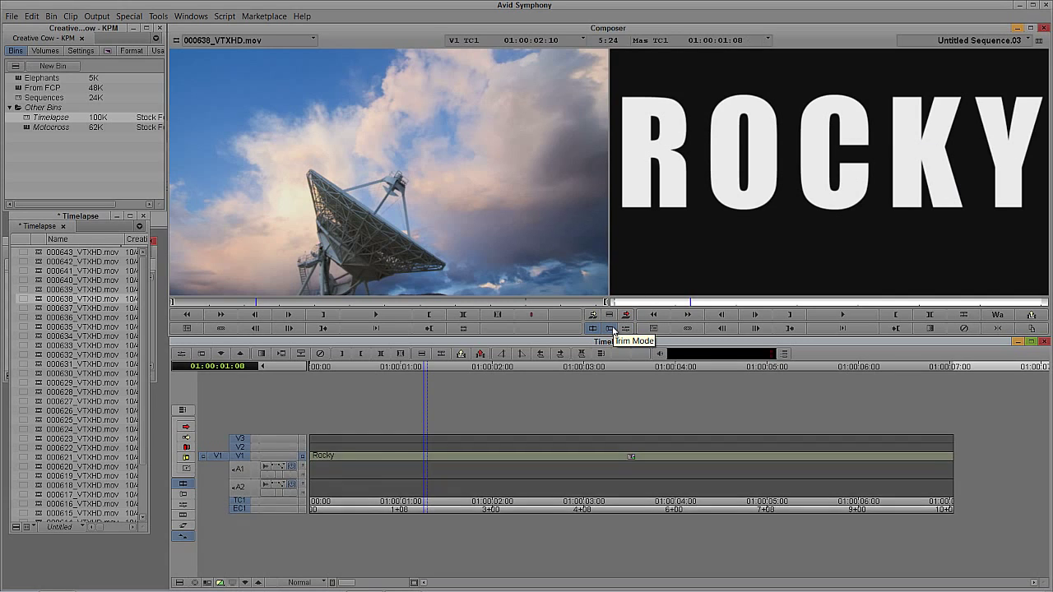
pyautogui.moveTo(239, 470); pyautogui.dragTo(241, 416)
pyautogui.click(241, 459)
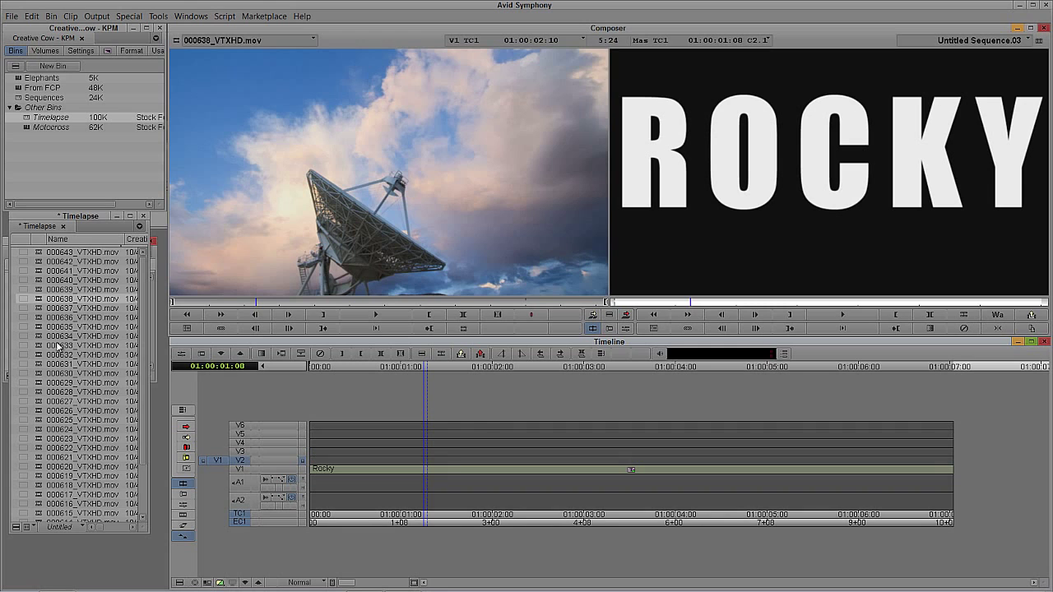
# - Load 000625_VTXHD.mov from the Timelapse bin into the source monitor and mark its In point at 01:00:07:01
pyautogui.moveTo(39, 328); pyautogui.dragTo(335, 205)
pyautogui.moveTo(41, 384); pyautogui.dragTo(403, 214)
pyautogui.click(37, 414)
pyautogui.doubleClick(37, 414)
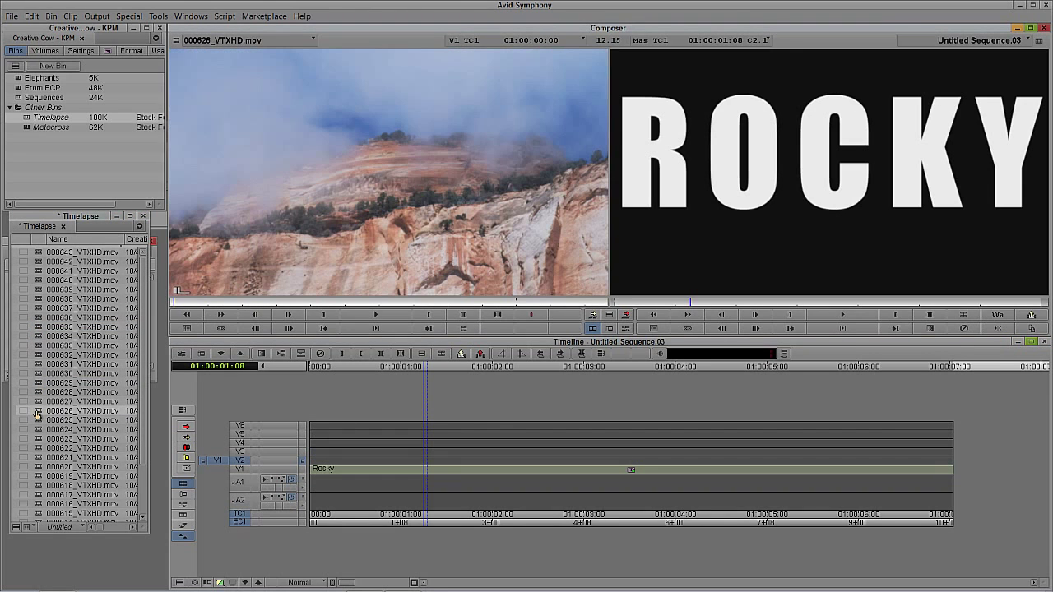
pyautogui.doubleClick(37, 422)
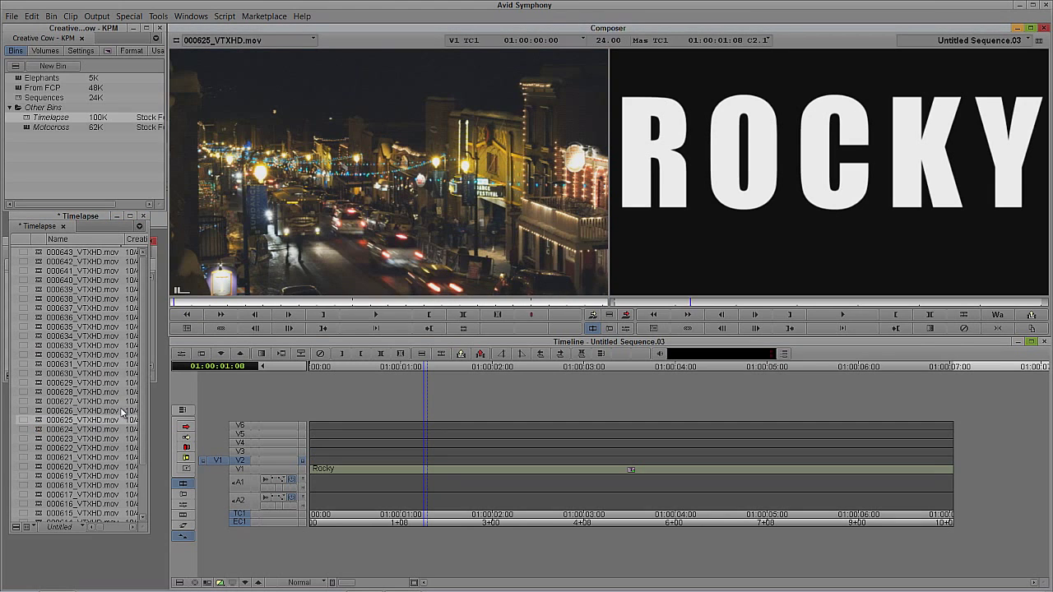
pyautogui.moveTo(288, 302)
pyautogui.mouseDown()
pyautogui.moveTo(323, 301)
pyautogui.moveTo(301, 301)
pyautogui.mouseUp()
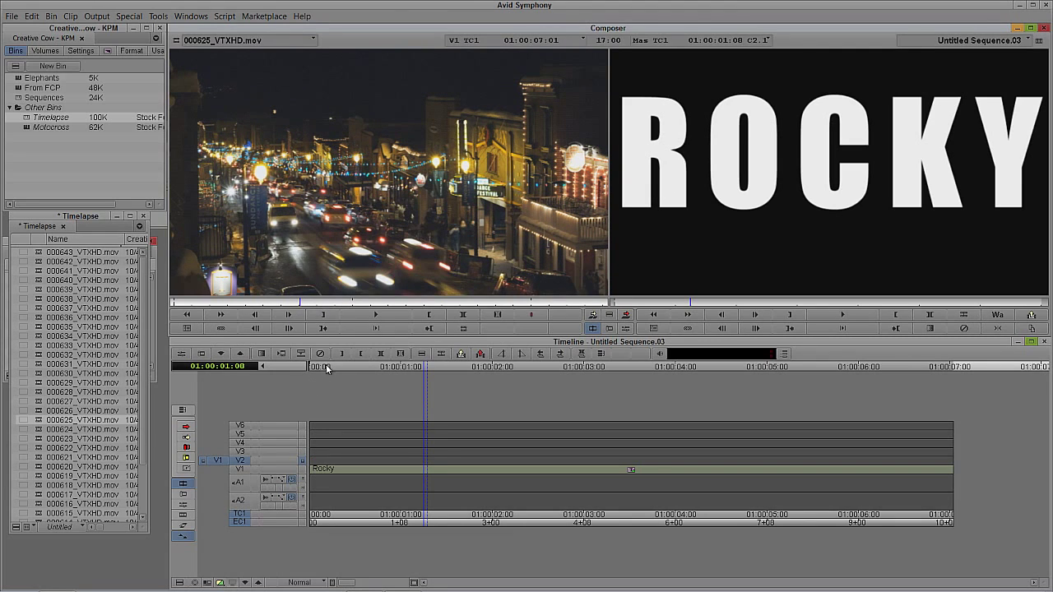
pyautogui.click(323, 314)
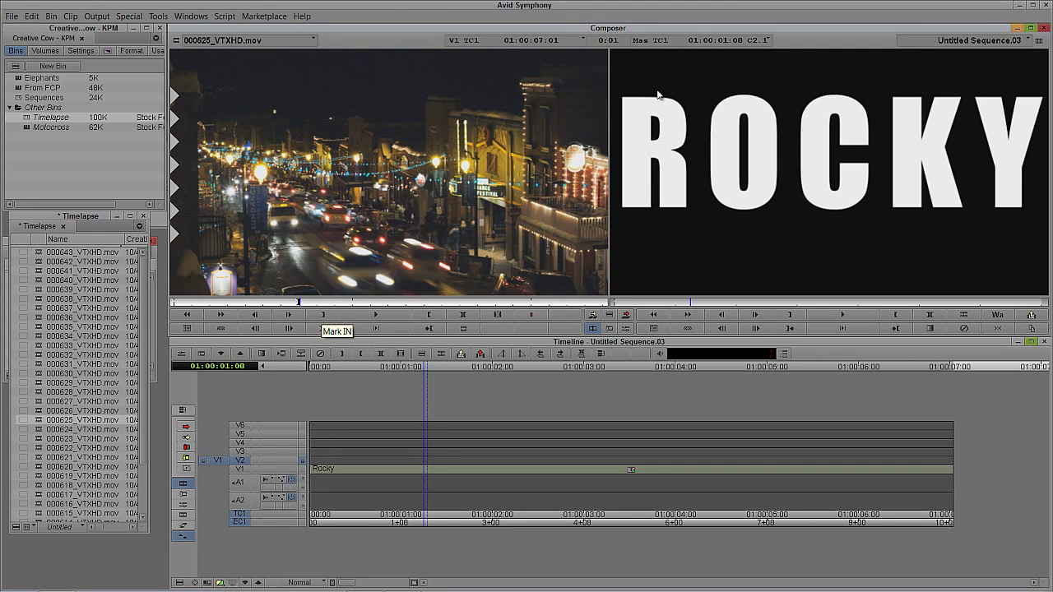
# - Mark the full length of V2 above the Rocky title and overwrite it with 000625_VTXHD.mov
pyautogui.click(631, 255)
pyautogui.click(450, 427)
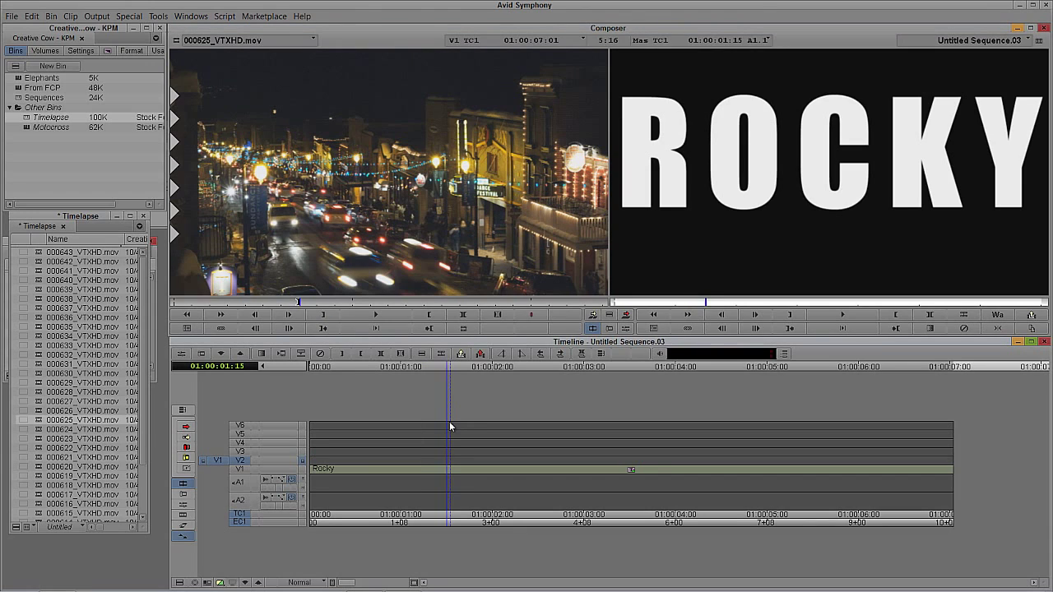
pyautogui.click(436, 466)
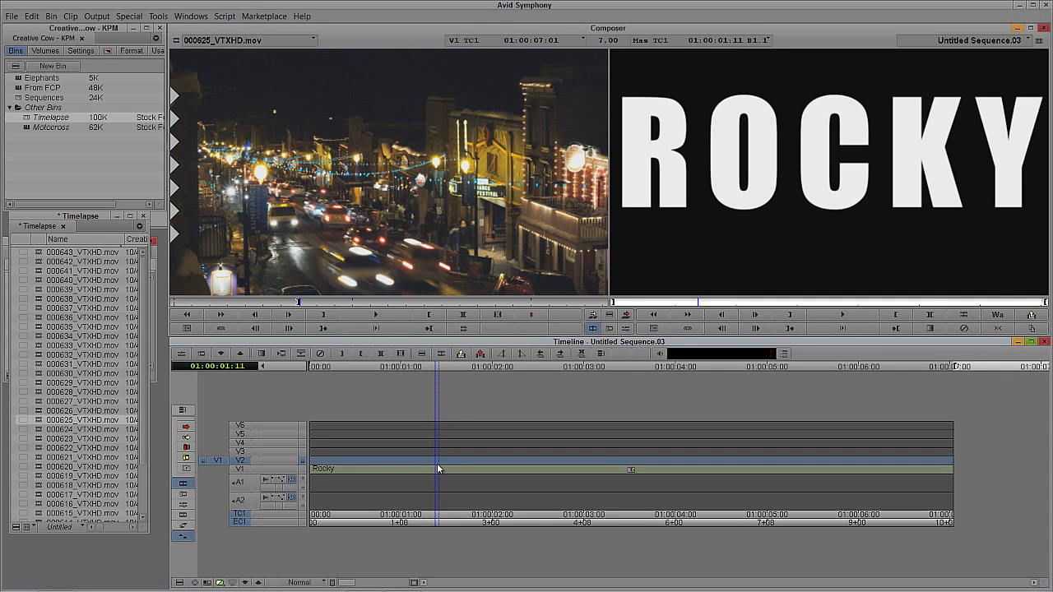
pyautogui.press('b')
pyautogui.moveTo(428, 471); pyautogui.dragTo(372, 477)
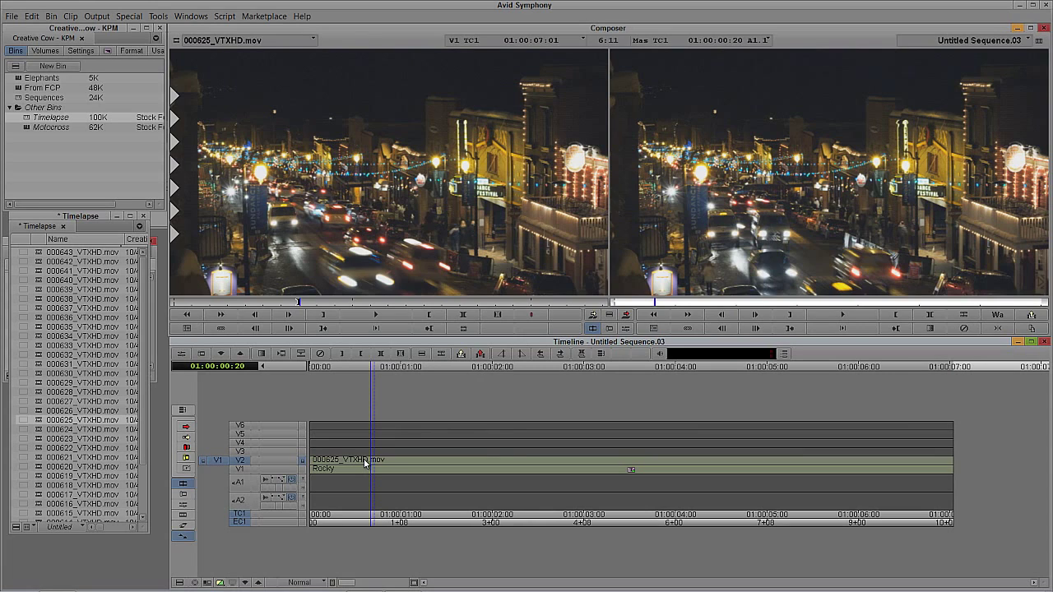
# - Apply the 3D Warp effect from the Blend category to 000625_VTXHD.mov on V2 and open the Effect Editor
pyautogui.hotkey('ctrl', '8')
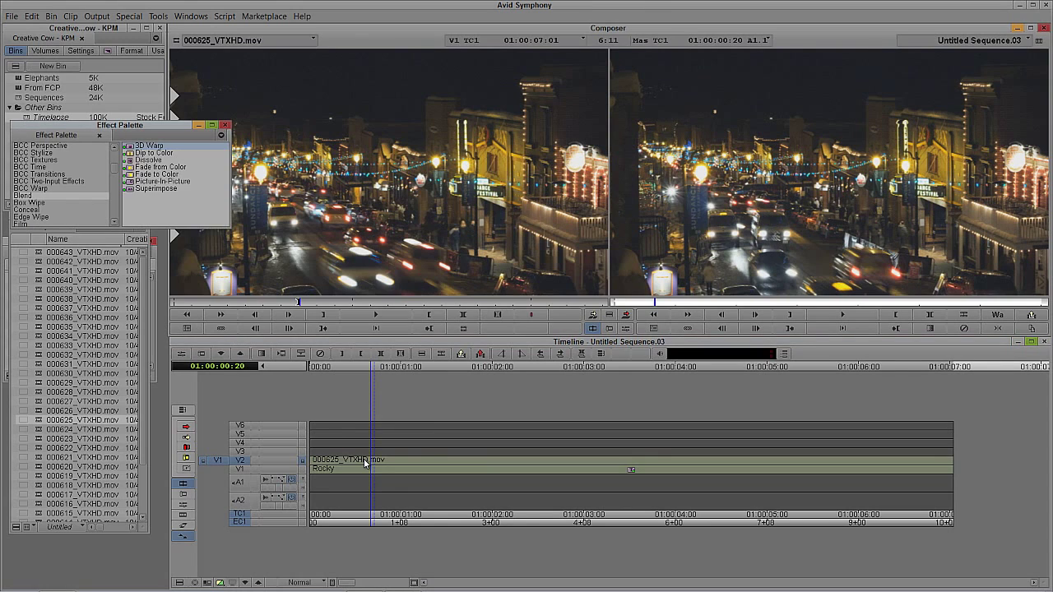
pyautogui.moveTo(145, 124); pyautogui.dragTo(410, 459)
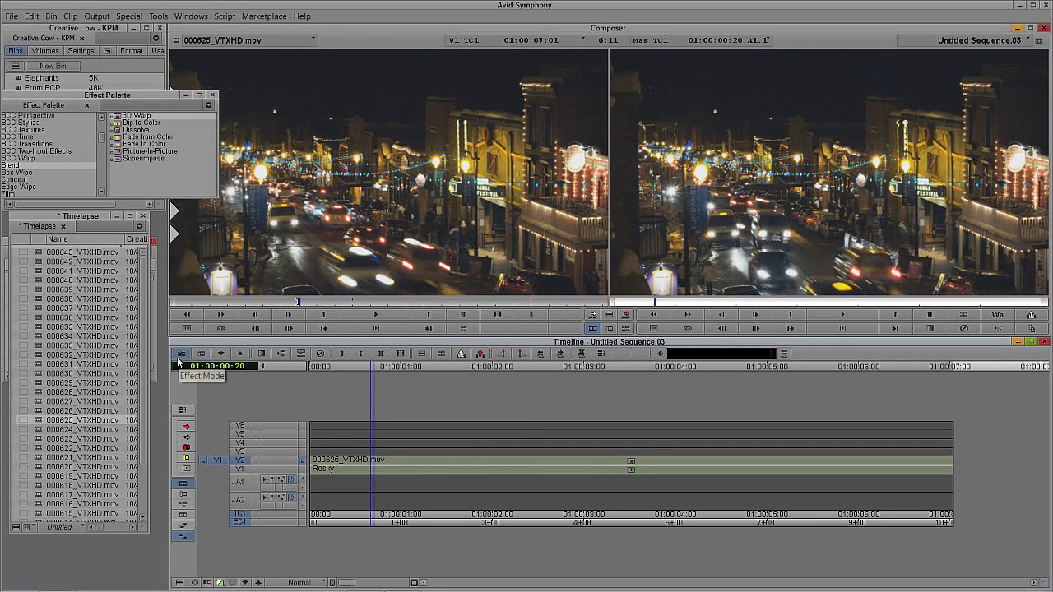
pyautogui.hotkey('ctrl', '8')
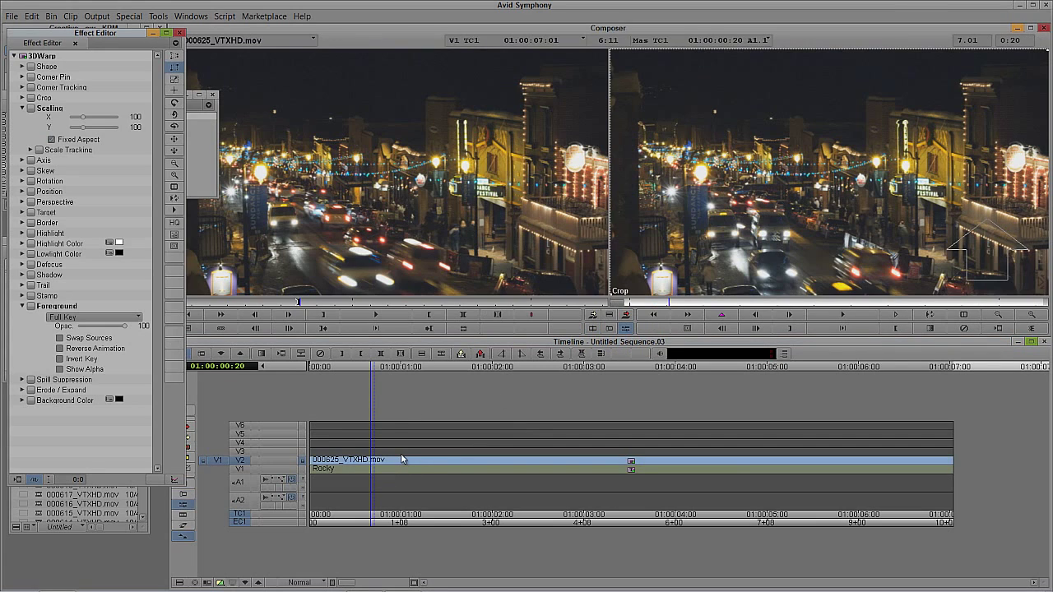
# - Crop 000625_VTXHD.mov on both sides to a narrow vertical strip and position it over the letter R
pyautogui.click(610, 295)
pyautogui.moveTo(613, 299); pyautogui.dragTo(744, 315)
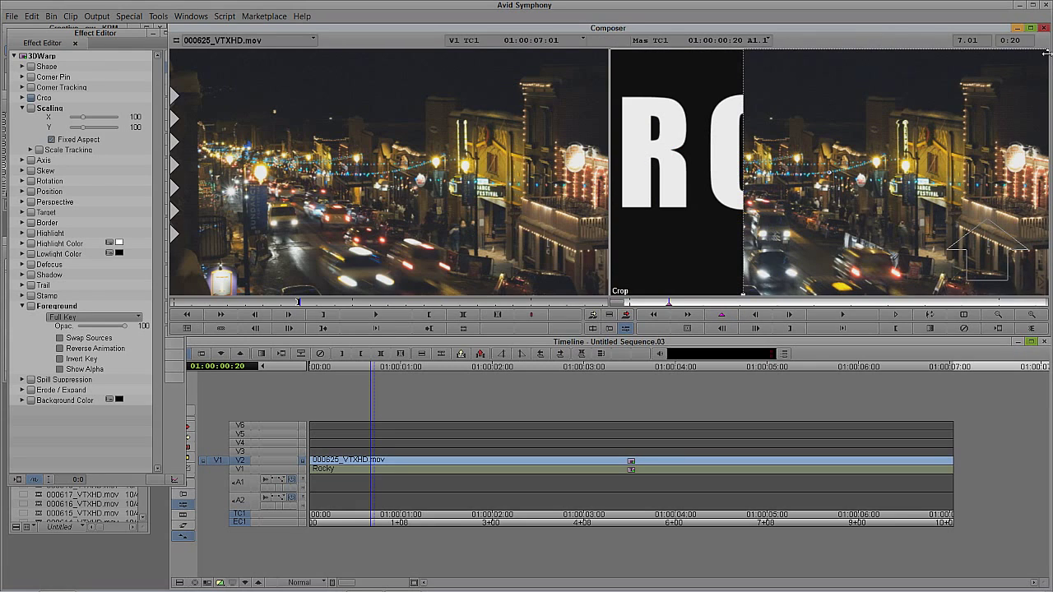
pyautogui.moveTo(1048, 55); pyautogui.dragTo(857, 41)
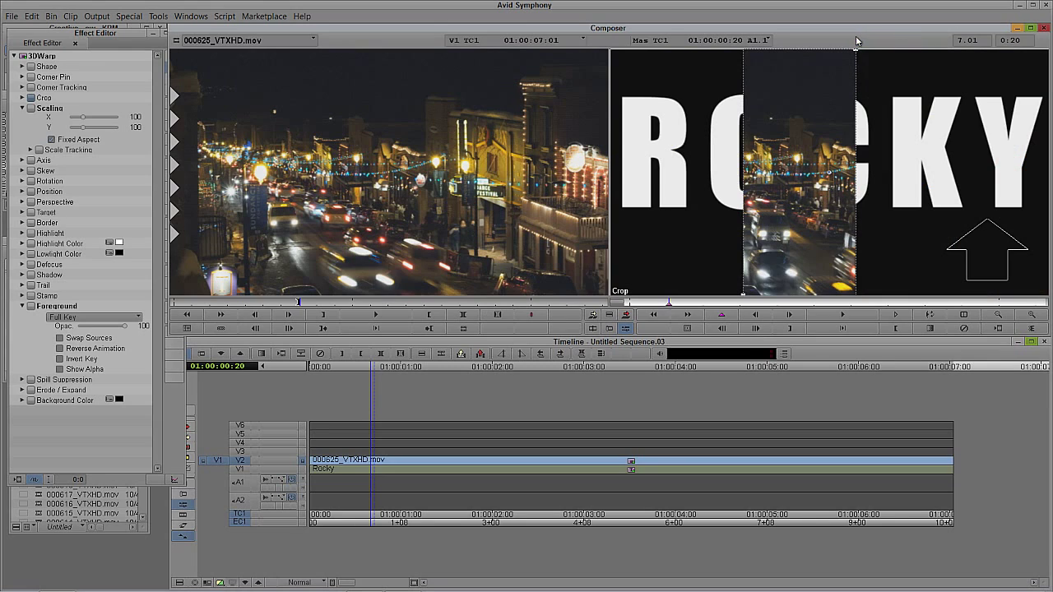
pyautogui.moveTo(823, 229); pyautogui.dragTo(696, 177)
pyautogui.moveTo(627, 251); pyautogui.dragTo(633, 251)
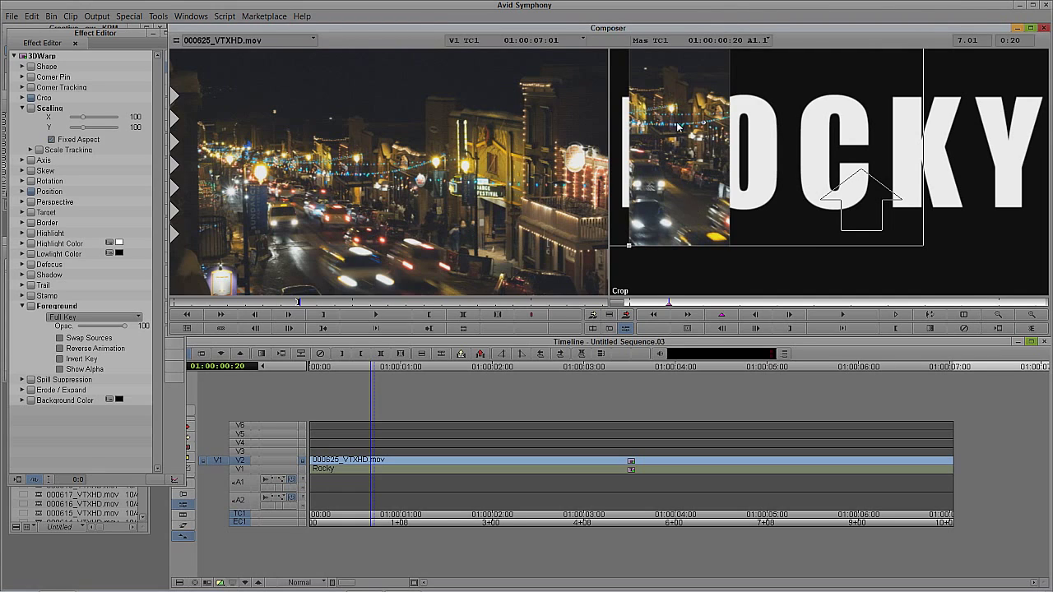
pyautogui.moveTo(670, 136); pyautogui.dragTo(733, 222)
pyautogui.moveTo(707, 155); pyautogui.dragTo(750, 140)
pyautogui.moveTo(778, 237); pyautogui.dragTo(671, 178)
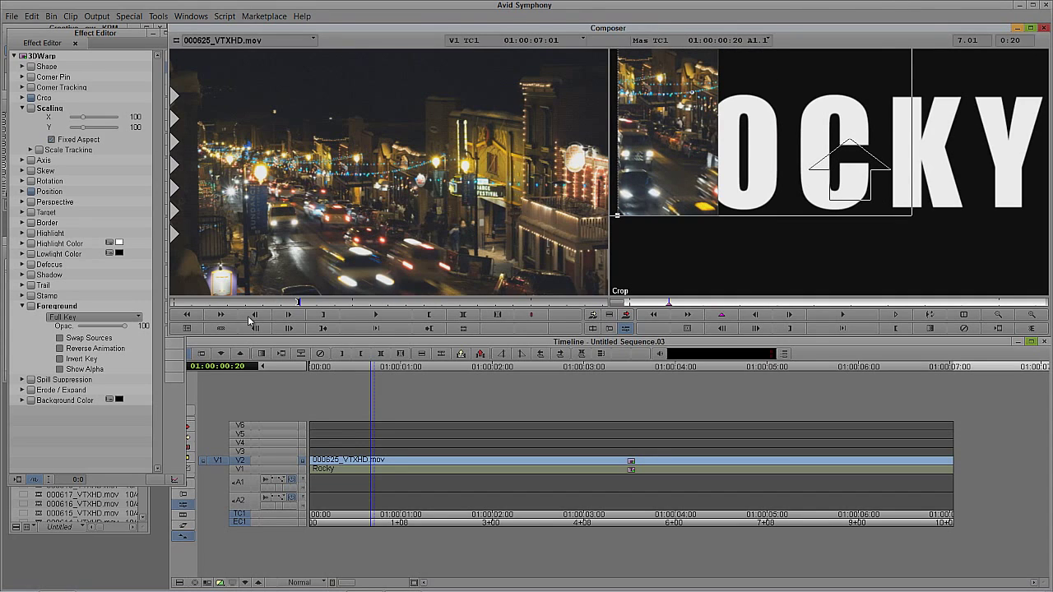
# - Tighten the strip's right crop edge so it clears the letter O, and play the sequence to review it
pyautogui.click(119, 42)
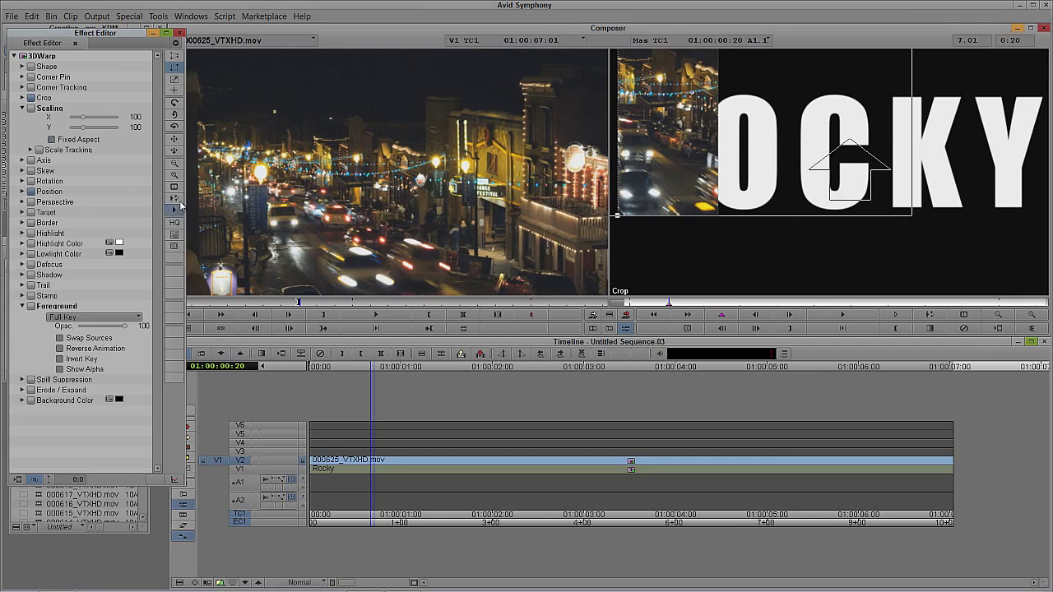
pyautogui.click(175, 164)
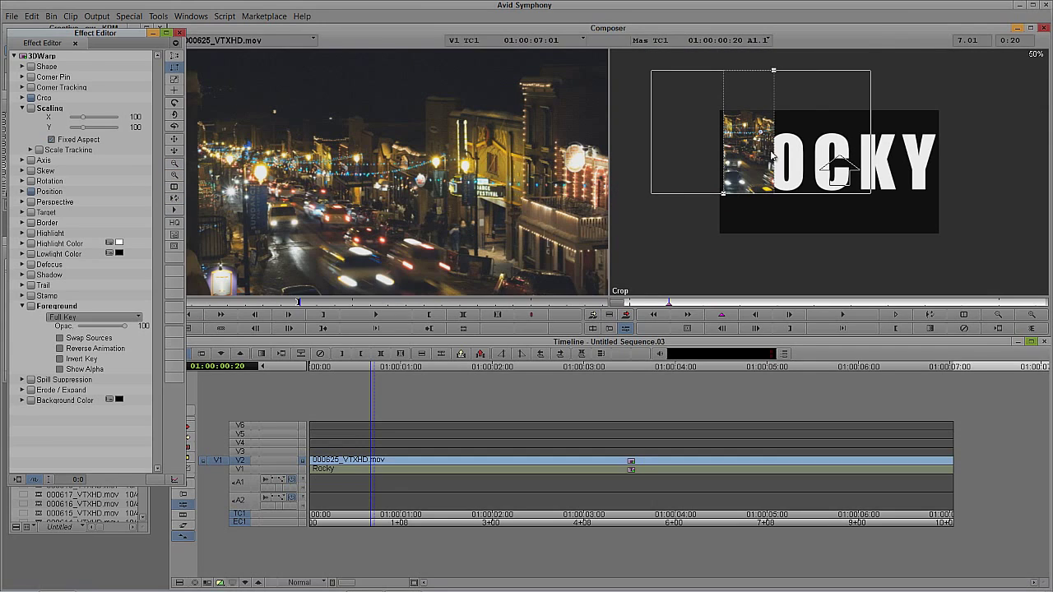
pyautogui.moveTo(772, 72); pyautogui.dragTo(764, 74)
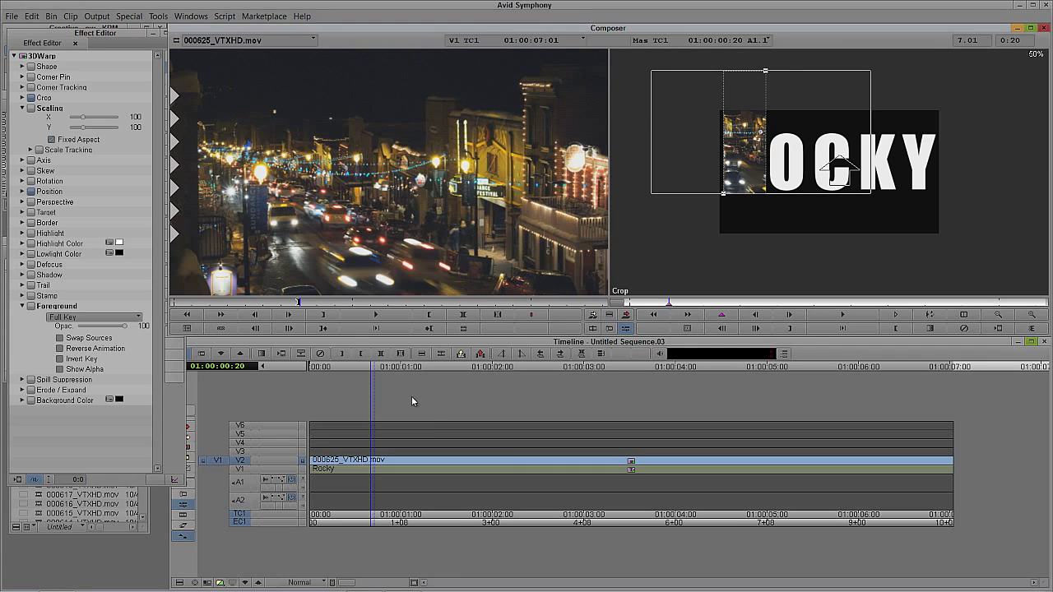
pyautogui.click(456, 427)
pyautogui.moveTo(353, 473); pyautogui.dragTo(348, 479)
pyautogui.press('space')
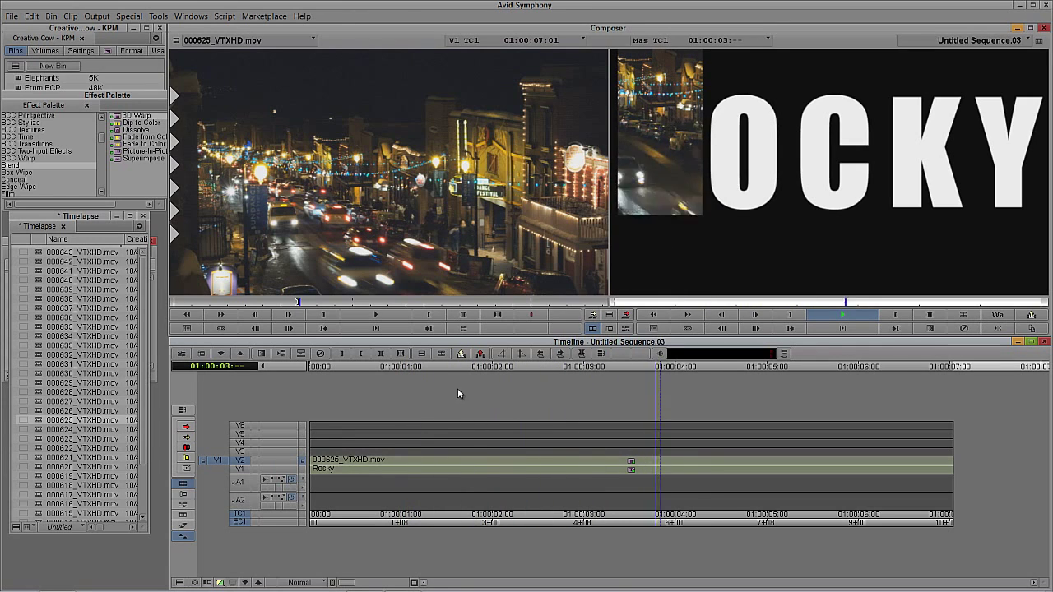
# - Load 000622_VTXHD.mov from the Timelapse bin into the source monitor and mark its In point at 01:00:00:23
pyautogui.moveTo(143, 316); pyautogui.dragTo(144, 368)
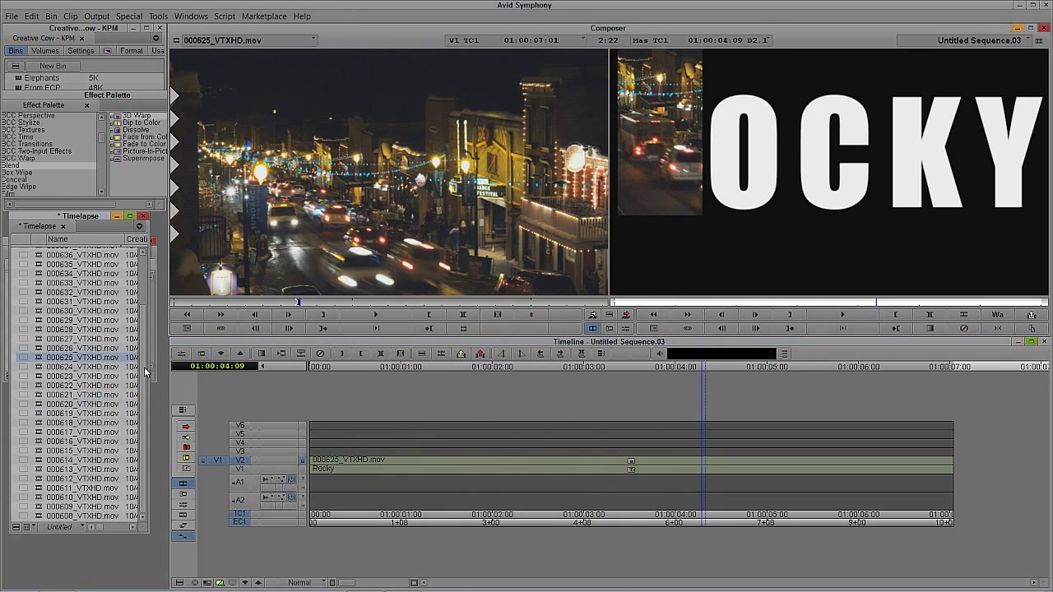
pyautogui.click(38, 369)
pyautogui.click(37, 385)
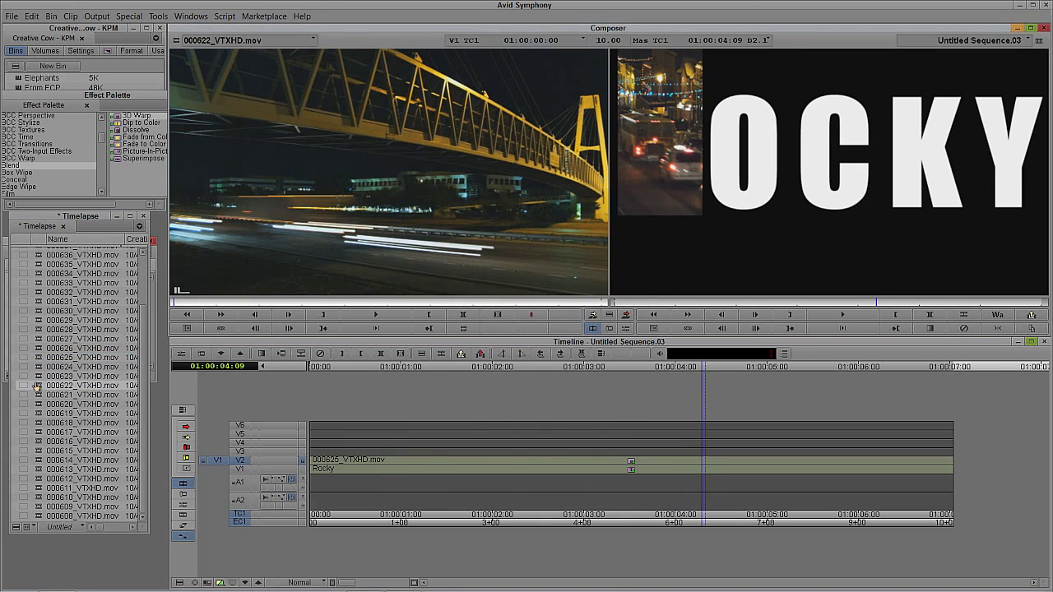
pyautogui.moveTo(252, 303); pyautogui.dragTo(205, 305)
pyautogui.click(316, 316)
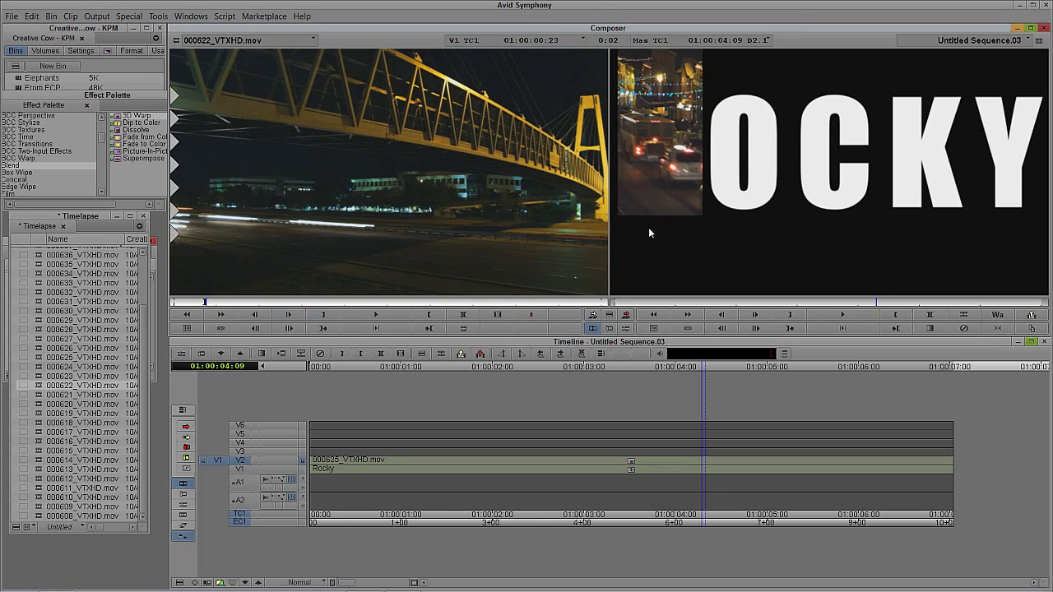
# - Patch source V1 to V3 and overwrite the full length of V3 with 000622_VTXHD.mov
pyautogui.click(384, 494)
pyautogui.click(246, 459)
pyautogui.click(423, 460)
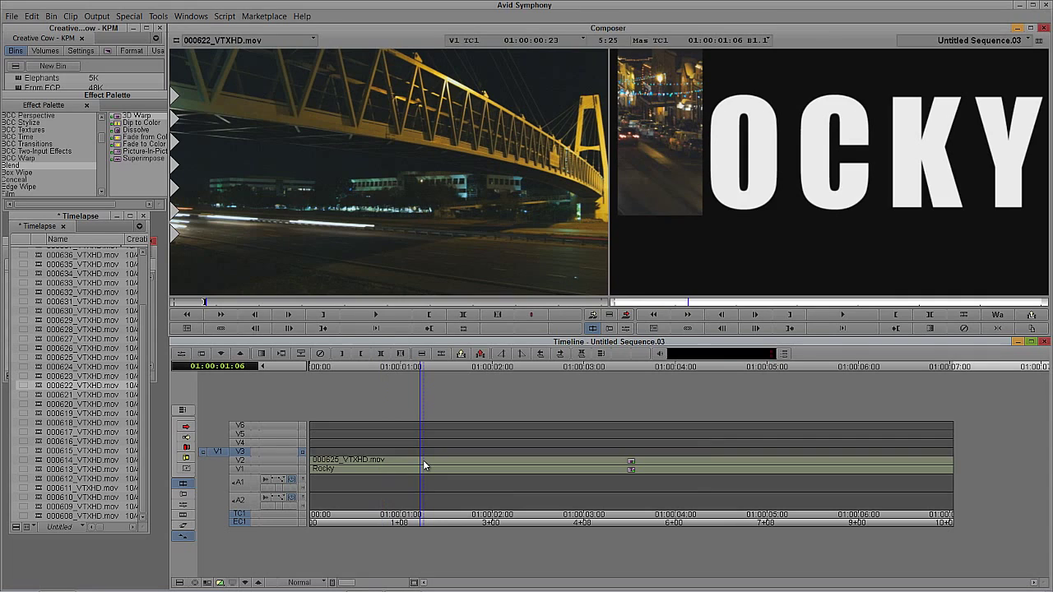
pyautogui.press('t')
pyautogui.press('b')
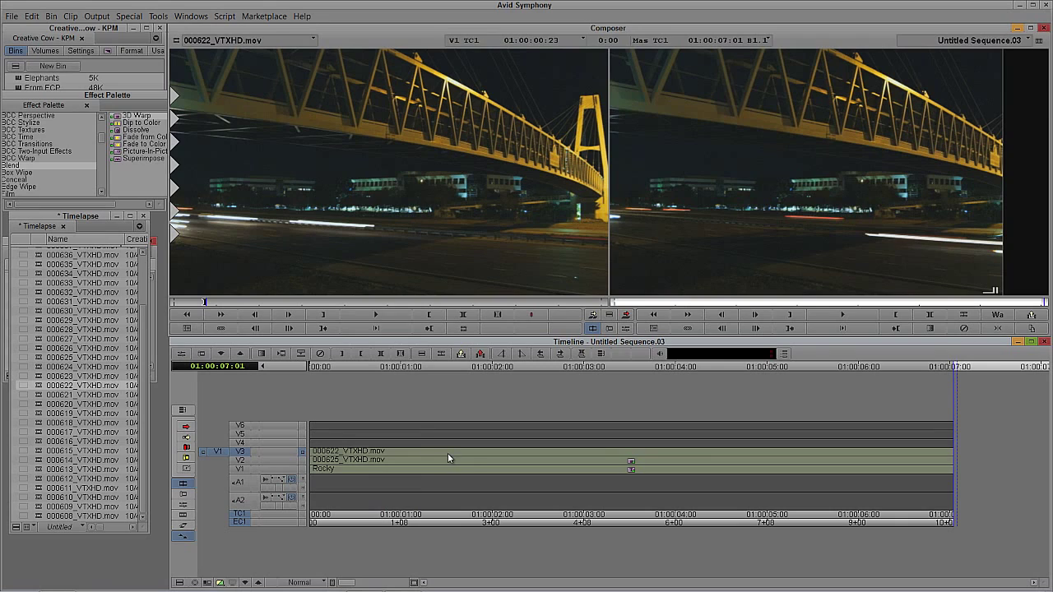
# - Open the 3D Warp effect of 000625_VTXHD.mov on V2 for editing, with the effect preview enlarged to full size
pyautogui.click(422, 463)
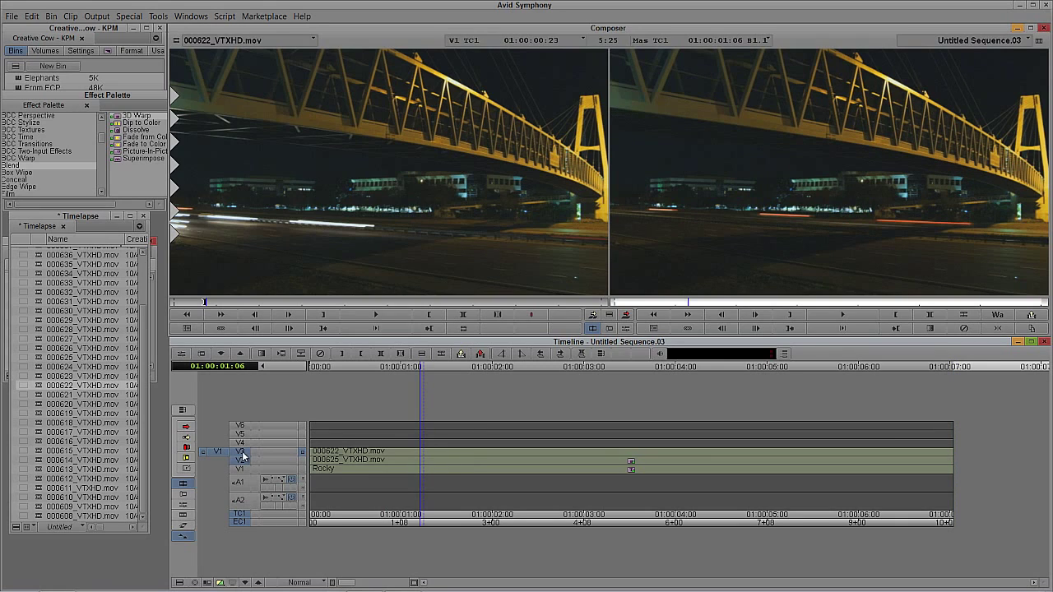
pyautogui.click(243, 452)
pyautogui.press('F8')
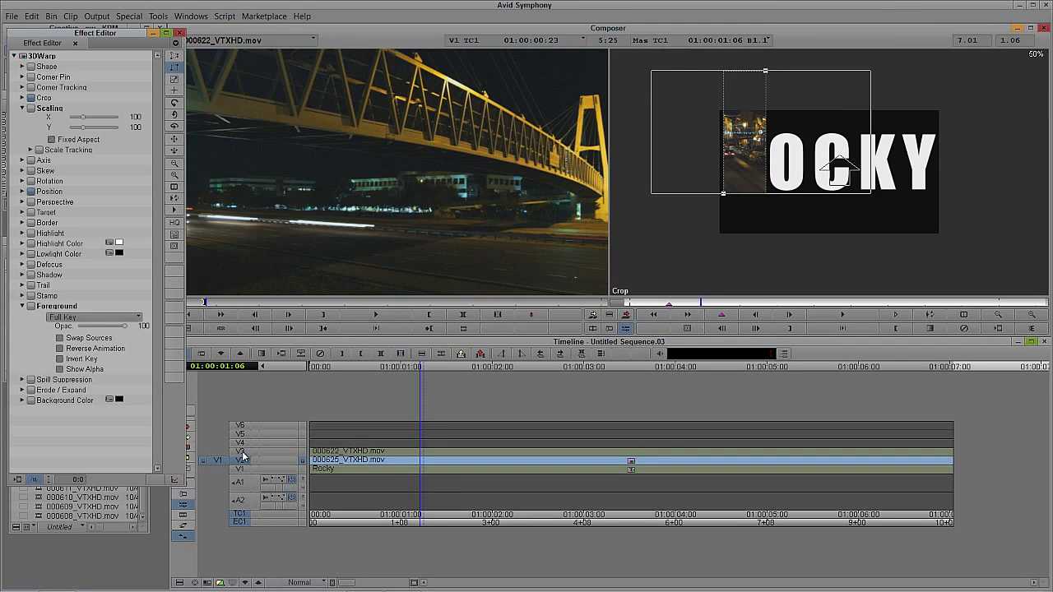
pyautogui.click(174, 176)
pyautogui.click(174, 177)
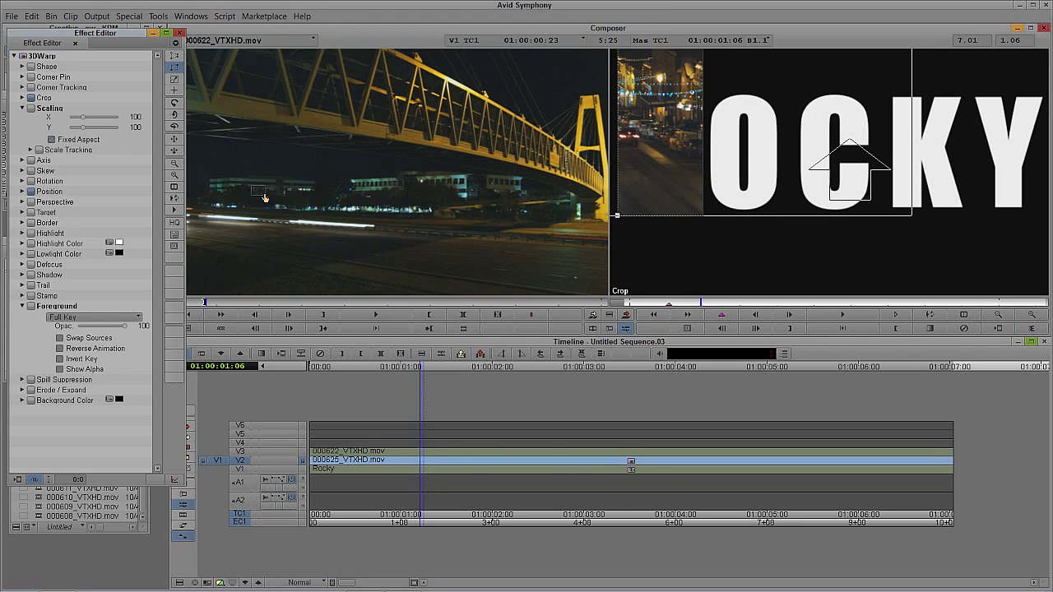
# - Copy the V2 clip's 3D Warp effect onto 000622_VTXHD.mov on V3 and scrub through the clip to check it
pyautogui.click(380, 431)
pyautogui.moveTo(381, 433)
pyautogui.mouseDown()
pyautogui.moveTo(383, 456)
pyautogui.moveTo(375, 450)
pyautogui.mouseUp()
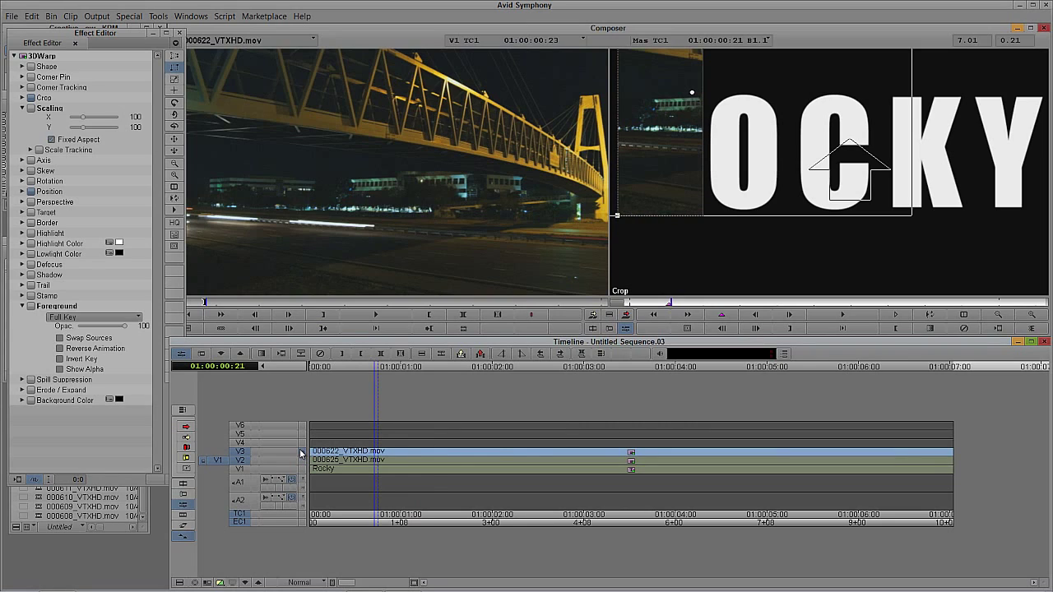
pyautogui.click(446, 450)
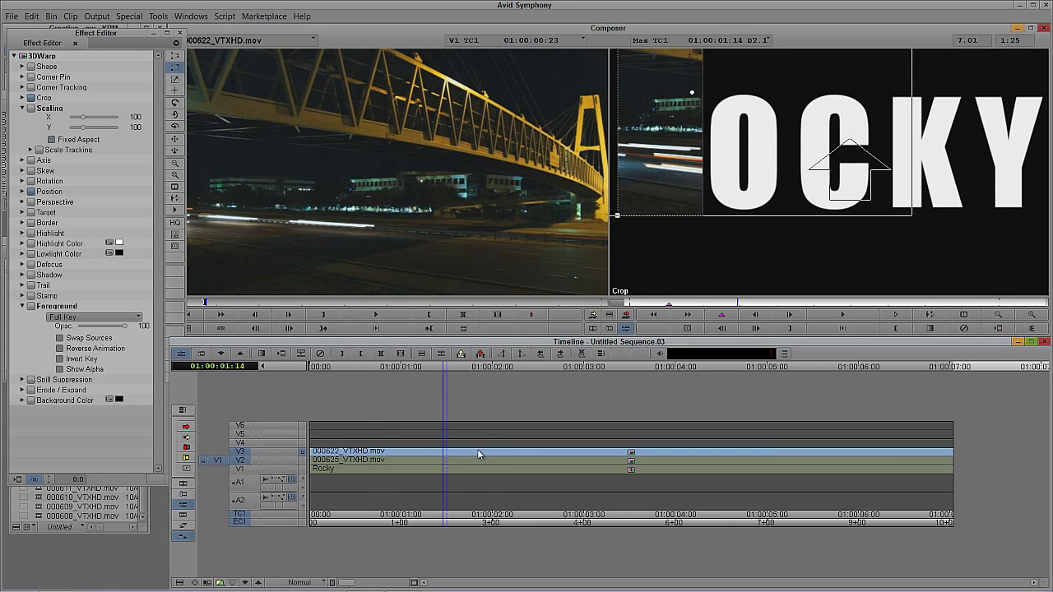
pyautogui.doubleClick(480, 451)
pyautogui.click(500, 462)
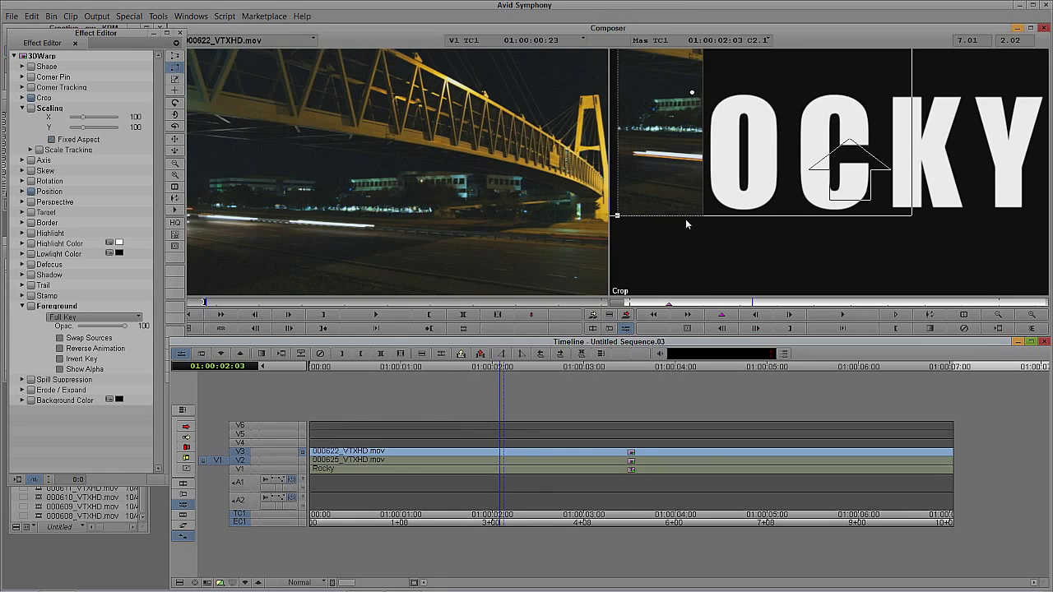
# - Reposition 000622_VTXHD.mov on V3 over the letter O and trim the left edge of its 3D Warp crop slightly inward
pyautogui.click(665, 176)
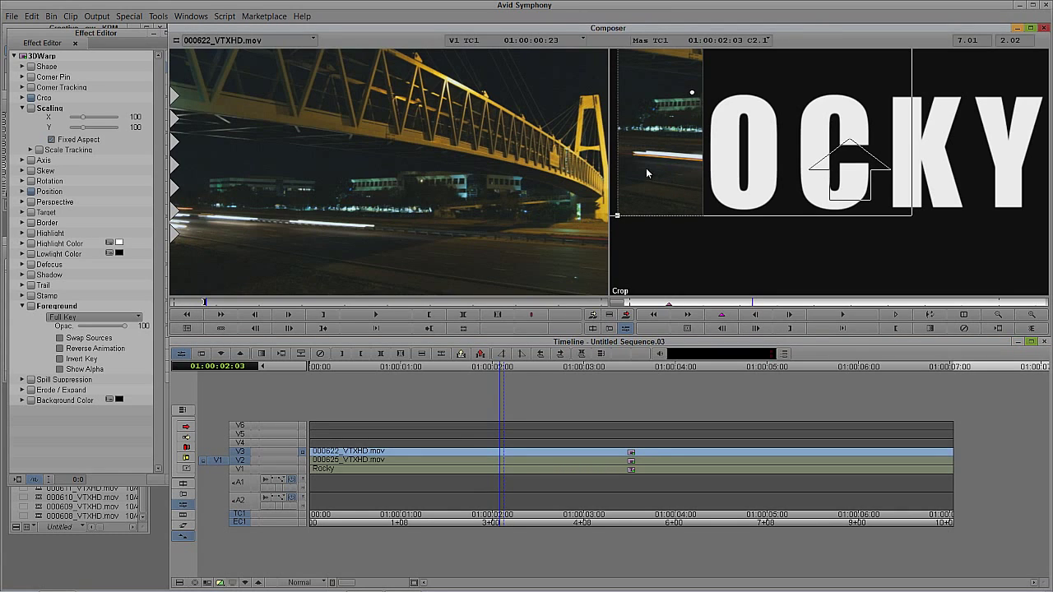
pyautogui.moveTo(646, 168); pyautogui.dragTo(733, 173)
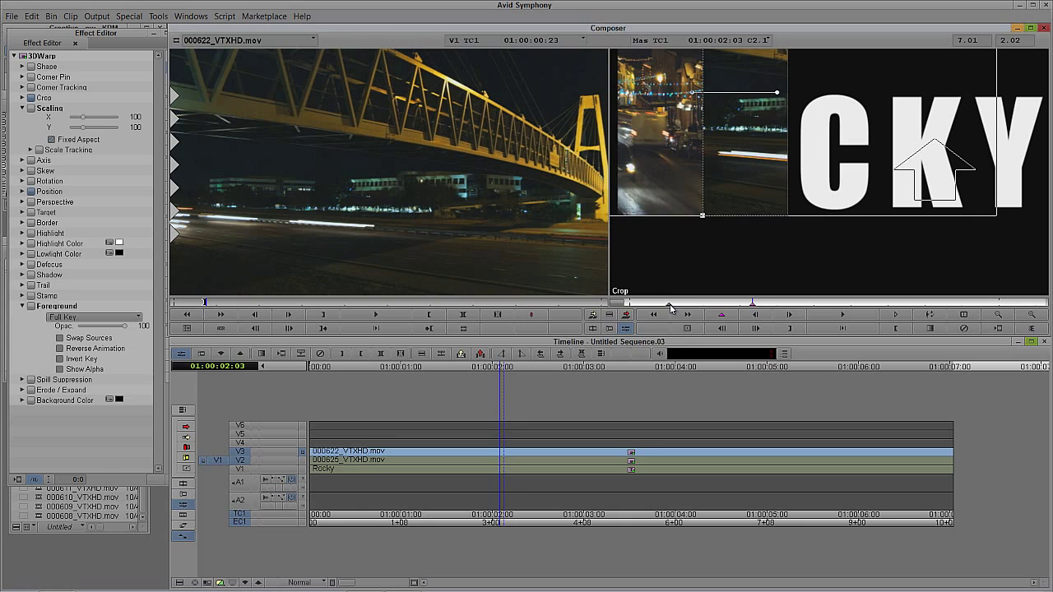
pyautogui.click(669, 305)
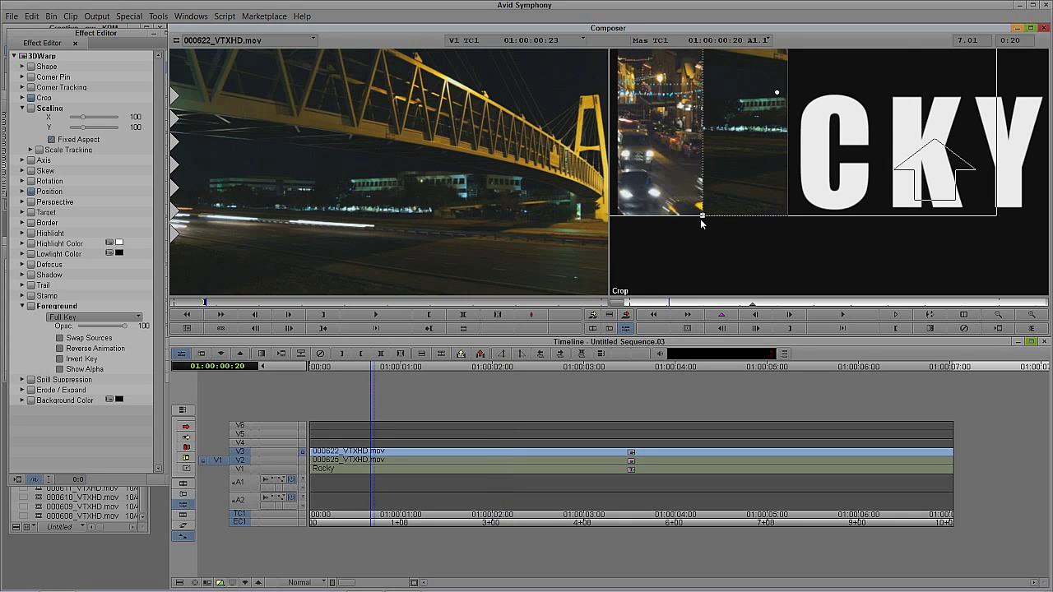
pyautogui.moveTo(702, 220)
pyautogui.mouseDown()
pyautogui.moveTo(725, 220)
pyautogui.moveTo(706, 219)
pyautogui.mouseUp()
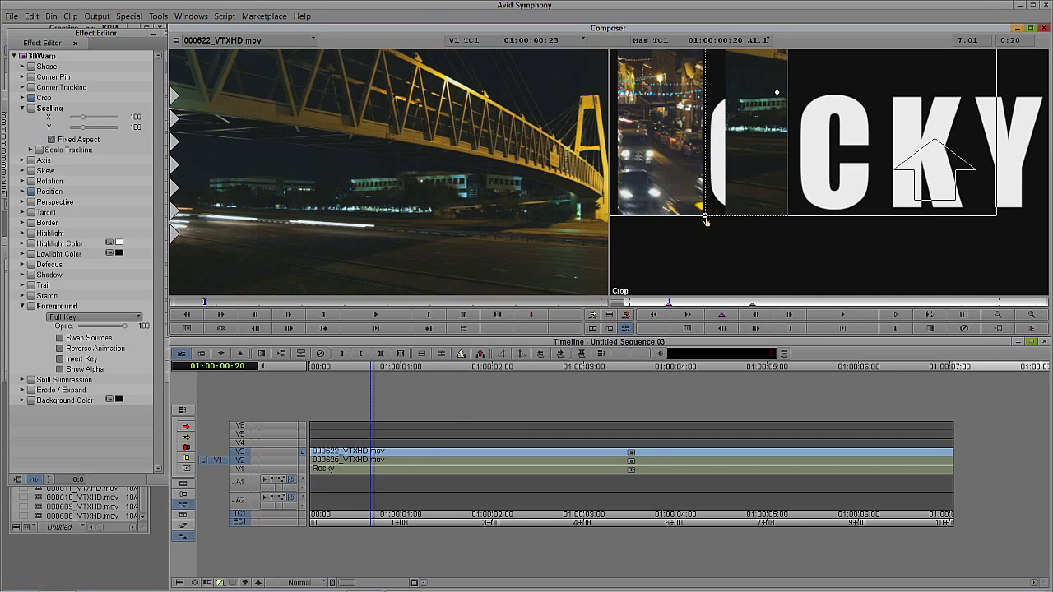
pyautogui.moveTo(431, 457); pyautogui.dragTo(567, 463)
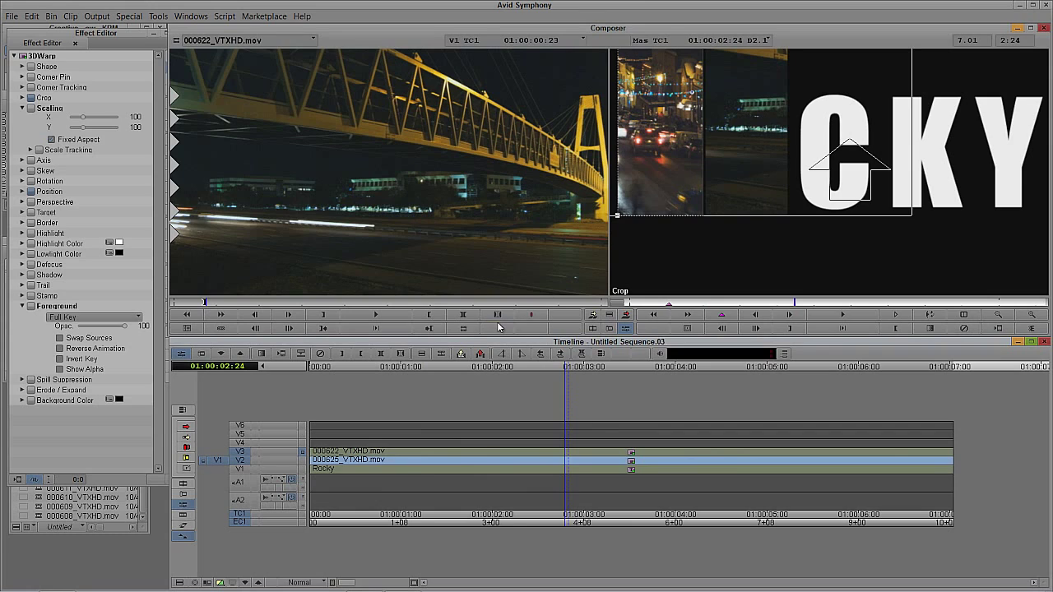
# - Load 000608_VTXHD.mov from the Timelapse bin into the source monitor and cue it to its start
pyautogui.click(136, 525)
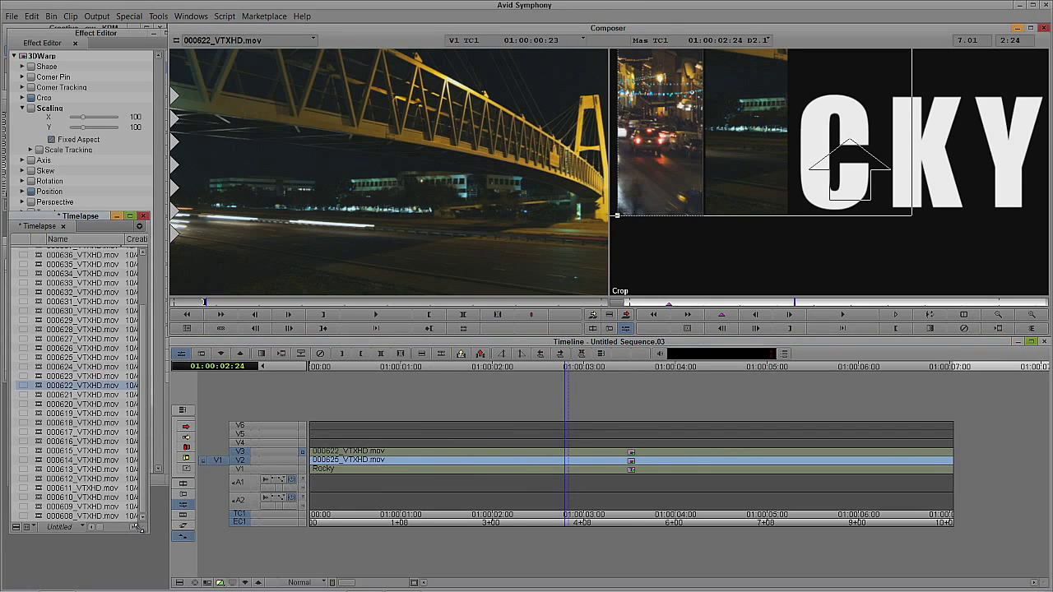
pyautogui.doubleClick(39, 514)
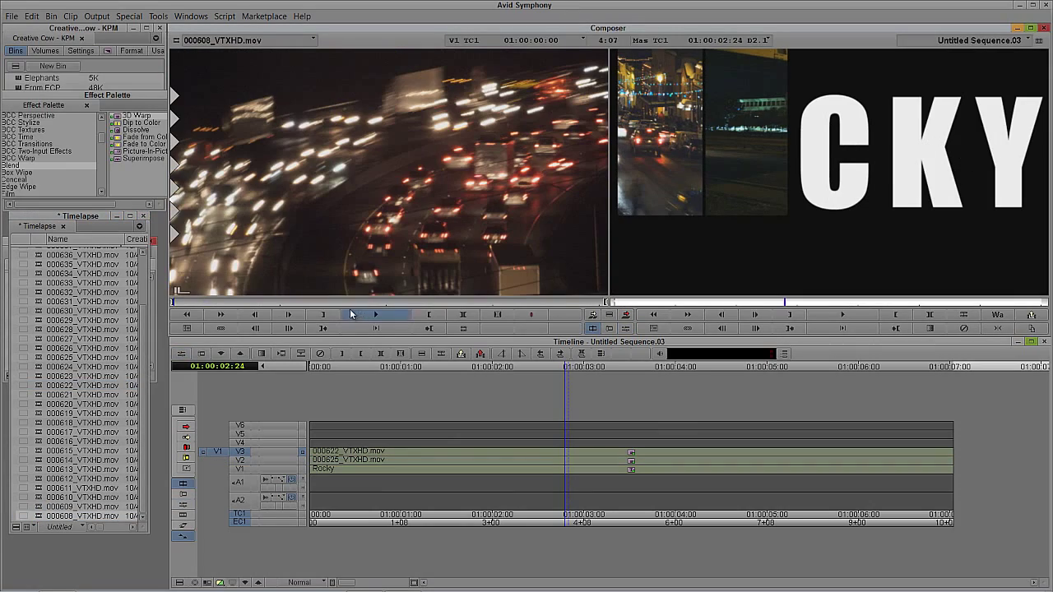
pyautogui.moveTo(263, 305); pyautogui.dragTo(175, 303)
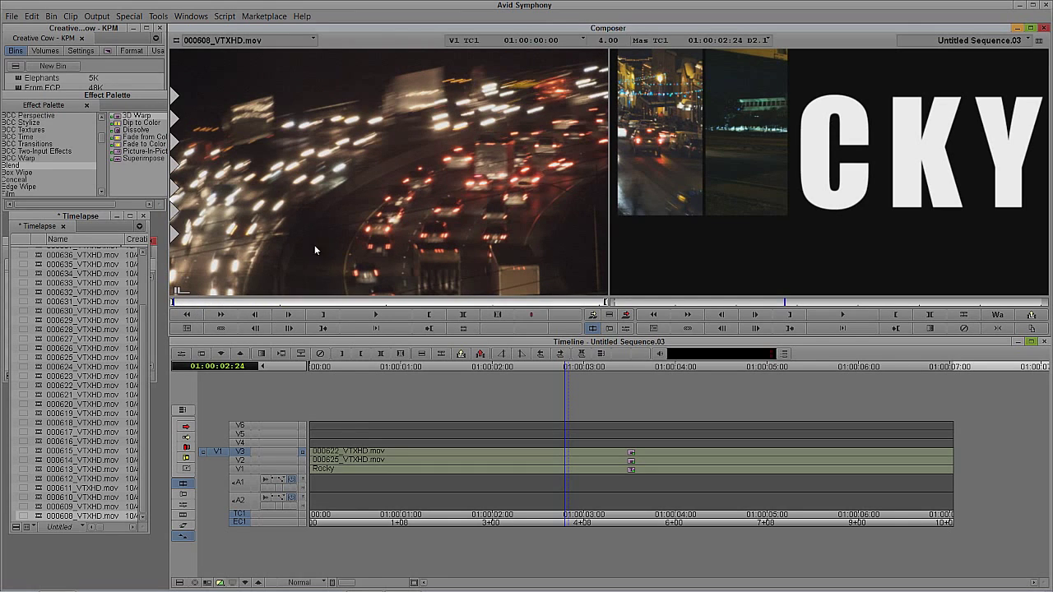
# - Patch source V1 to V4 as the only target track and overwrite 000608_VTXHD.mov from the start of the sequence
pyautogui.moveTo(339, 450); pyautogui.dragTo(274, 451)
pyautogui.click(243, 444)
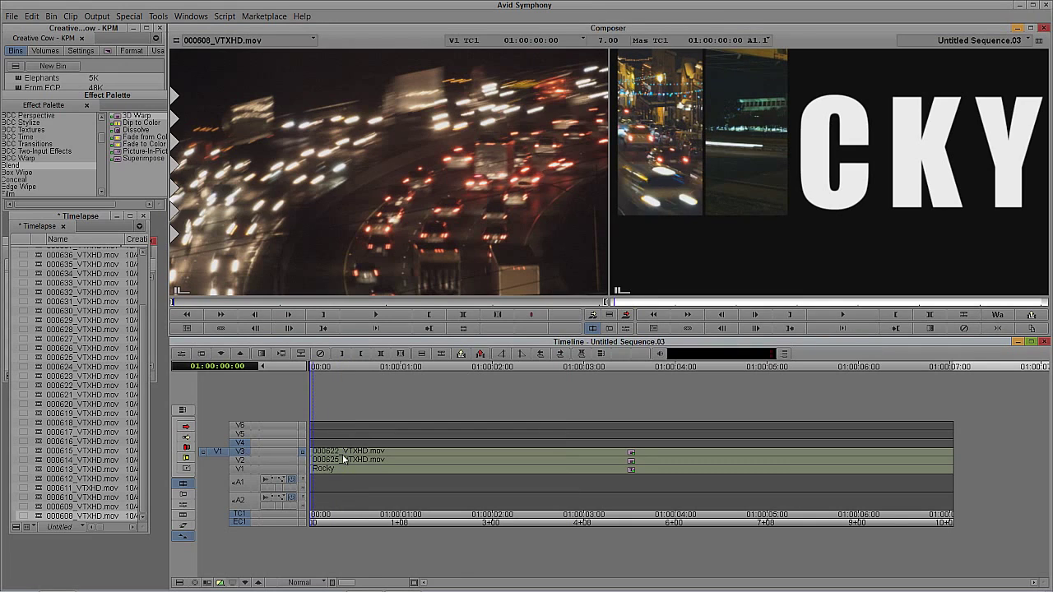
pyautogui.moveTo(350, 461); pyautogui.dragTo(269, 463)
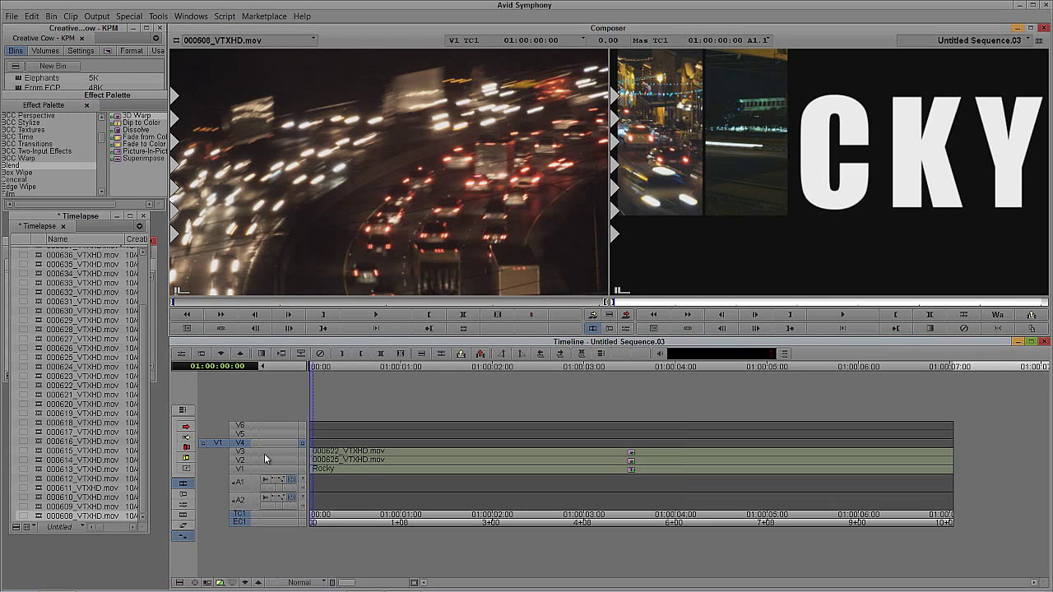
pyautogui.press('b')
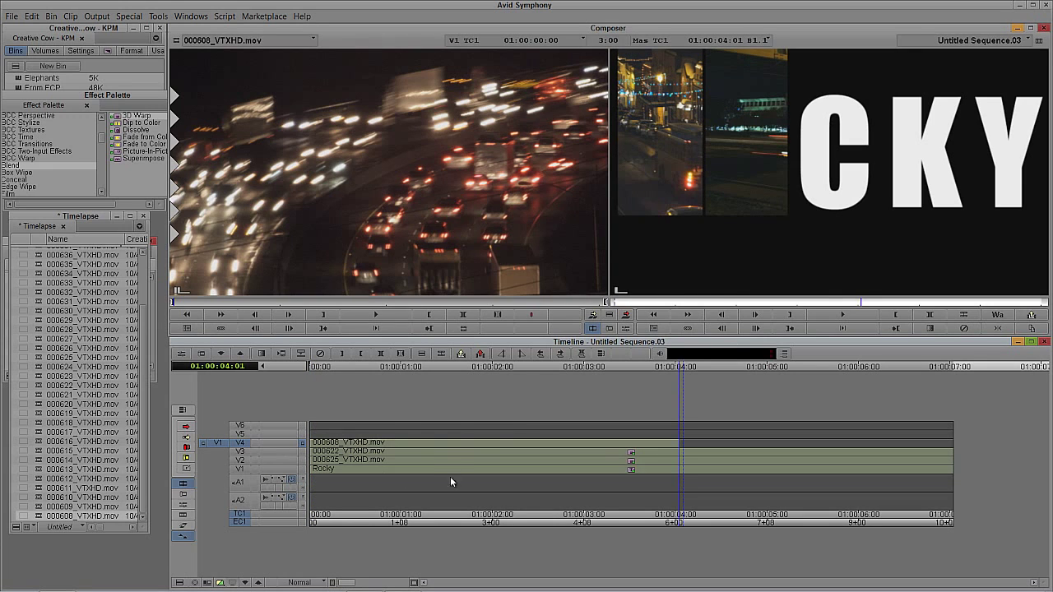
# - Copy the 3D Warp effect of 000622_VTXHD.mov on V3 onto 000608_VTXHD.mov on V4 and check the composite at several frames
pyautogui.moveTo(457, 461); pyautogui.dragTo(483, 453)
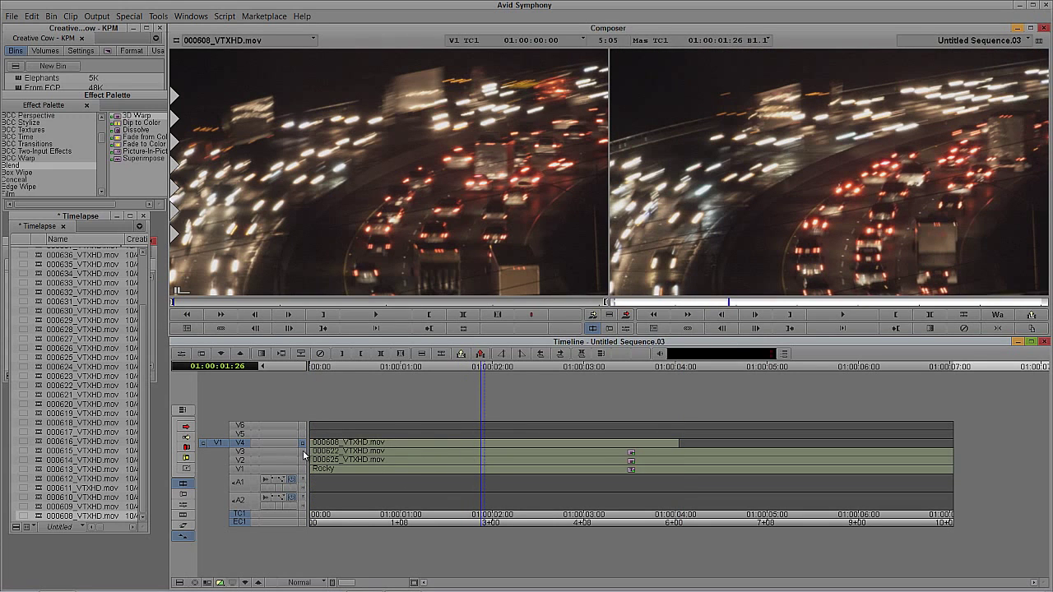
pyautogui.click(243, 453)
pyautogui.click(242, 445)
pyautogui.hotkey('shift', 'F10')
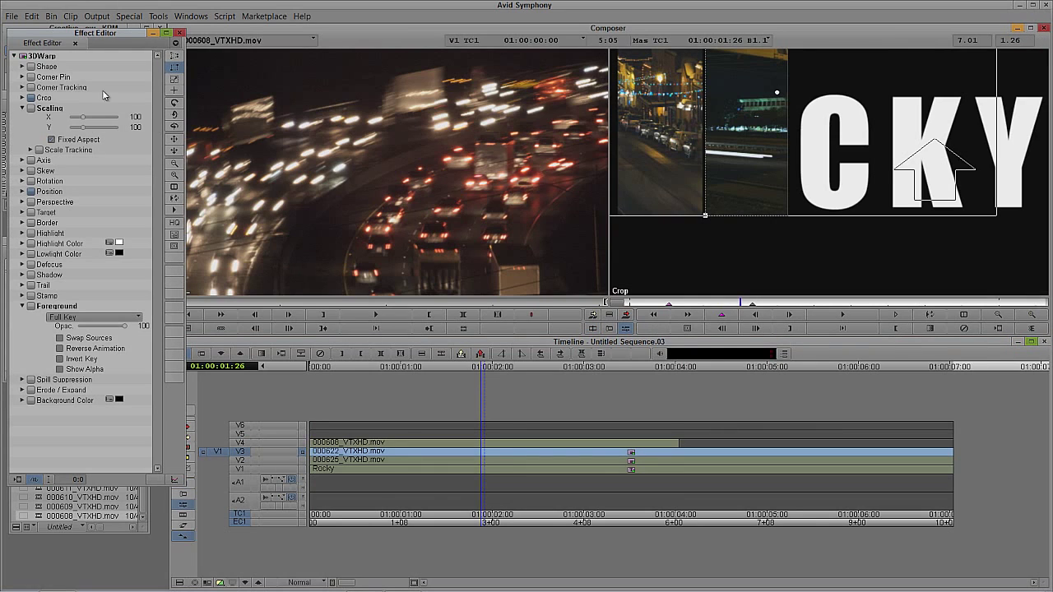
pyautogui.moveTo(23, 56); pyautogui.dragTo(407, 443)
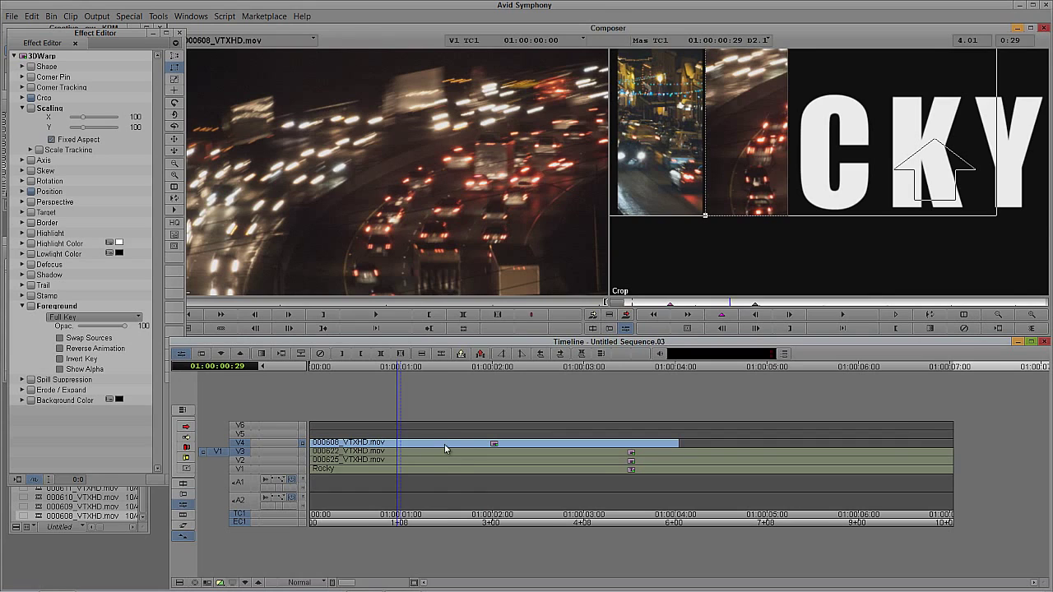
pyautogui.press('space')
pyautogui.click(561, 452)
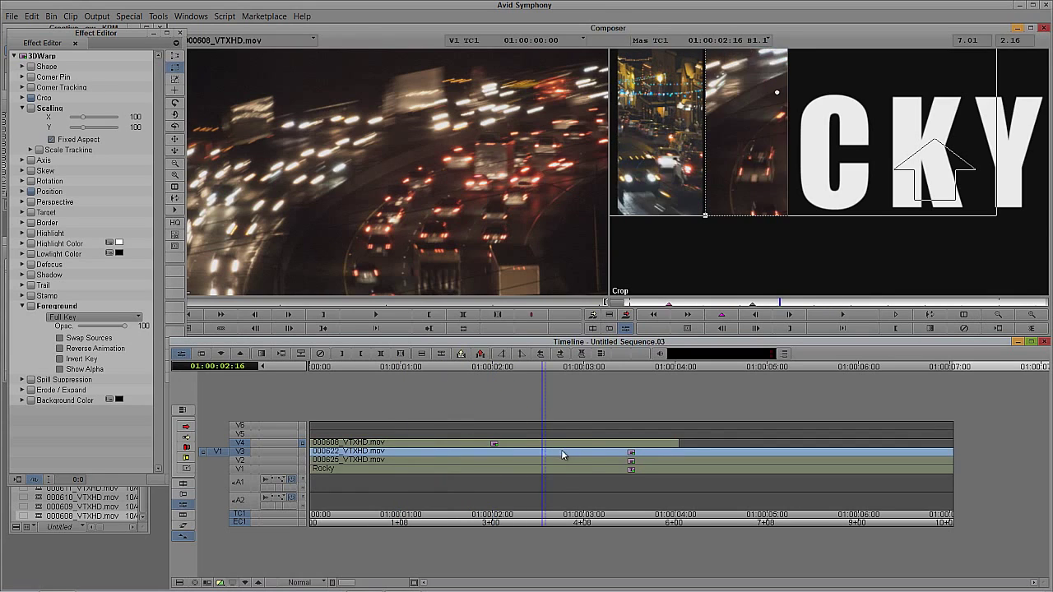
pyautogui.moveTo(562, 452); pyautogui.dragTo(570, 455)
pyautogui.press('y')
# - Open the 3D Warp effect of 000608_VTXHD.mov on V4 for editing and delete its first keyframe
pyautogui.click(417, 446)
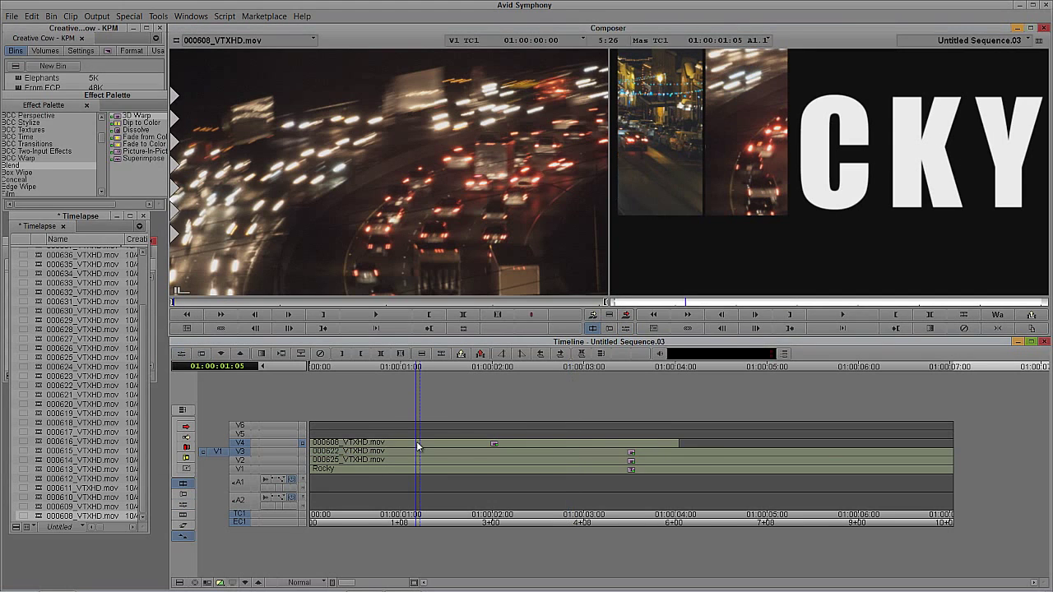
pyautogui.click(336, 445)
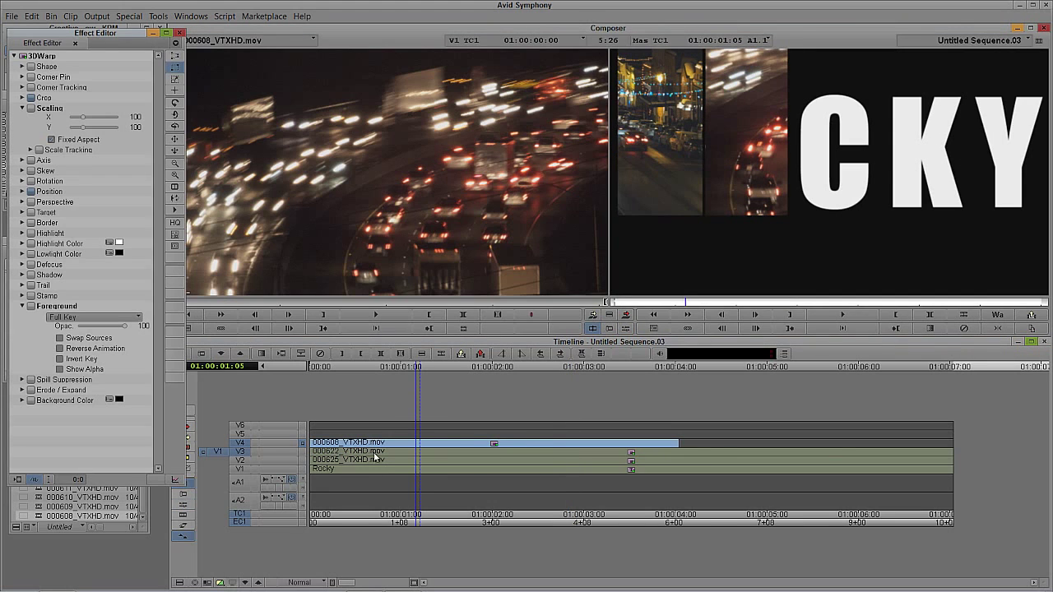
pyautogui.click(755, 304)
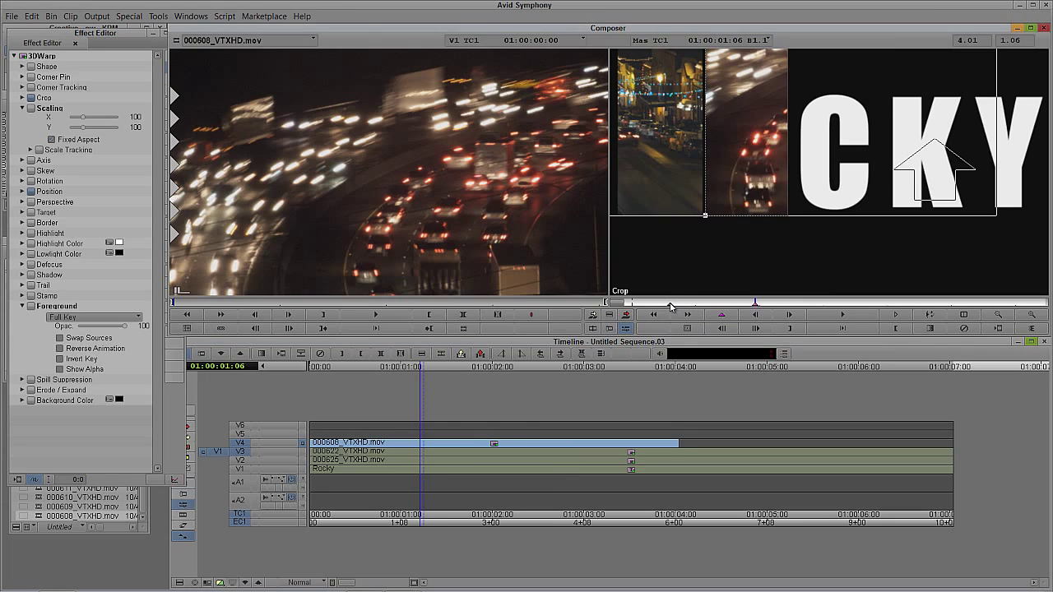
pyautogui.click(670, 306)
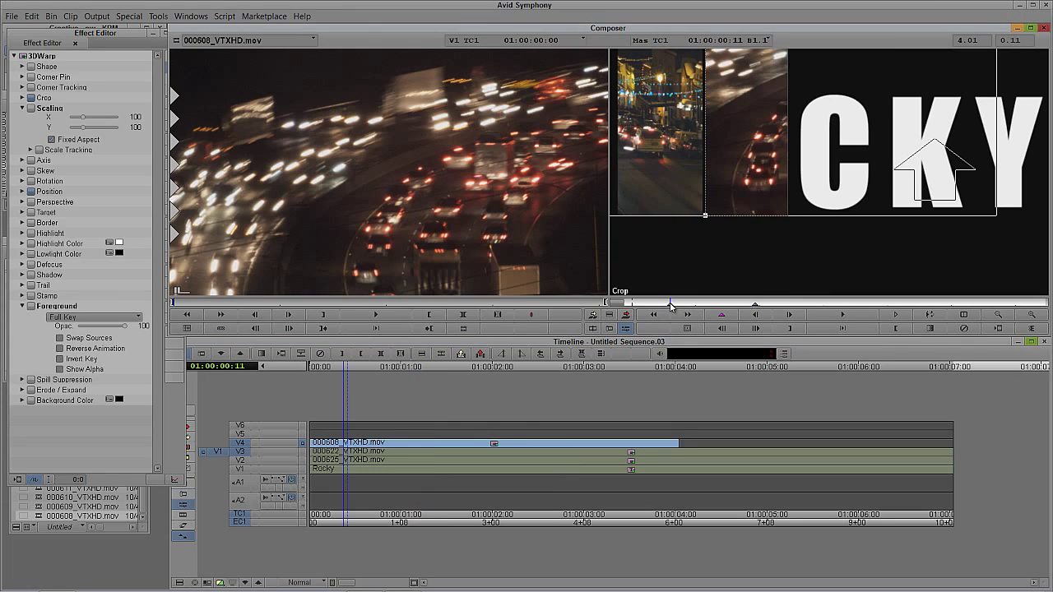
pyautogui.click(754, 305)
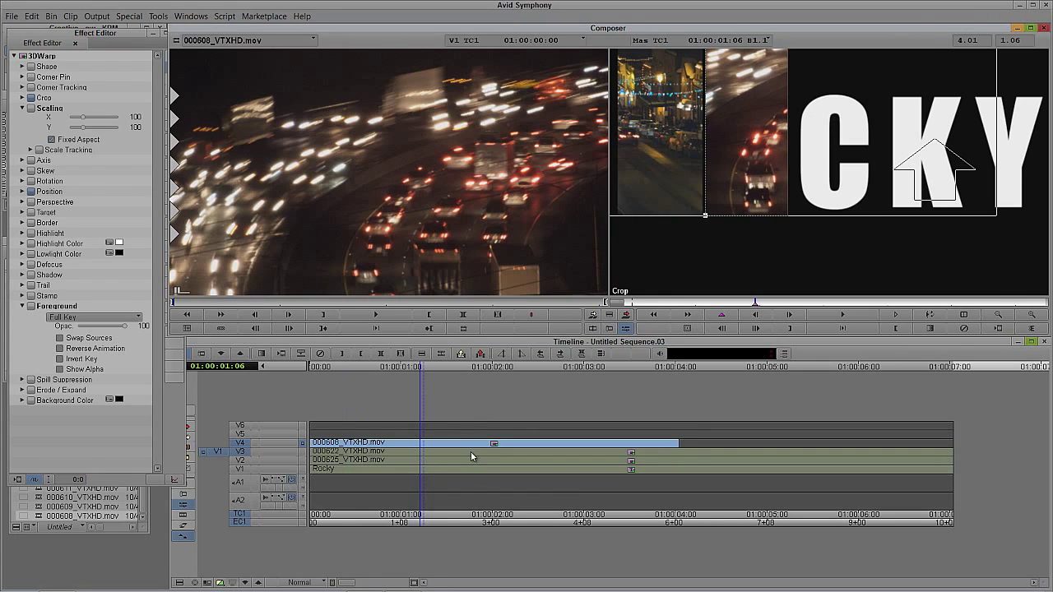
# - Inspect the 3D Warp effects and keyframes of the clips on V3 and V2
pyautogui.click(470, 451)
pyautogui.click(669, 304)
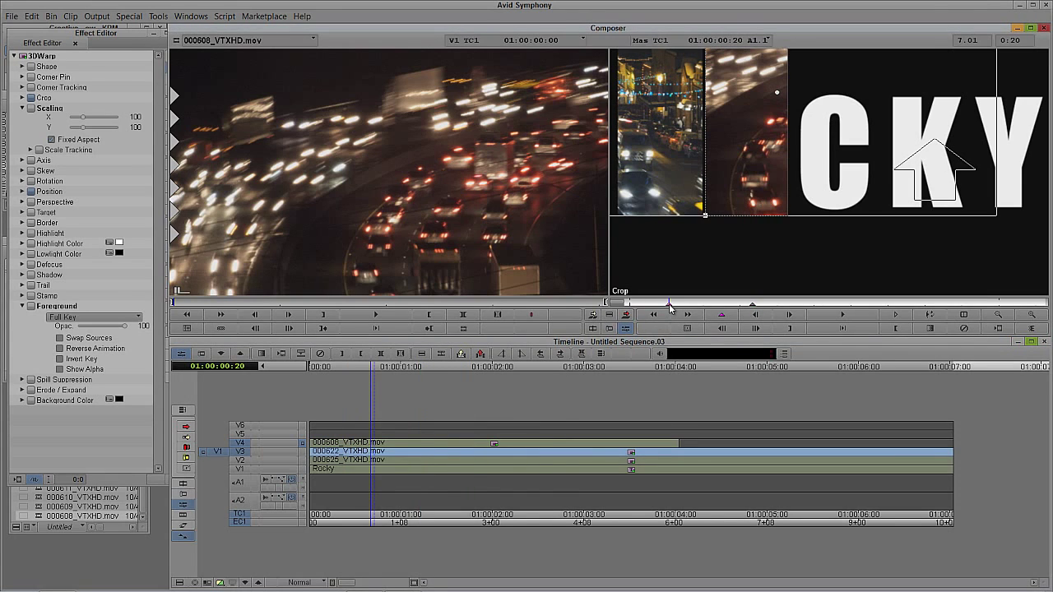
pyautogui.click(526, 462)
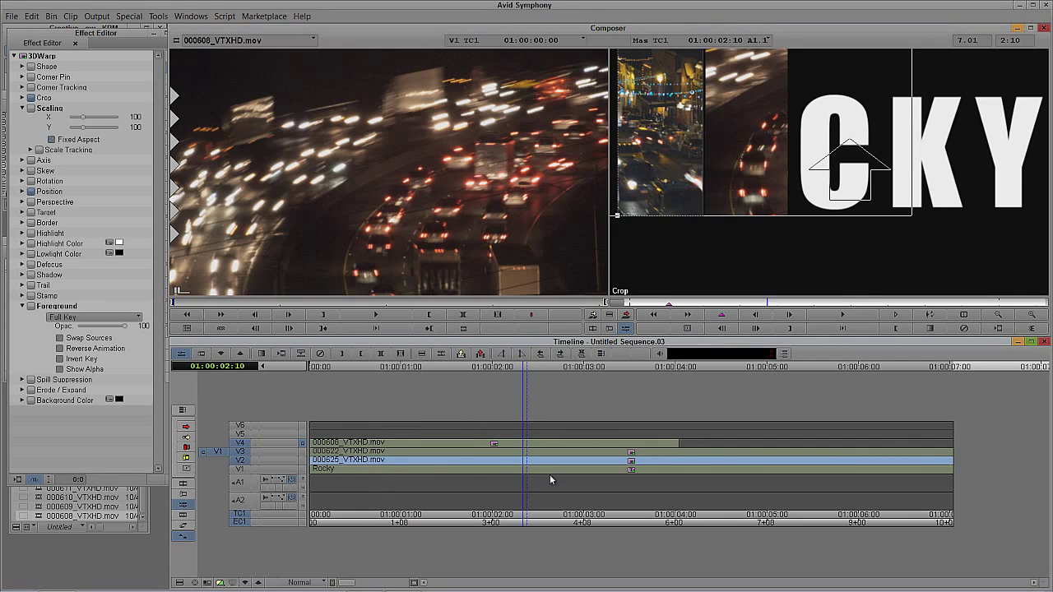
# - Try moving the V4 clip over the letter C at its remaining keyframe and scrub through the effect
pyautogui.click(494, 445)
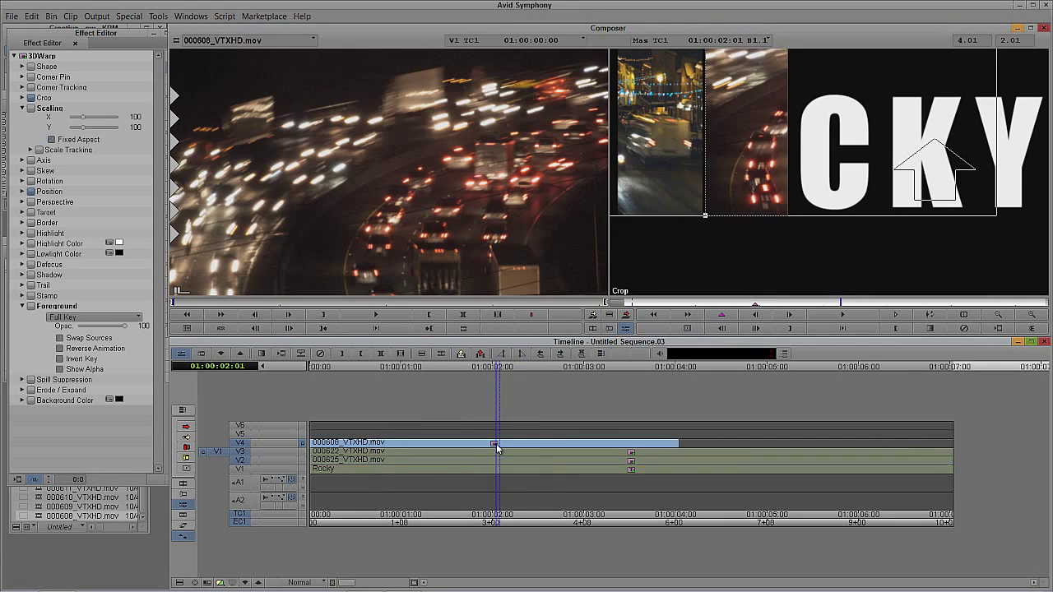
pyautogui.click(756, 306)
pyautogui.moveTo(746, 186); pyautogui.dragTo(834, 182)
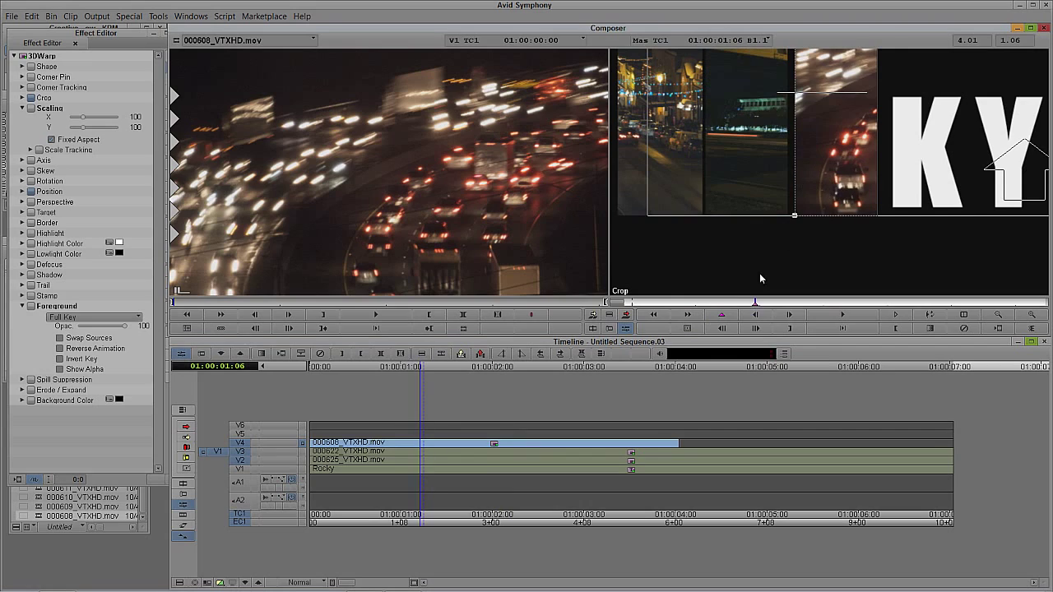
pyautogui.click(678, 303)
pyautogui.moveTo(693, 304); pyautogui.dragTo(756, 304)
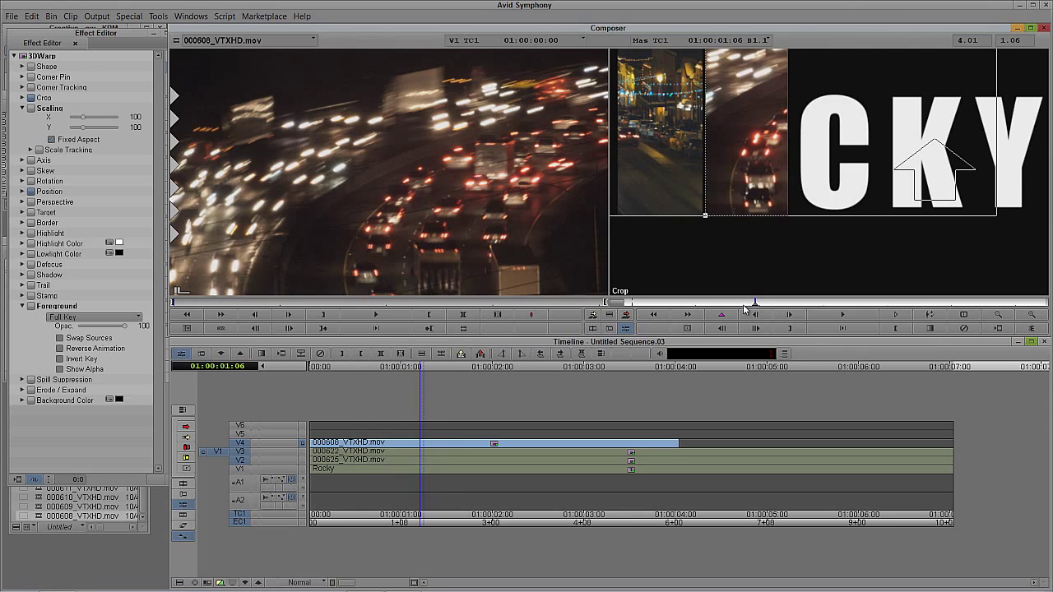
# - Replace the V4 clip's 3D Warp keyframe with one at 01:00:01:08 and move the cropped image over the letter C
pyautogui.moveTo(672, 304); pyautogui.dragTo(739, 305)
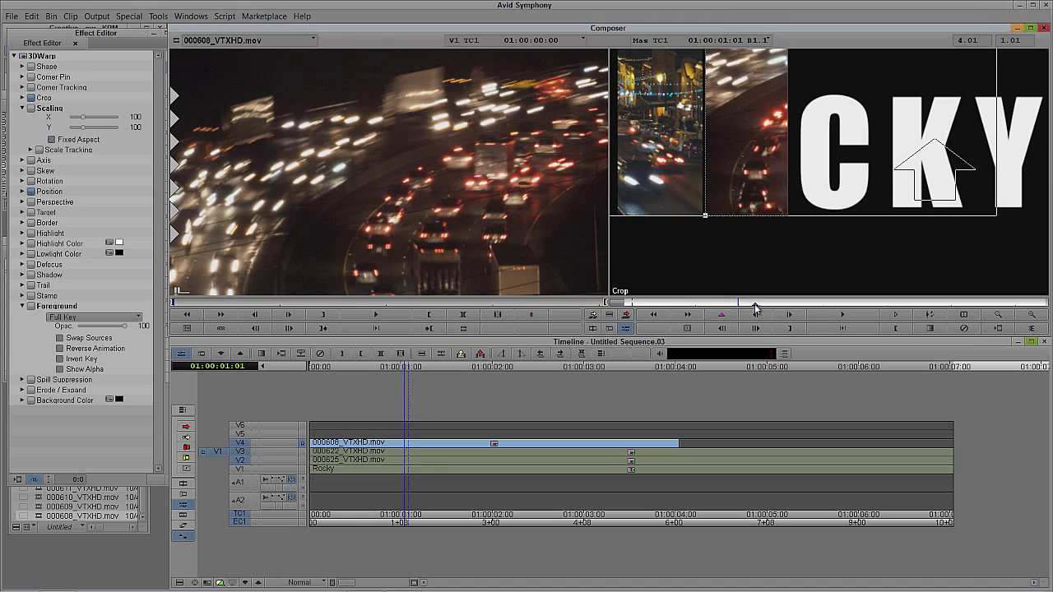
pyautogui.click(756, 305)
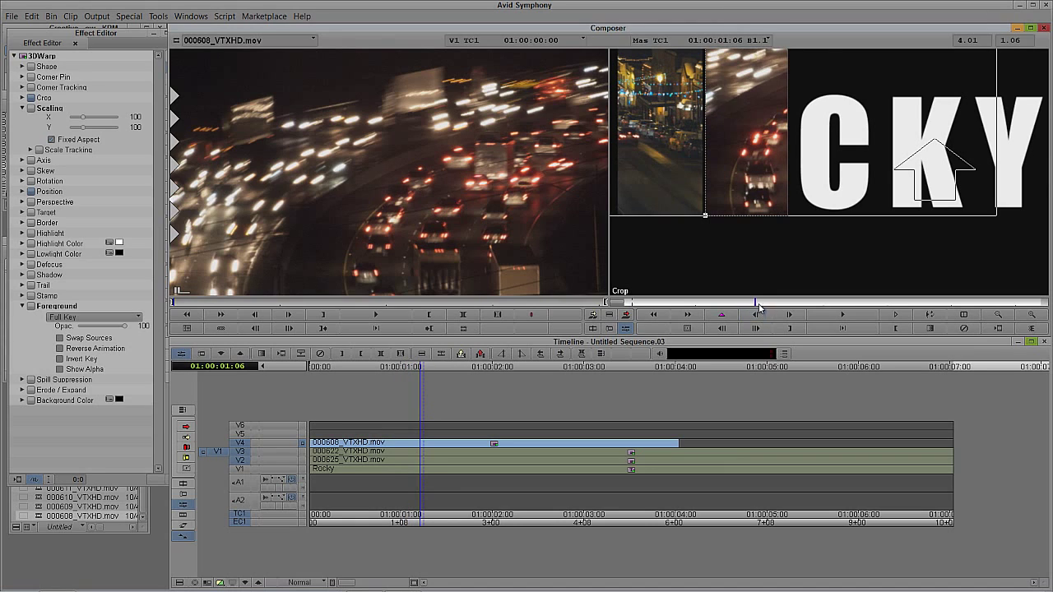
pyautogui.click(759, 305)
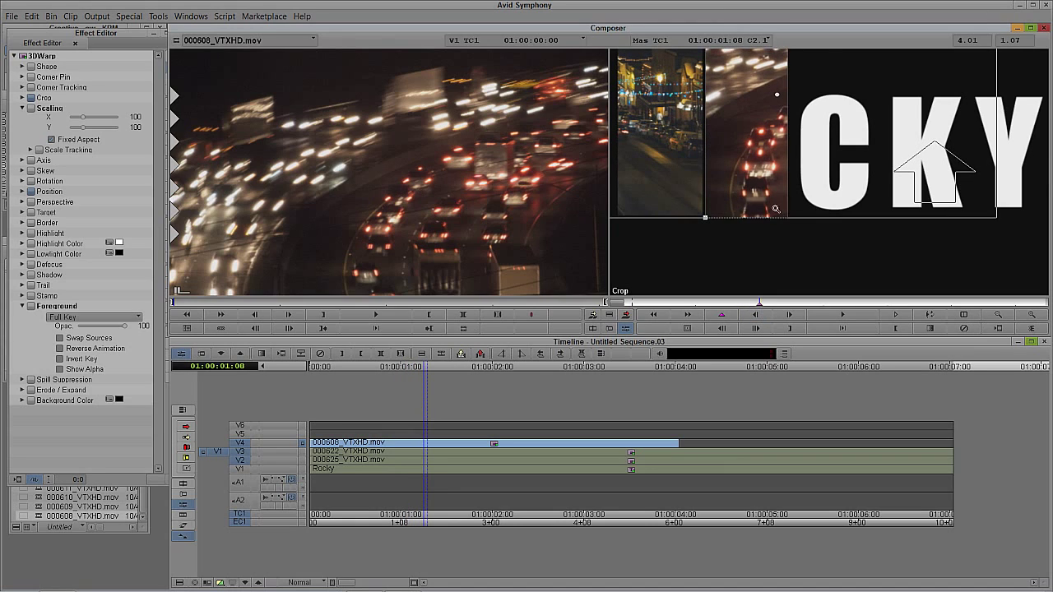
pyautogui.moveTo(794, 192); pyautogui.dragTo(840, 185)
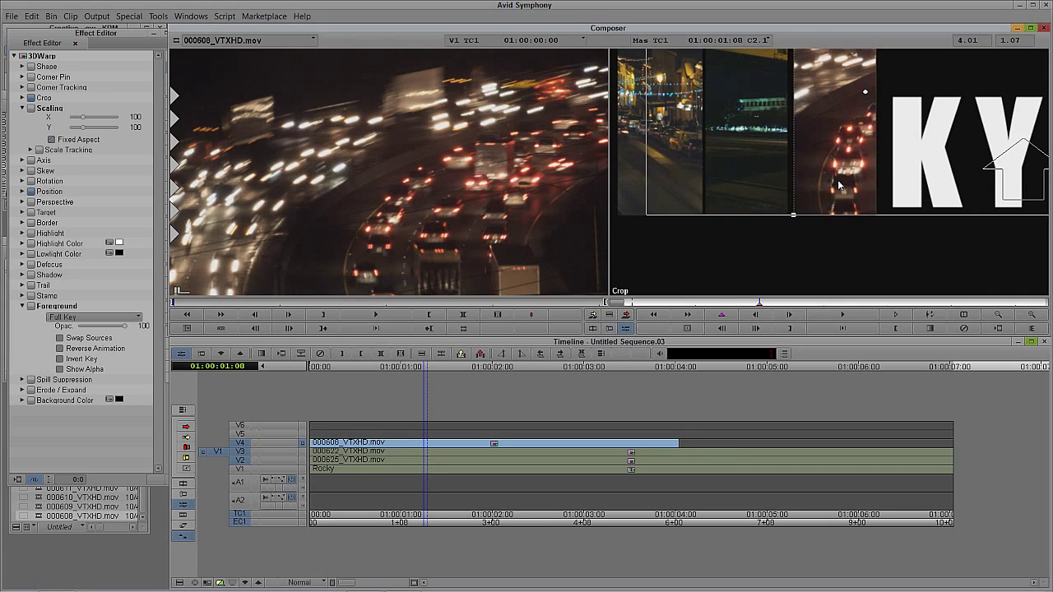
# - Scrub through the V4 clip to check its position, remove its last 3D Warp keyframe and leave effect editing
pyautogui.click(682, 304)
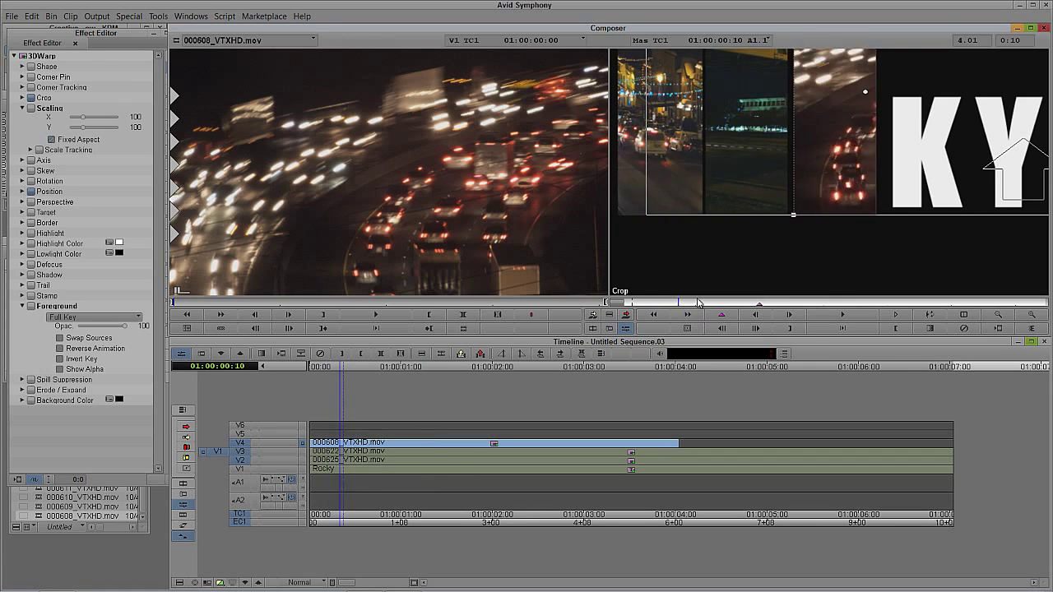
pyautogui.moveTo(698, 304); pyautogui.dragTo(650, 310)
pyautogui.moveTo(649, 309); pyautogui.dragTo(760, 304)
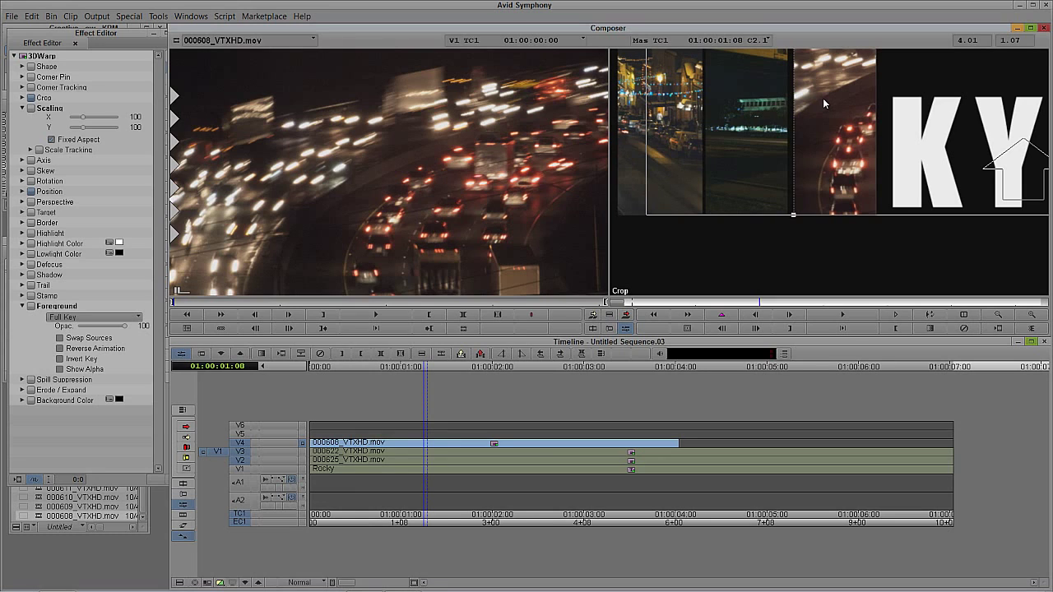
pyautogui.press('y')
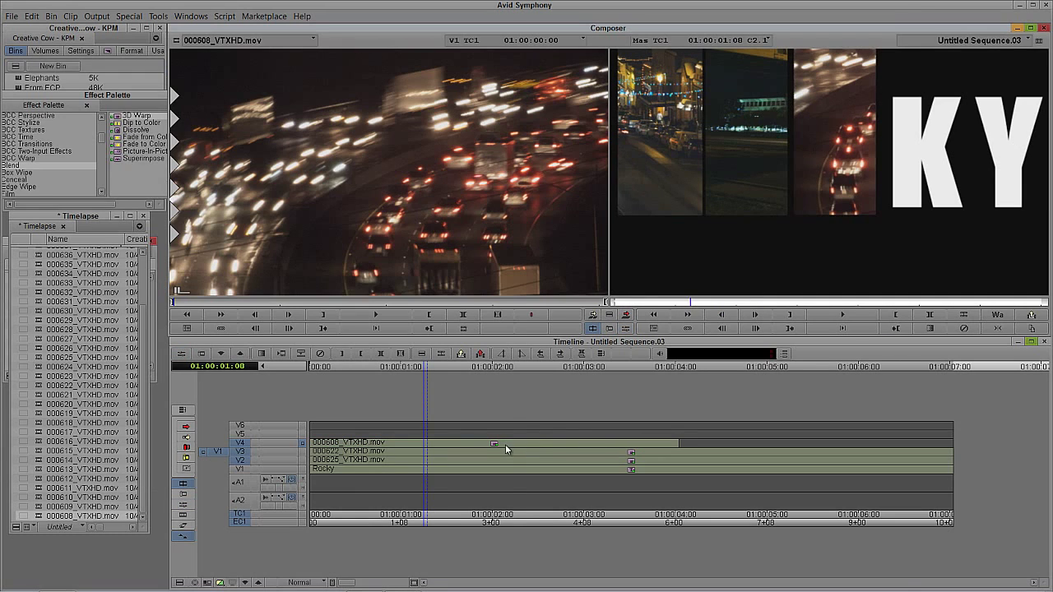
# - Mark the 000608_VTXHD.mov clip on V4 with only that video track selected, and copy it with its effect into the source monitor
pyautogui.click(505, 445)
pyautogui.click(243, 453)
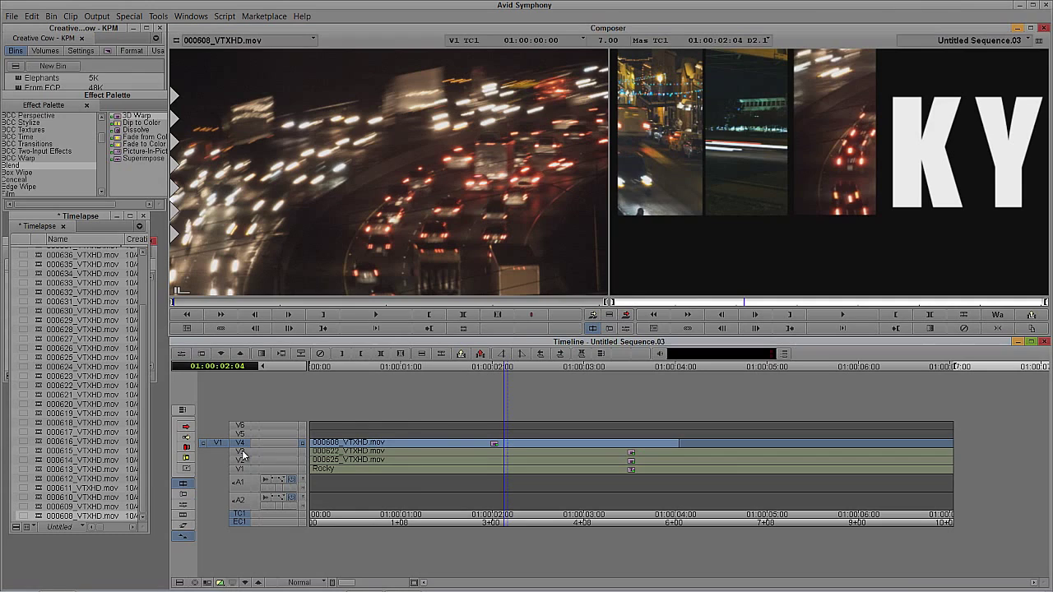
pyautogui.click(486, 447)
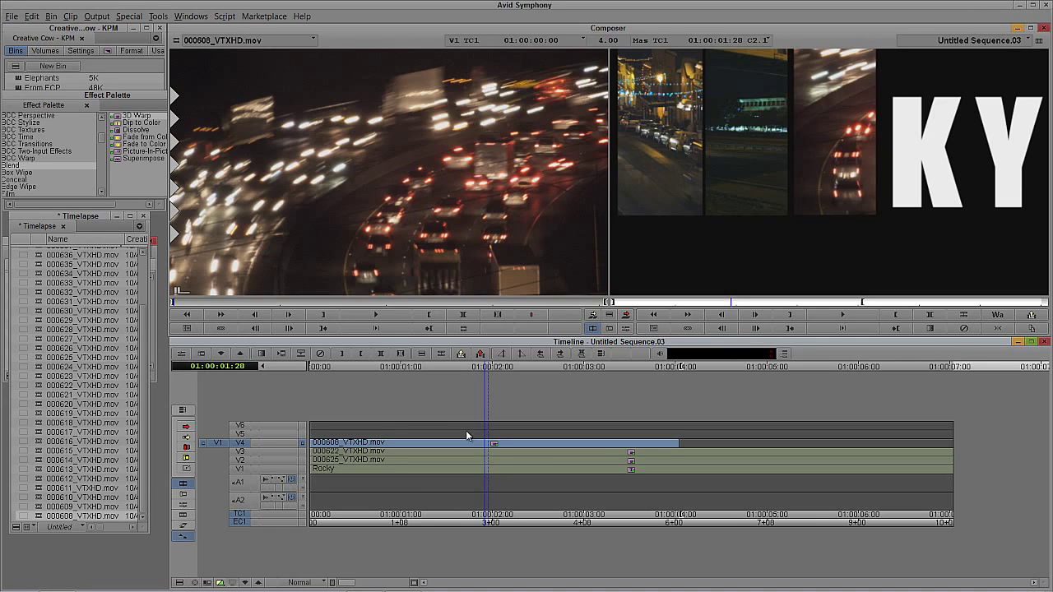
pyautogui.hotkey('alt', 'c')
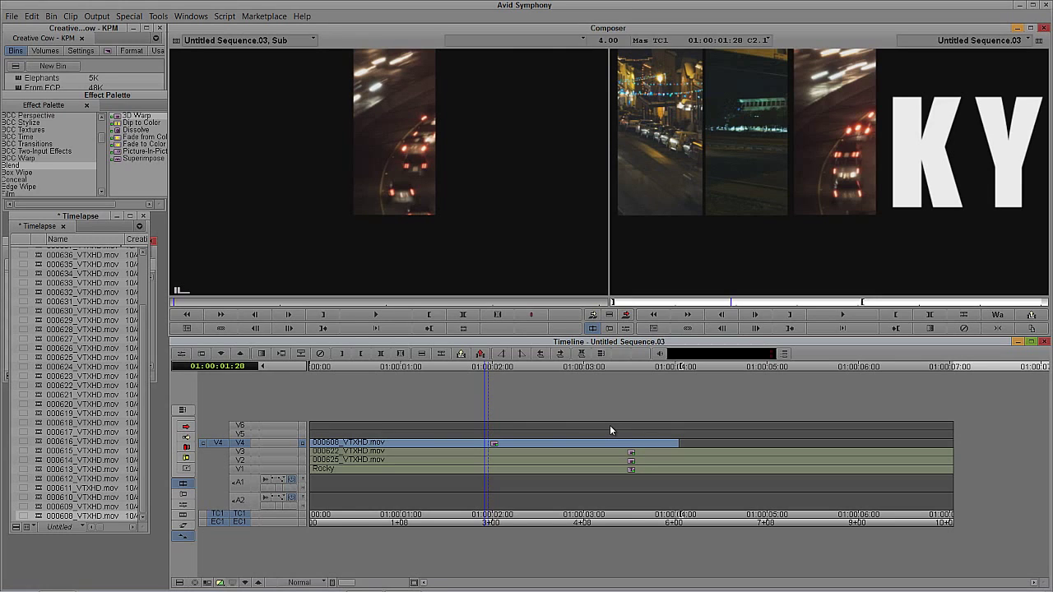
# - Overwrite the copied 000608_VTXHD.mov segment onto V4 directly after the existing clip, then play and scrub through the result
pyautogui.click(742, 448)
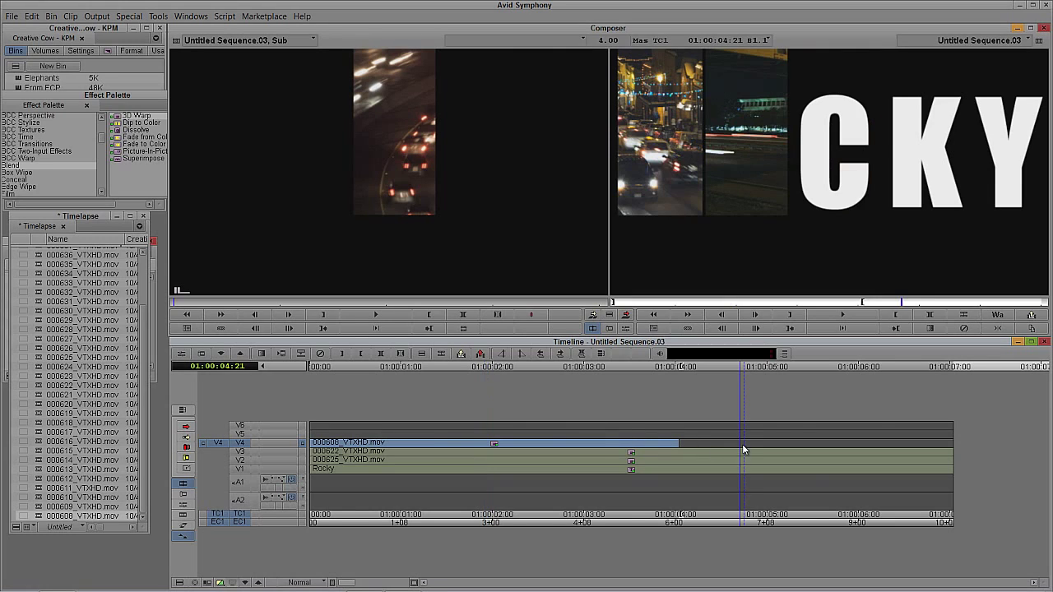
pyautogui.press('b')
pyautogui.moveTo(743, 443); pyautogui.dragTo(631, 459)
pyautogui.press('space')
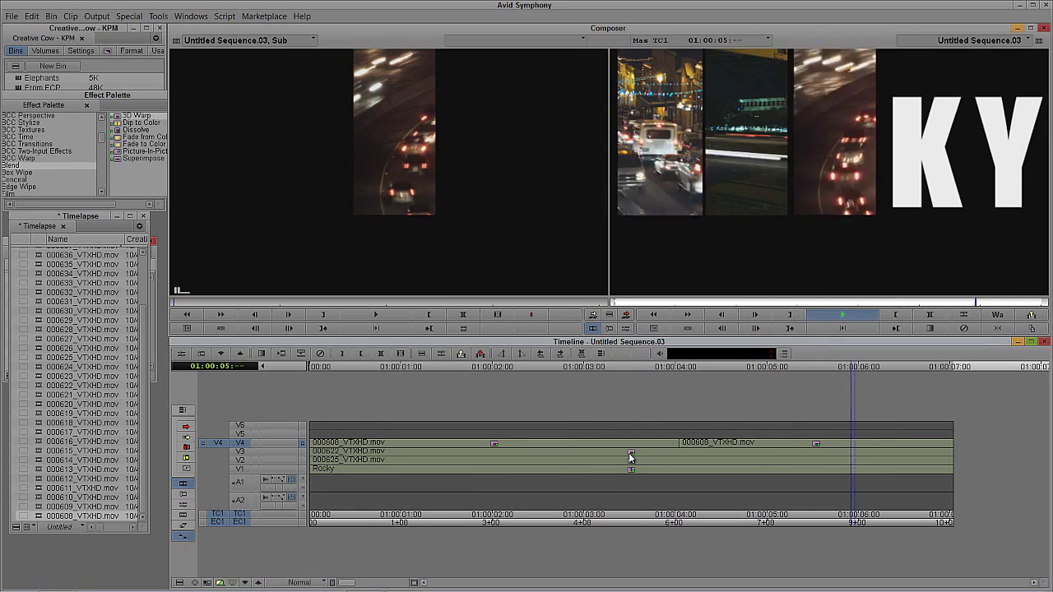
pyautogui.moveTo(659, 458); pyautogui.dragTo(363, 446)
# - Load 000613_VTXHD.mov cued 24 frames in, and overwrite it onto V5 across the full length of the title
pyautogui.doubleClick(36, 478)
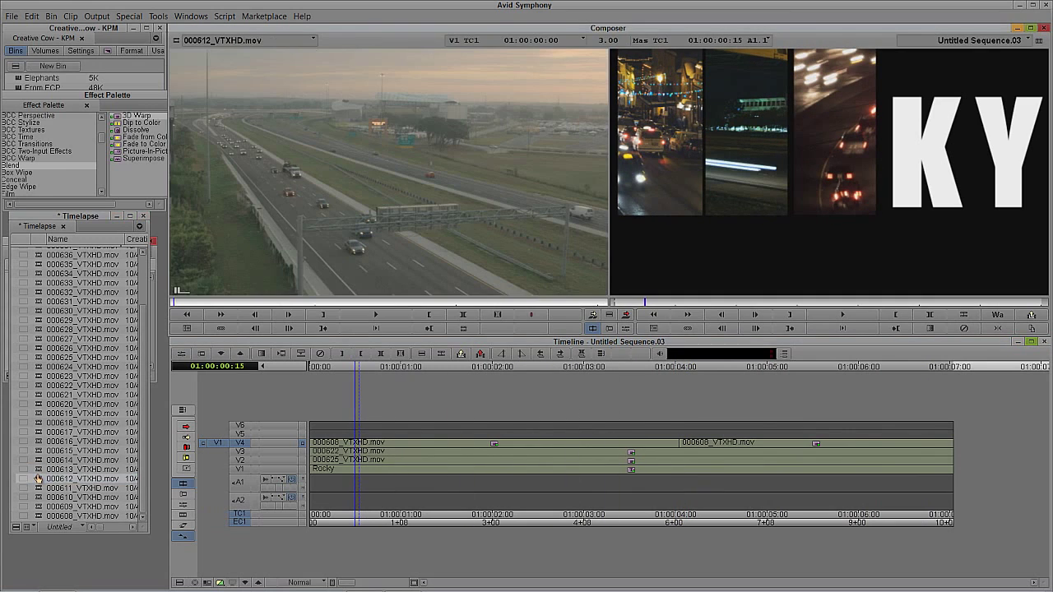
pyautogui.doubleClick(36, 469)
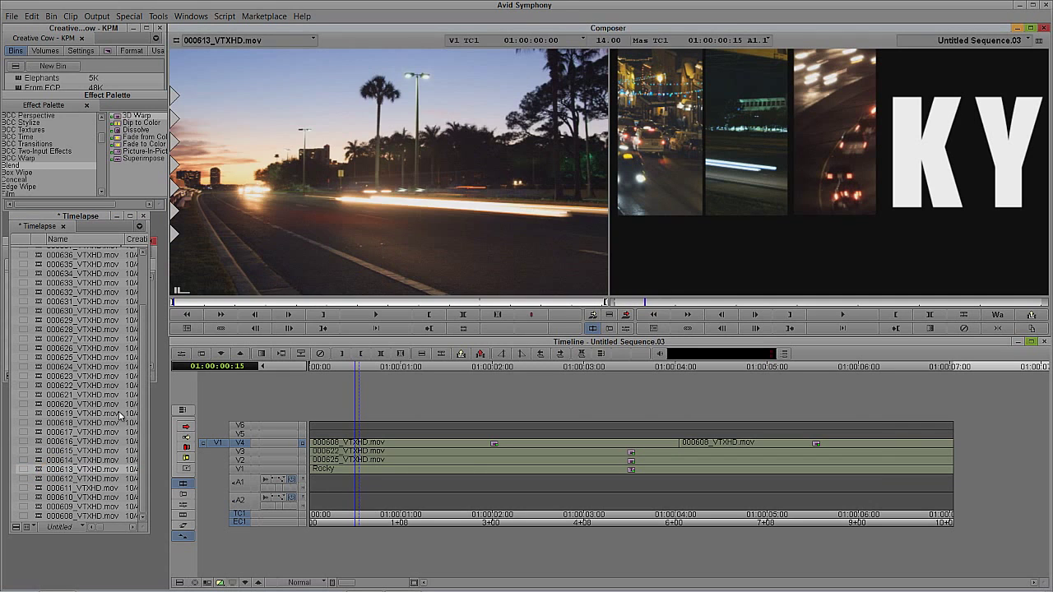
pyautogui.moveTo(258, 304); pyautogui.dragTo(199, 306)
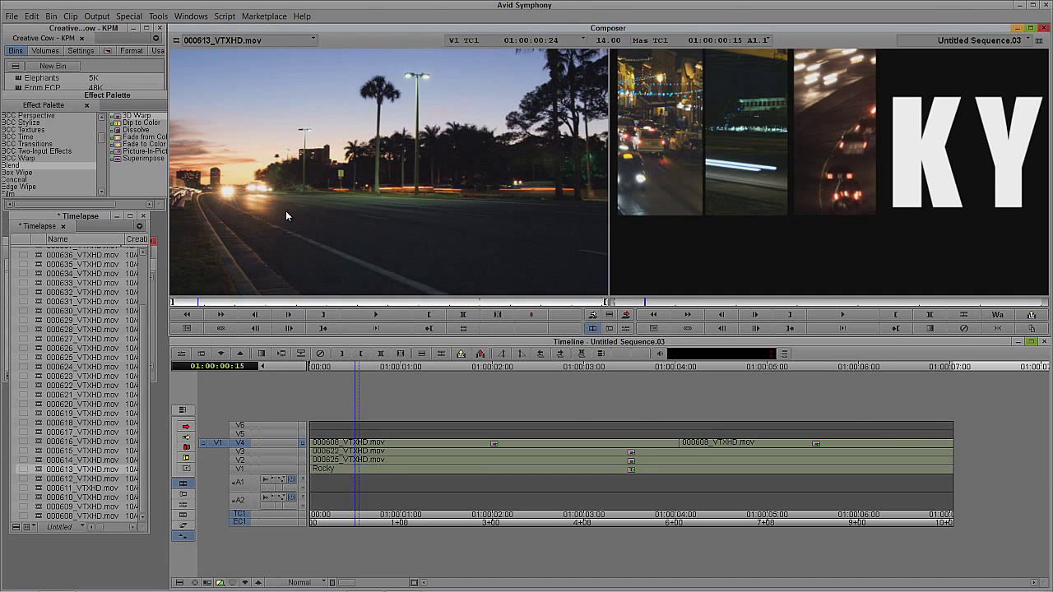
pyautogui.click(237, 434)
pyautogui.click(241, 443)
pyautogui.click(367, 447)
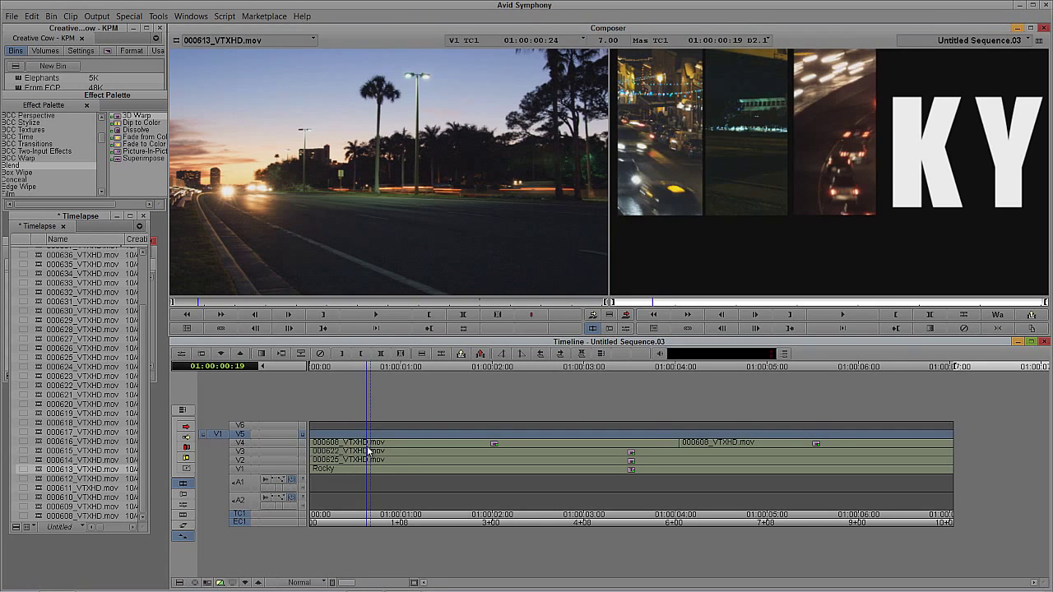
pyautogui.press('b')
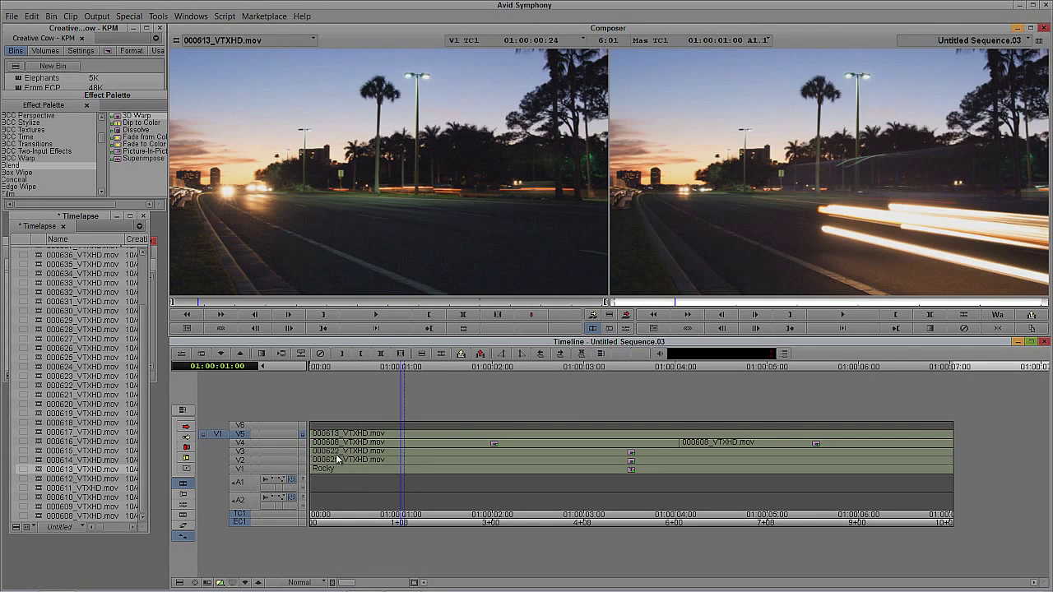
# - Copy the 3D Warp effect from the V3 clip to the 000613_VTXHD.mov clip on V5 and play through it
pyautogui.click(410, 451)
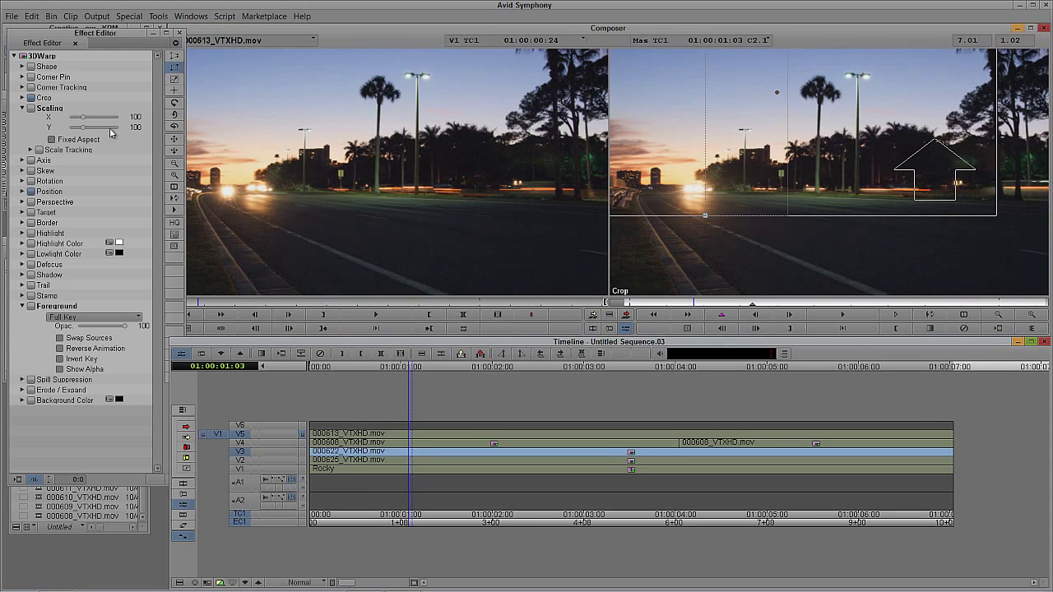
pyautogui.click(388, 435)
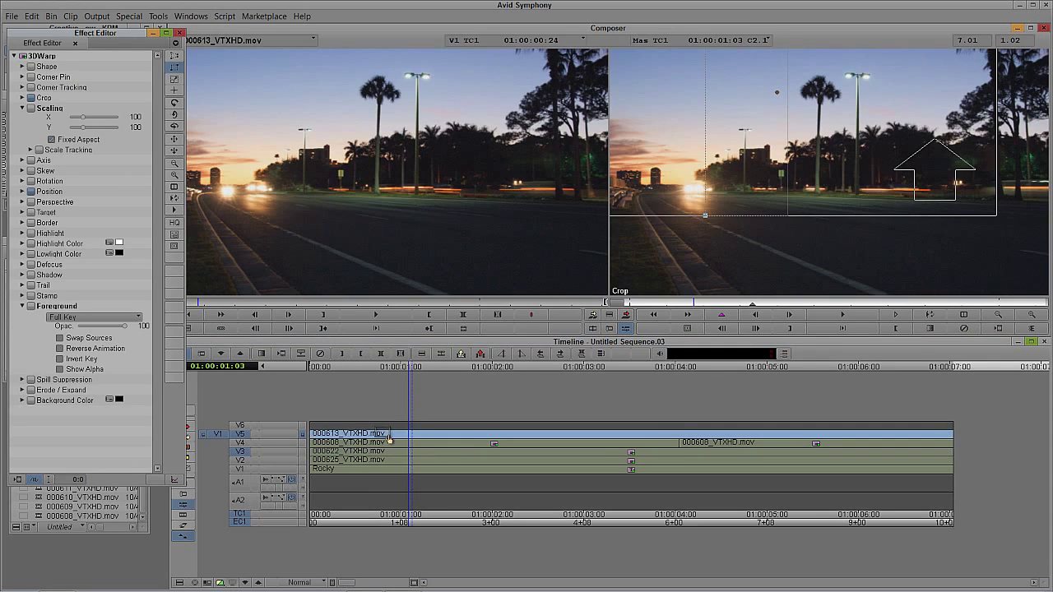
pyautogui.moveTo(389, 437); pyautogui.dragTo(389, 434)
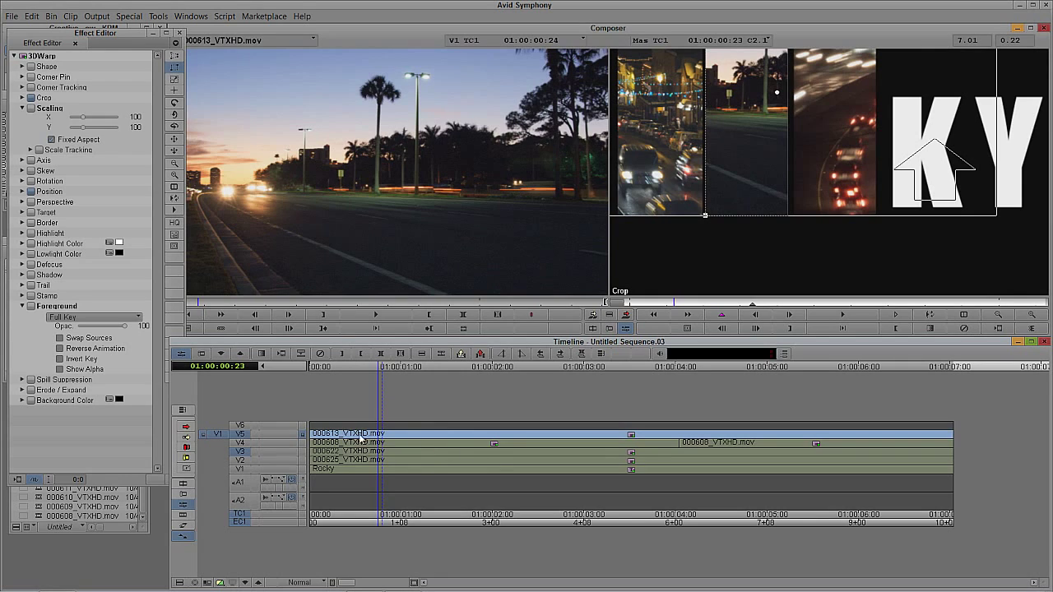
pyautogui.click(481, 437)
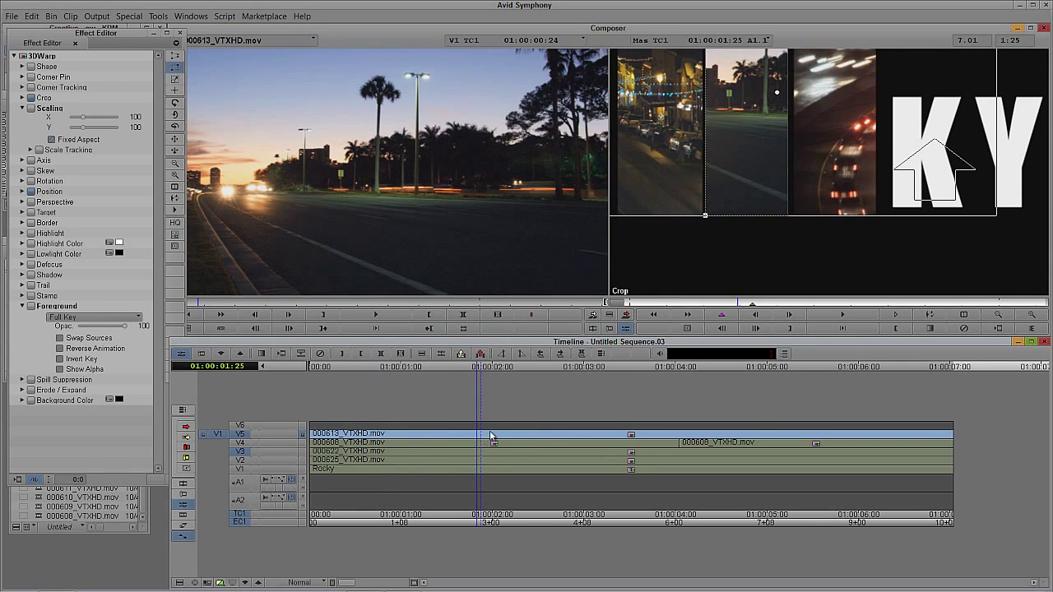
pyautogui.click(494, 437)
pyautogui.moveTo(531, 433); pyautogui.dragTo(543, 434)
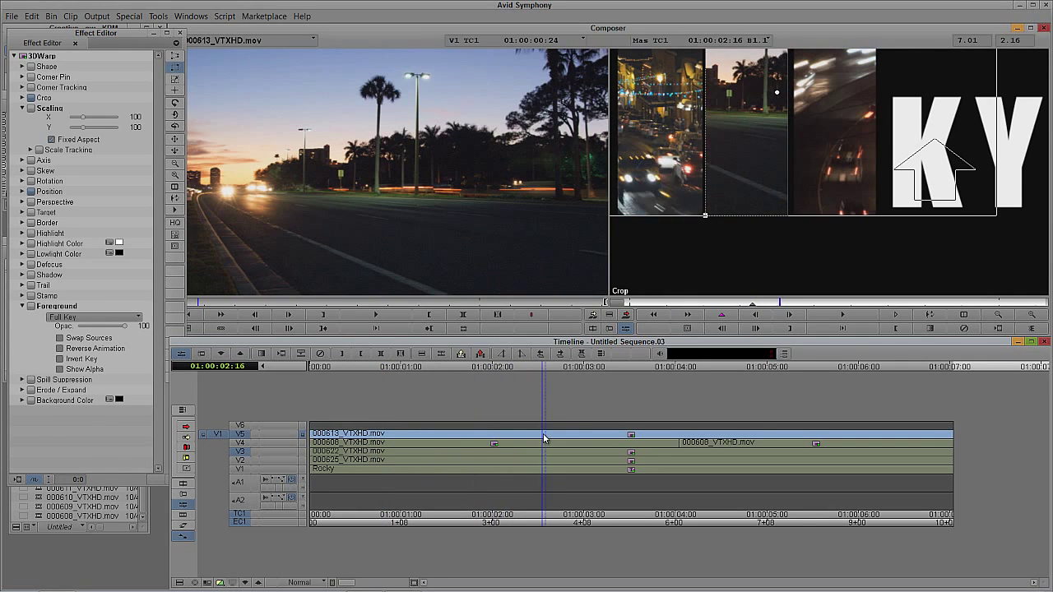
pyautogui.click(593, 328)
pyautogui.click(345, 441)
pyautogui.press('space')
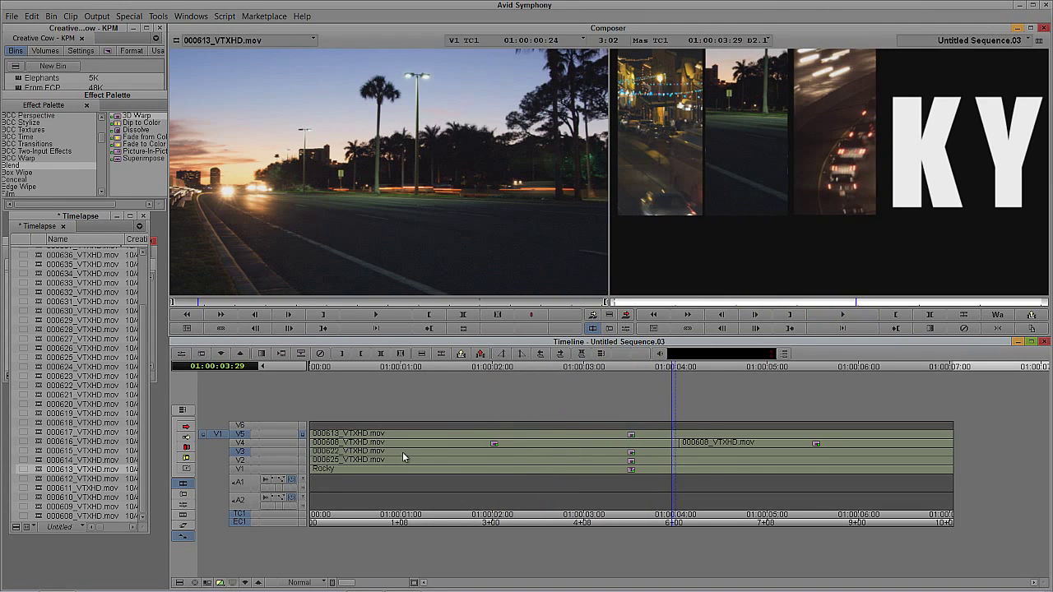
# - Move the V5 clip's cropped image over the letter K at its 01:00:02:03 keyframe and leave effect editing
pyautogui.press('space')
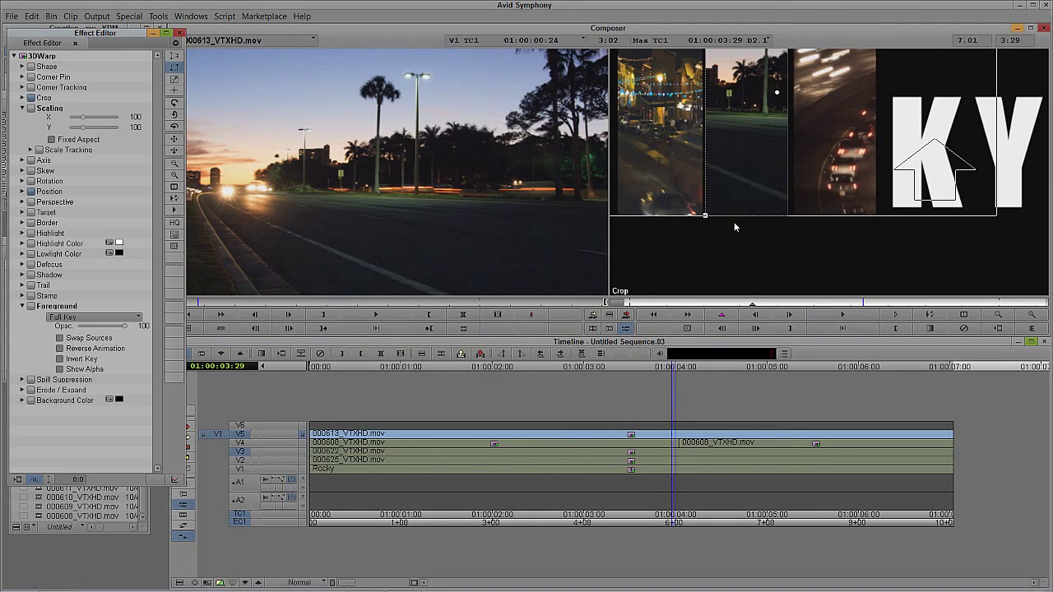
pyautogui.click(753, 309)
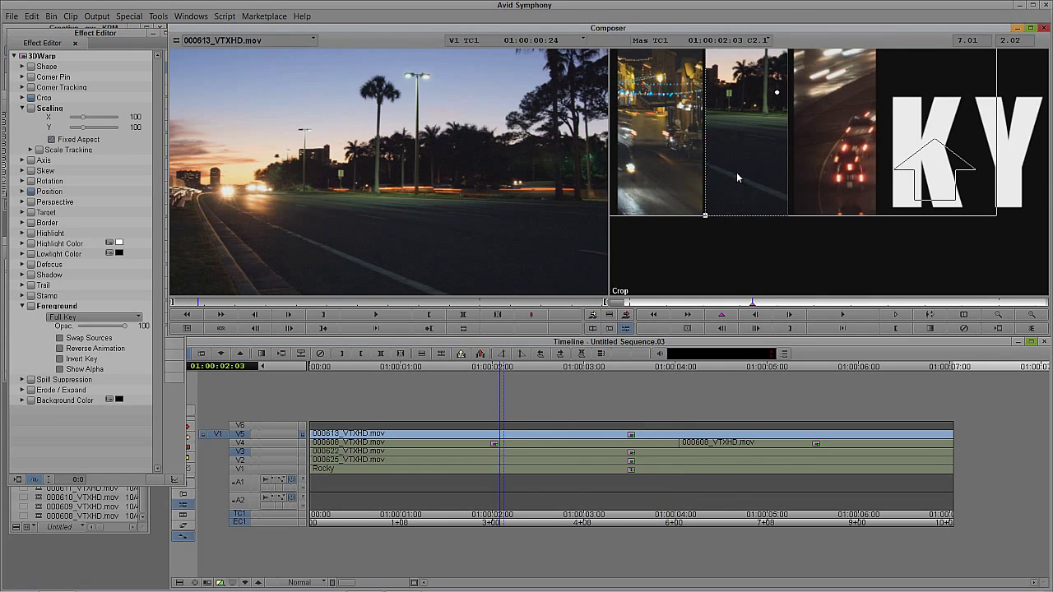
pyautogui.moveTo(879, 175); pyautogui.dragTo(920, 177)
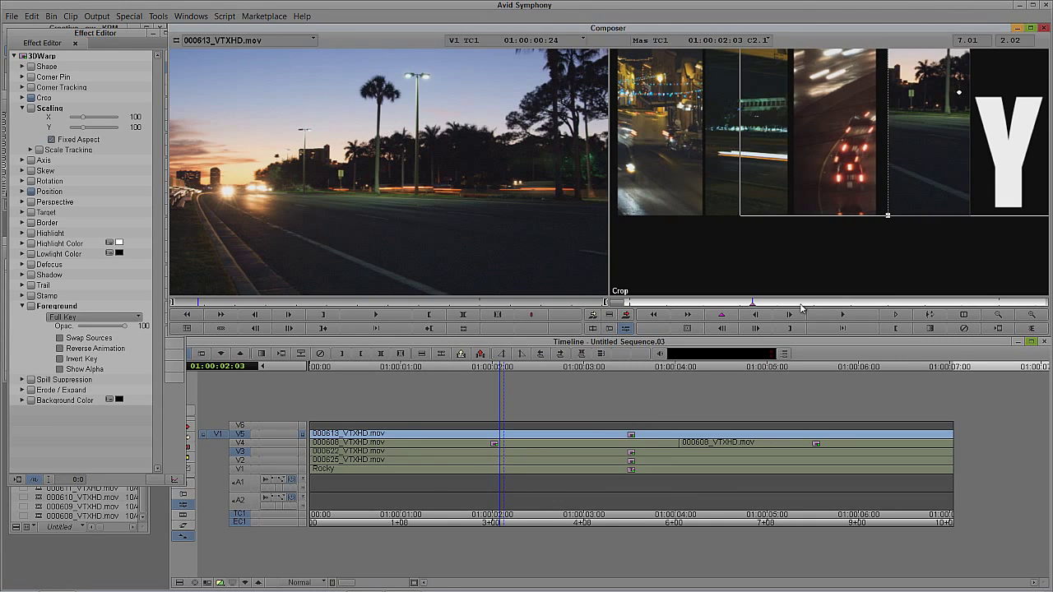
pyautogui.press('y')
# - Load 000614_VTXHD.mov cued five seconds in, and overwrite it onto V6 across the full length of the title
pyautogui.click(410, 441)
pyautogui.click(245, 452)
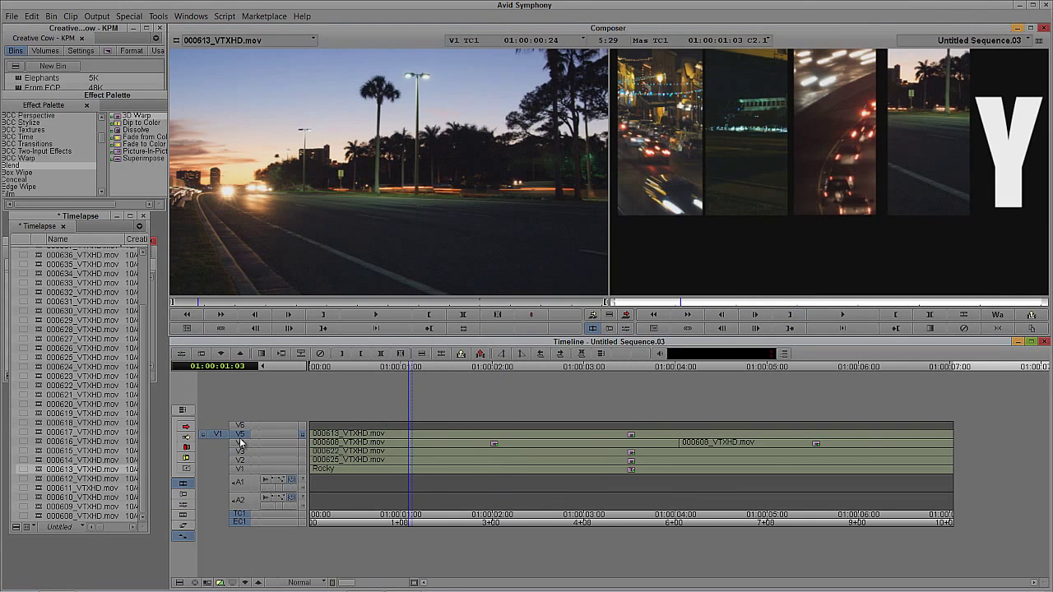
pyautogui.click(240, 435)
pyautogui.click(240, 426)
pyautogui.doubleClick(41, 460)
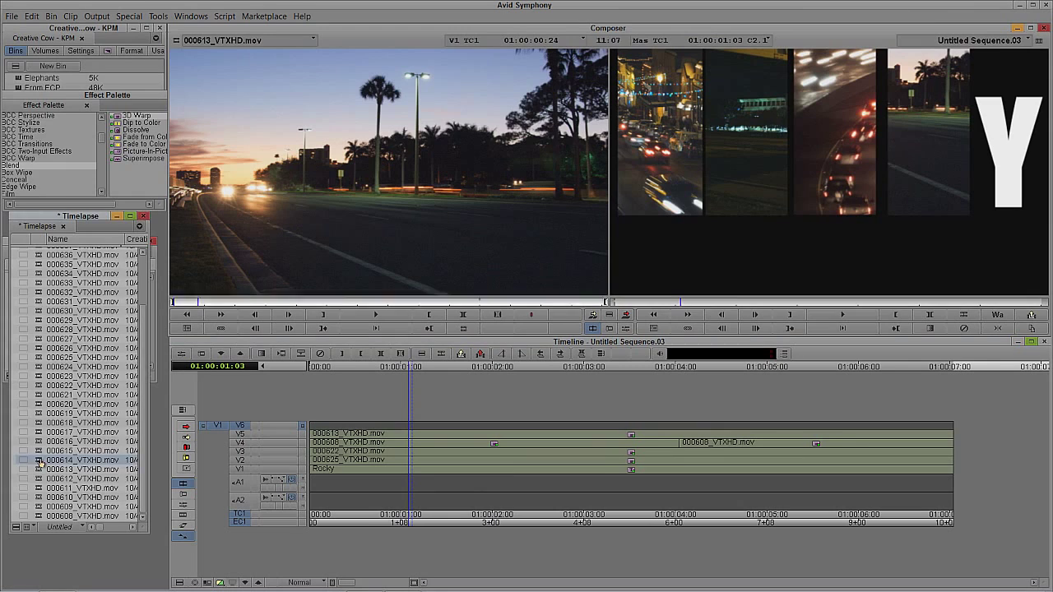
pyautogui.moveTo(322, 303); pyautogui.dragTo(351, 227)
pyautogui.press('t')
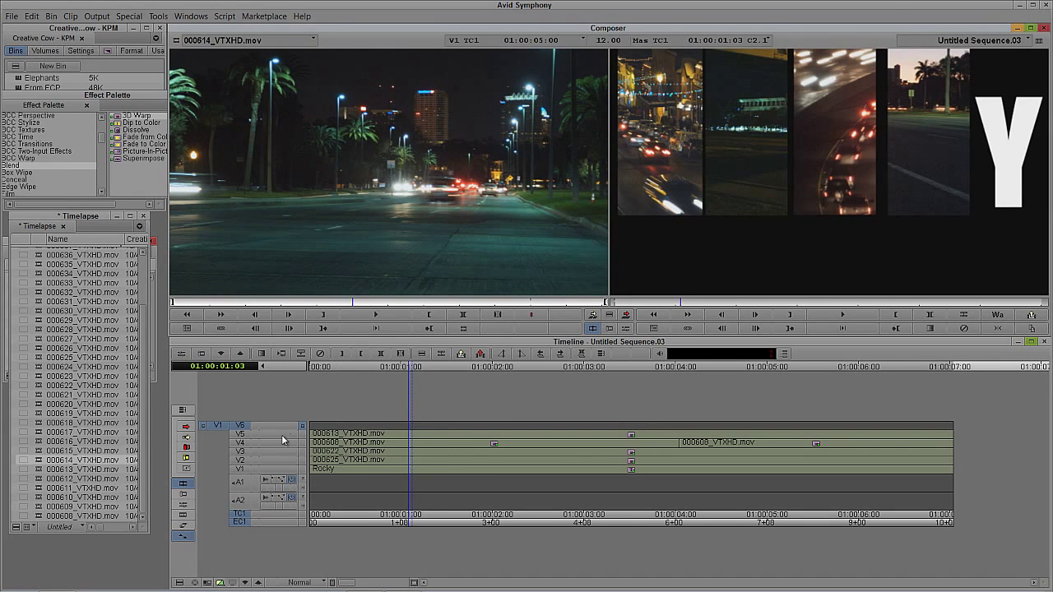
pyautogui.click(428, 431)
pyautogui.press('b')
# - Copy the 3D Warp effect from the V5 clip to the 000614_VTXHD.mov clip on V6 and play the sequence
pyautogui.moveTo(430, 437); pyautogui.dragTo(656, 457)
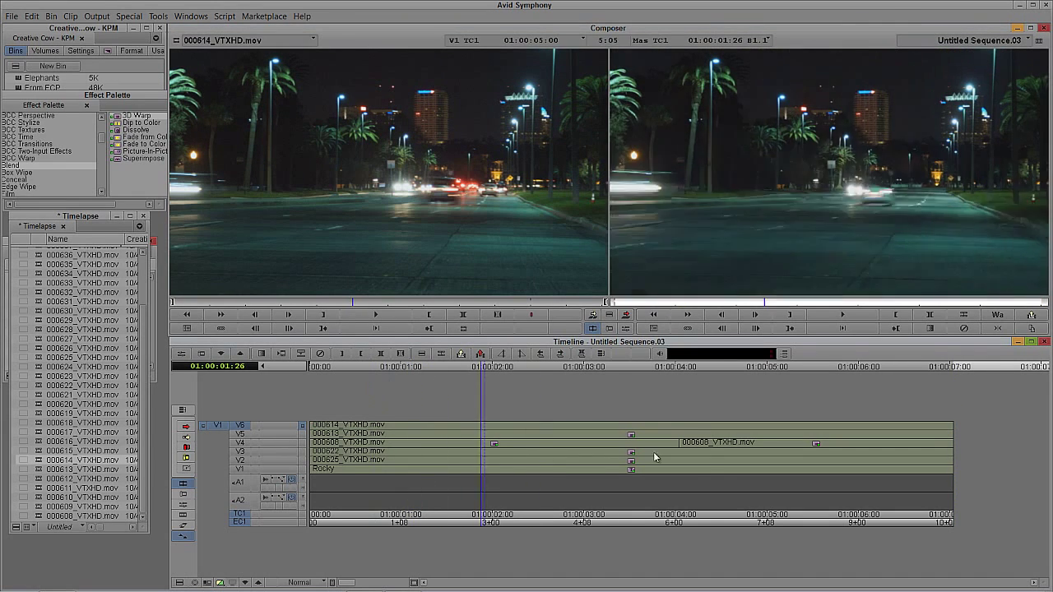
pyautogui.click(699, 444)
pyautogui.click(471, 442)
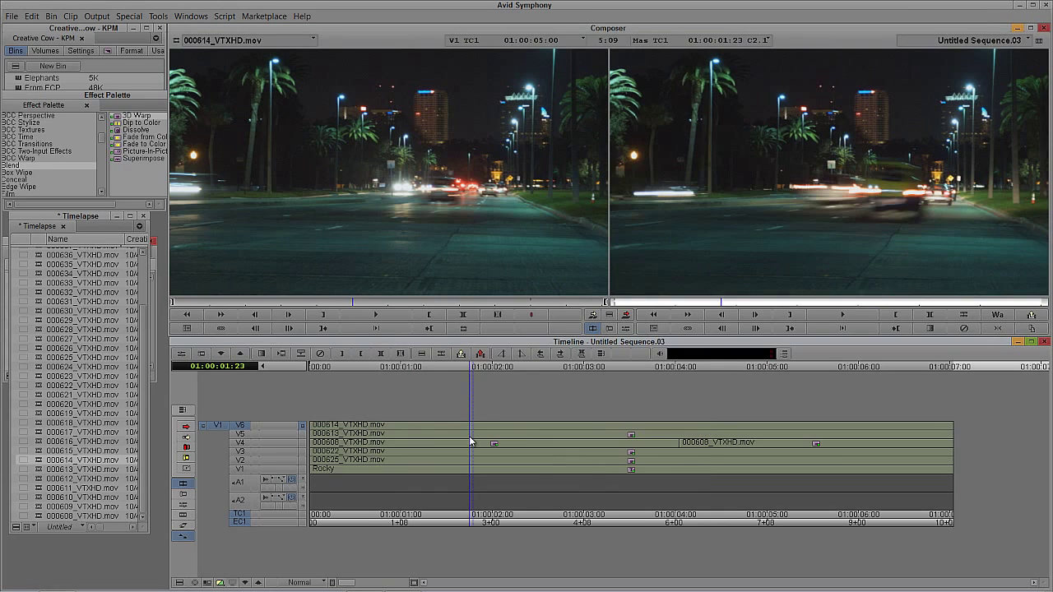
pyautogui.press('F8')
pyautogui.click(472, 436)
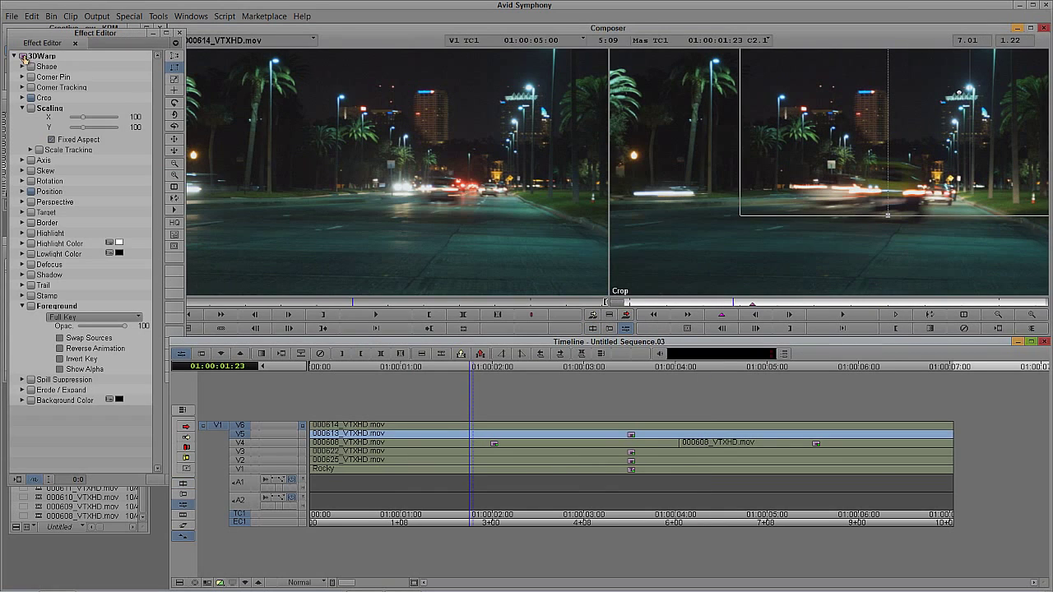
pyautogui.click(469, 426)
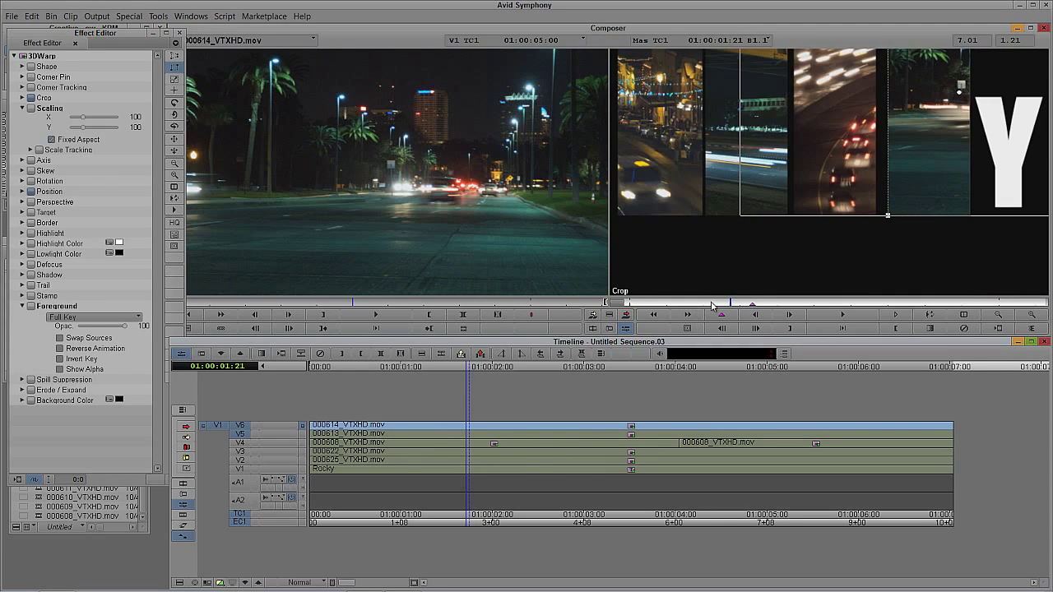
pyautogui.press('F12')
pyautogui.press('space')
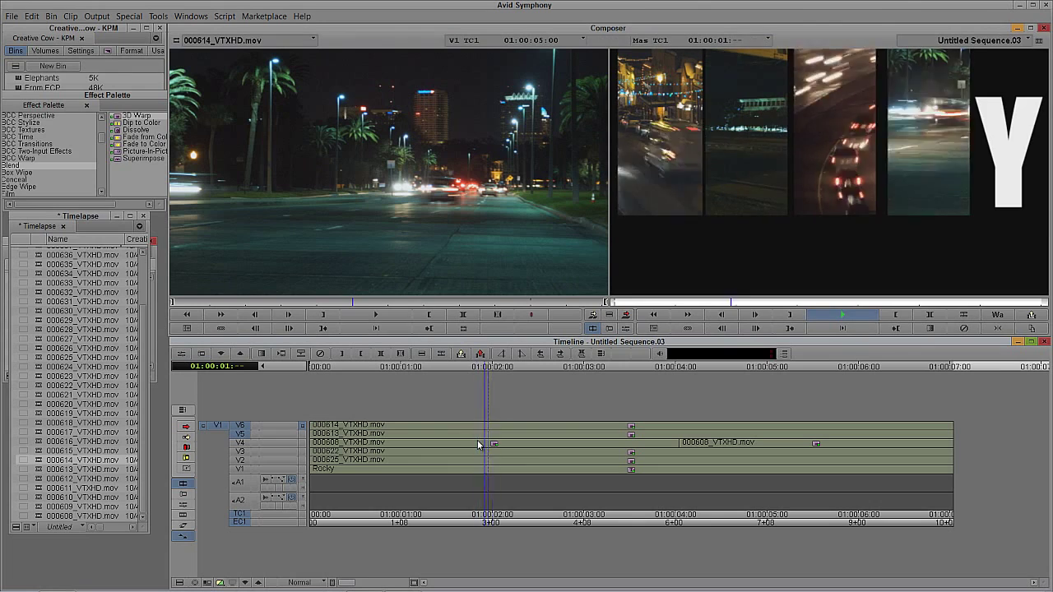
# - Move the V6 image over the letter Y with a keyframe at 01:00:03:15, and remove its 01:00:02:03 keyframe
pyautogui.press('F12')
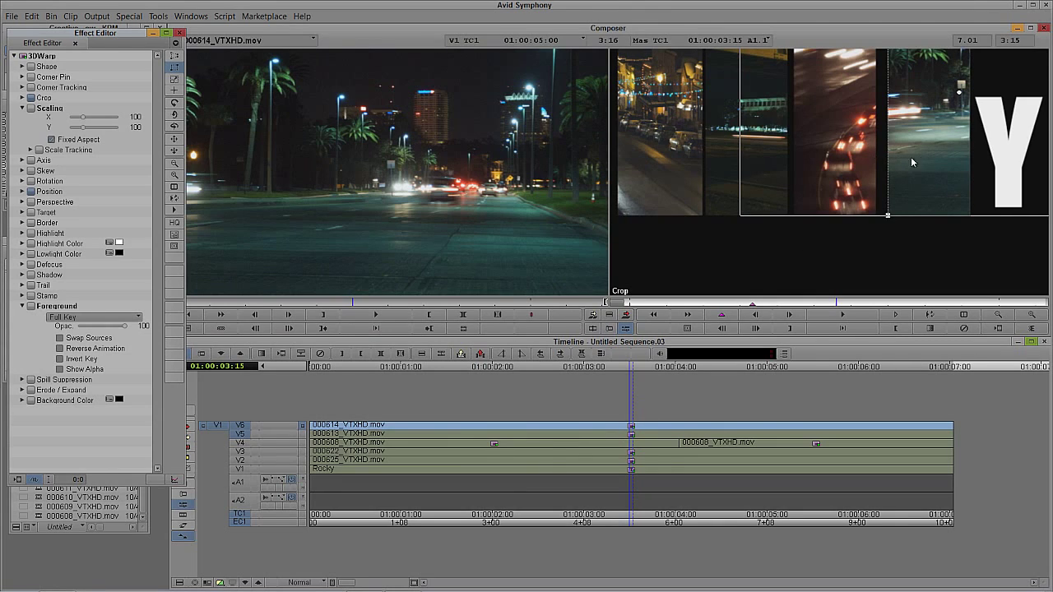
pyautogui.moveTo(923, 157); pyautogui.dragTo(1006, 164)
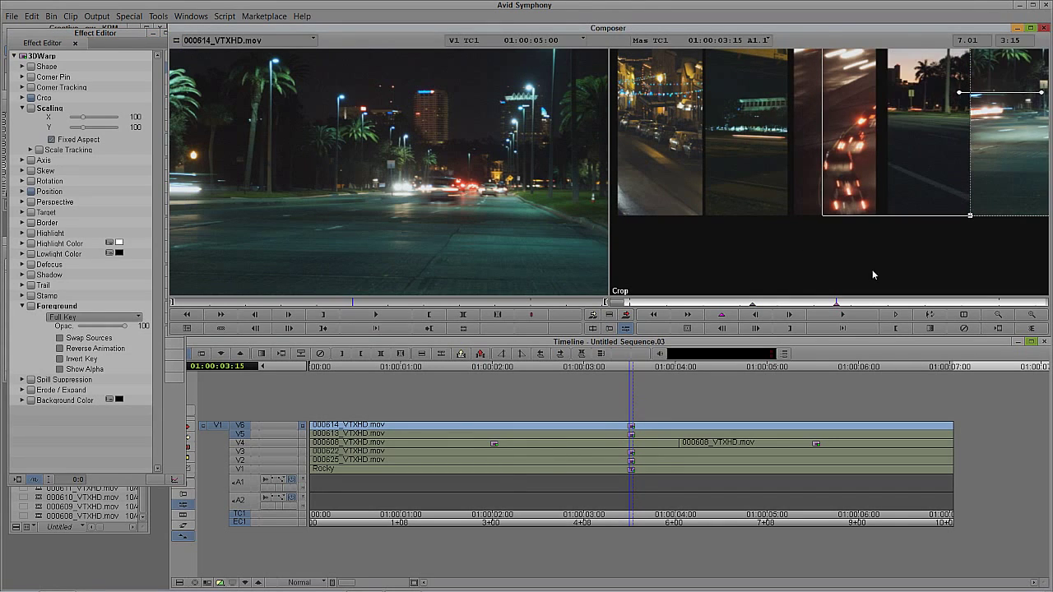
pyautogui.click(753, 306)
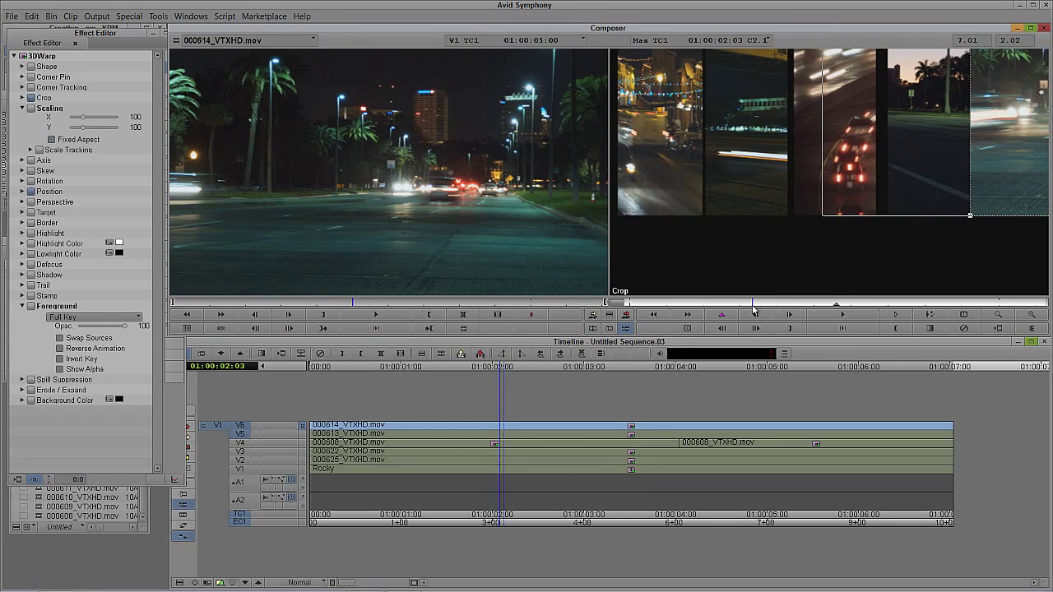
pyautogui.click(837, 305)
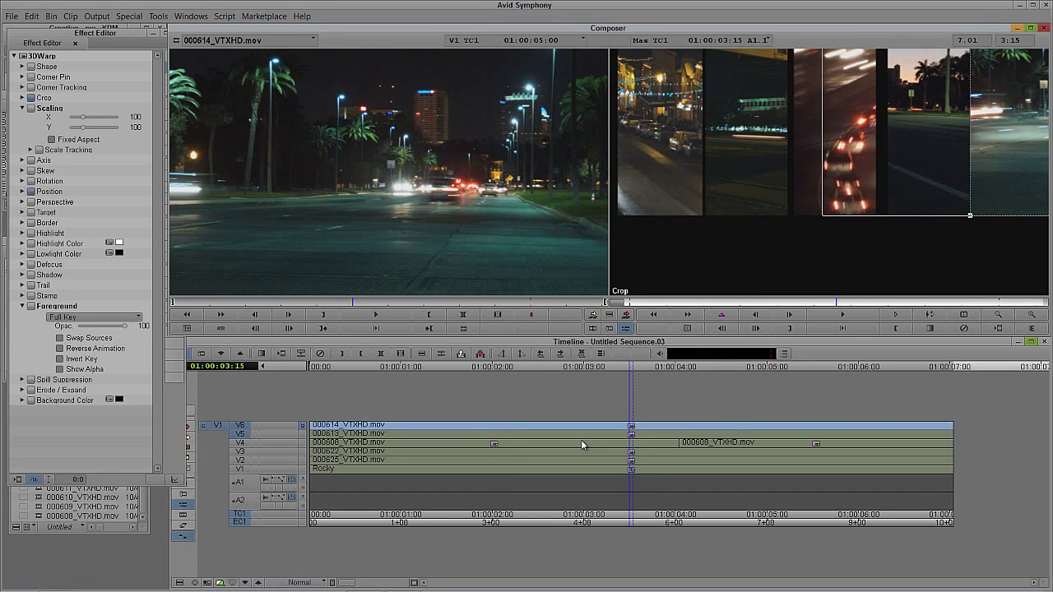
pyautogui.press('y')
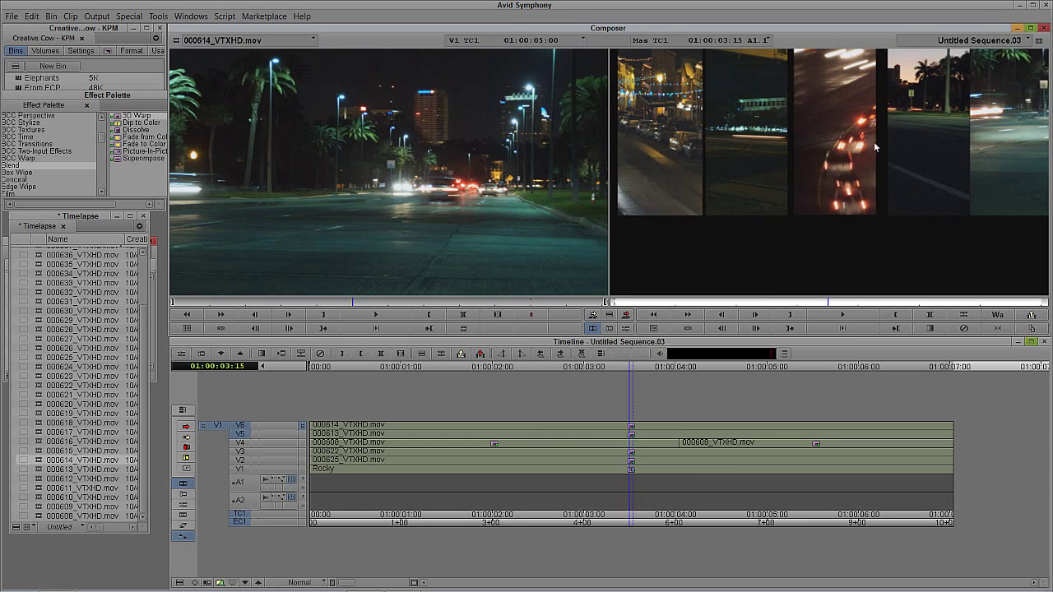
# - Mark the clips on V2 through V6 and collapse them into a single nested clip on V2
pyautogui.click(532, 484)
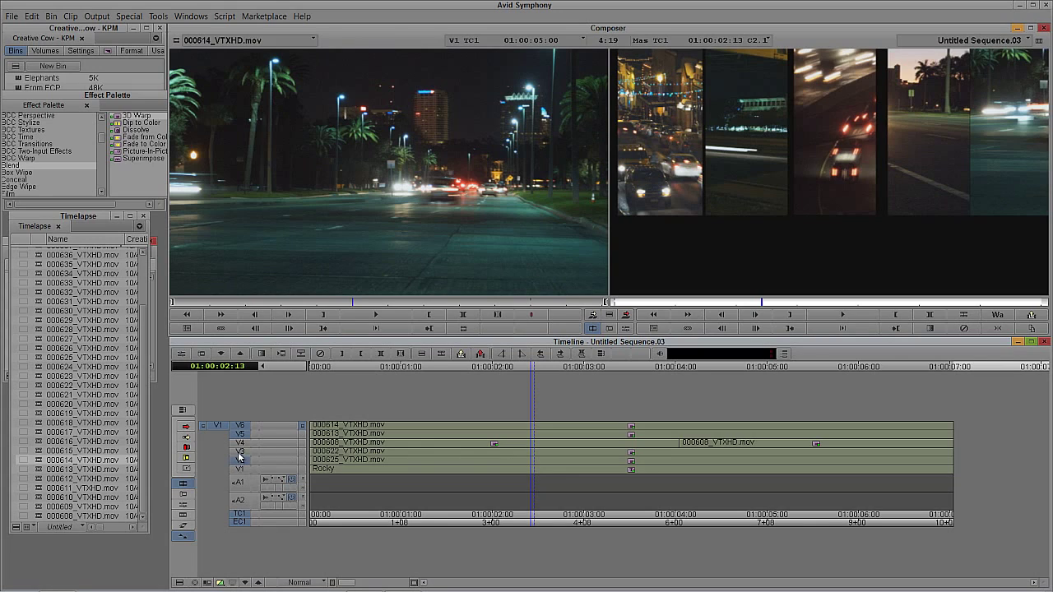
pyautogui.click(403, 444)
pyautogui.press('t')
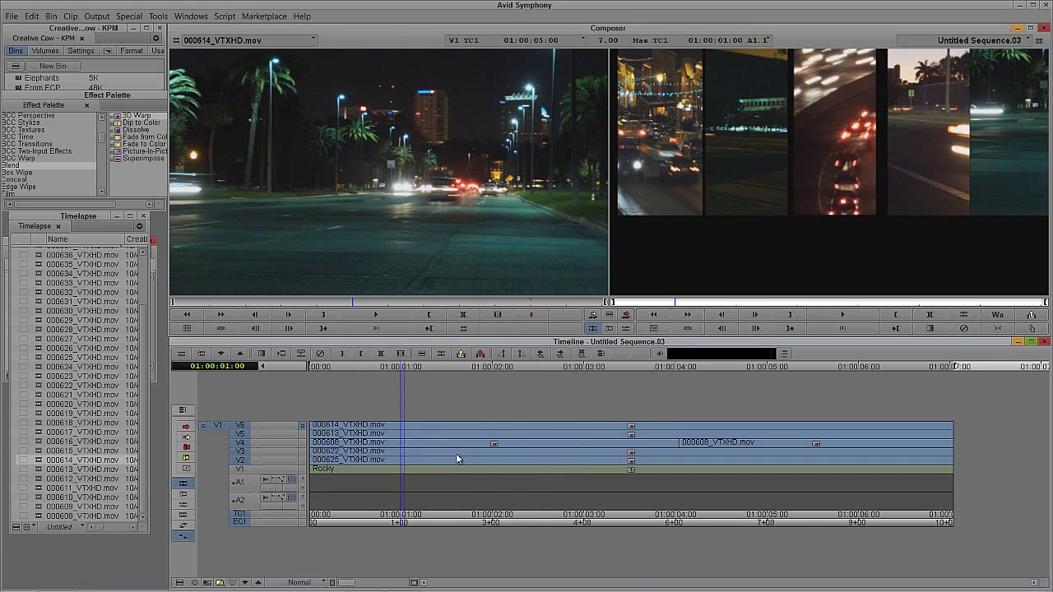
pyautogui.moveTo(458, 455); pyautogui.dragTo(563, 456)
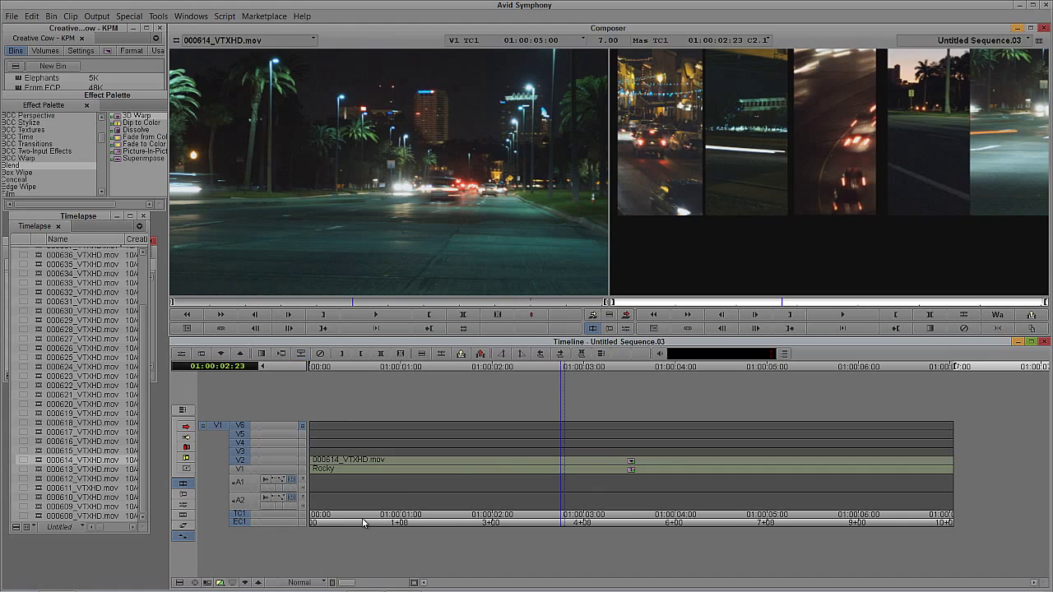
pyautogui.click(302, 354)
# - Deselect V3 through V6 so only V2 is active, and copy the marked collapsed clip into the source monitor
pyautogui.click(240, 452)
pyautogui.click(240, 444)
pyautogui.click(241, 436)
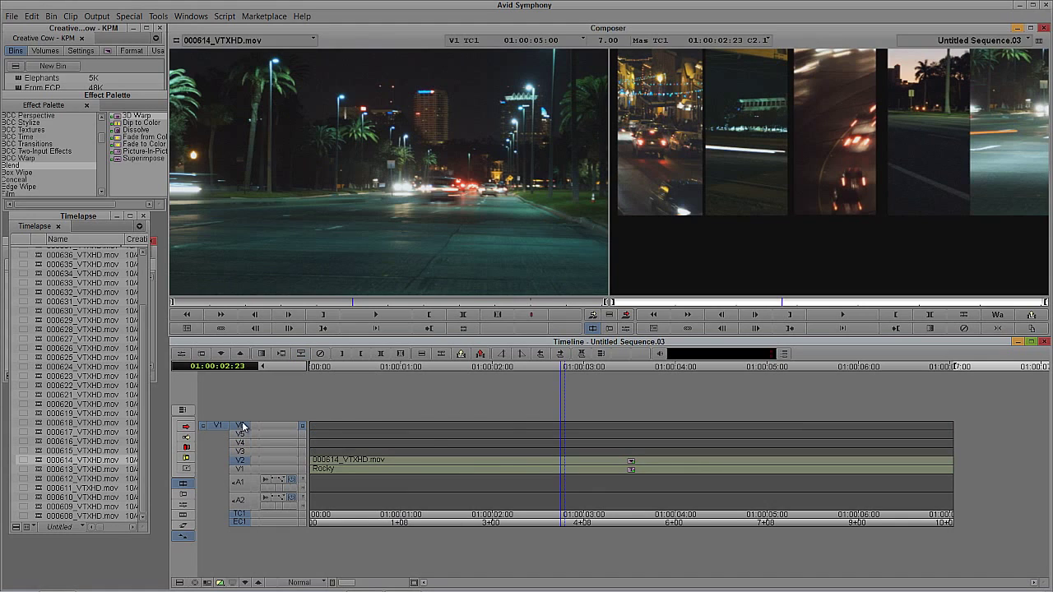
pyautogui.click(241, 426)
pyautogui.click(411, 472)
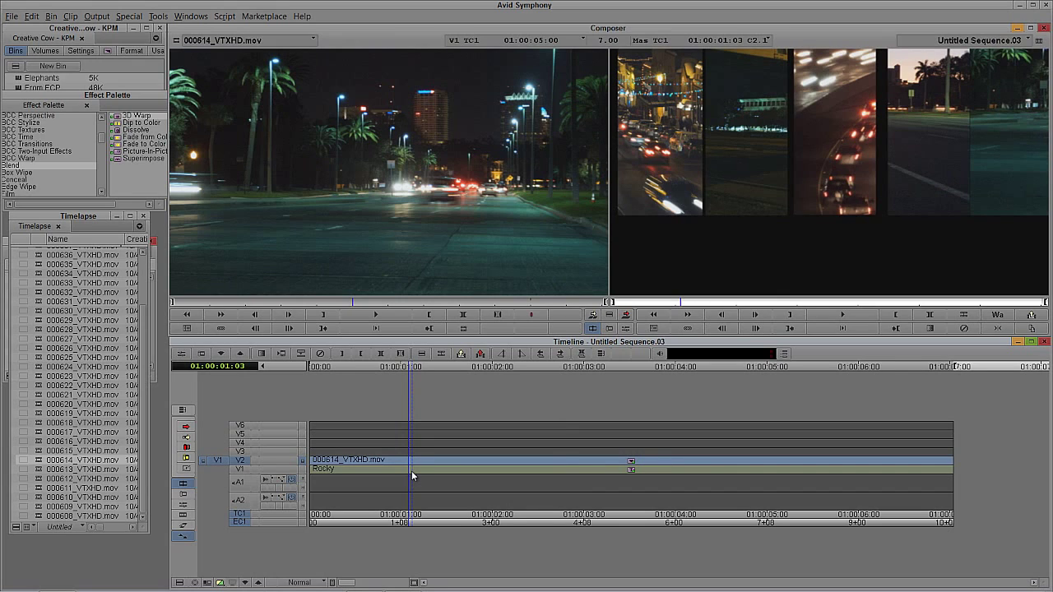
pyautogui.hotkey('alt', 'c')
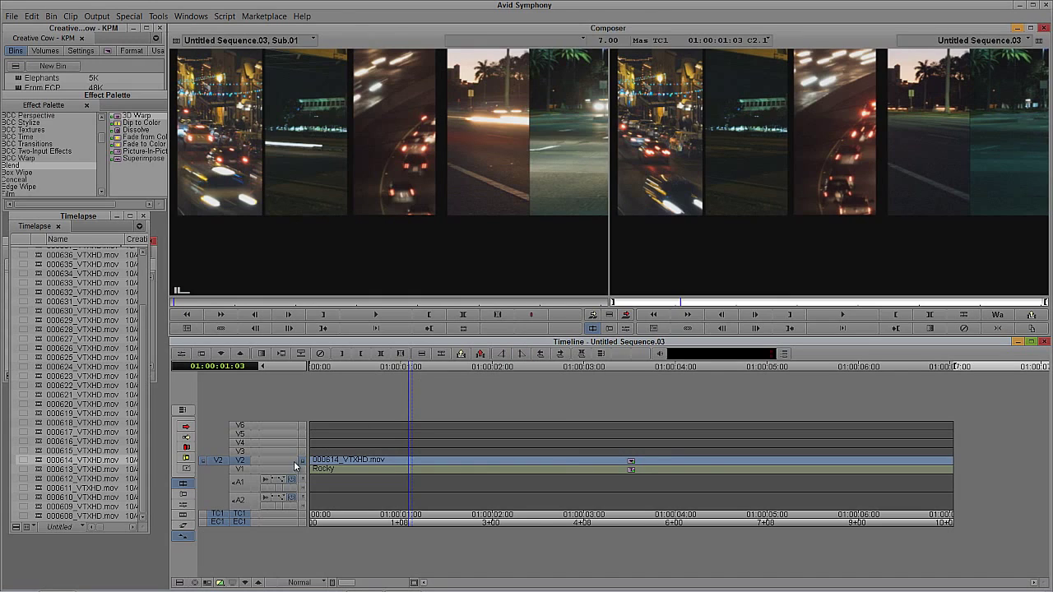
# - Lift the marked collapsed clip off V2 so only the Rocky title on V1 remains
pyautogui.click(709, 237)
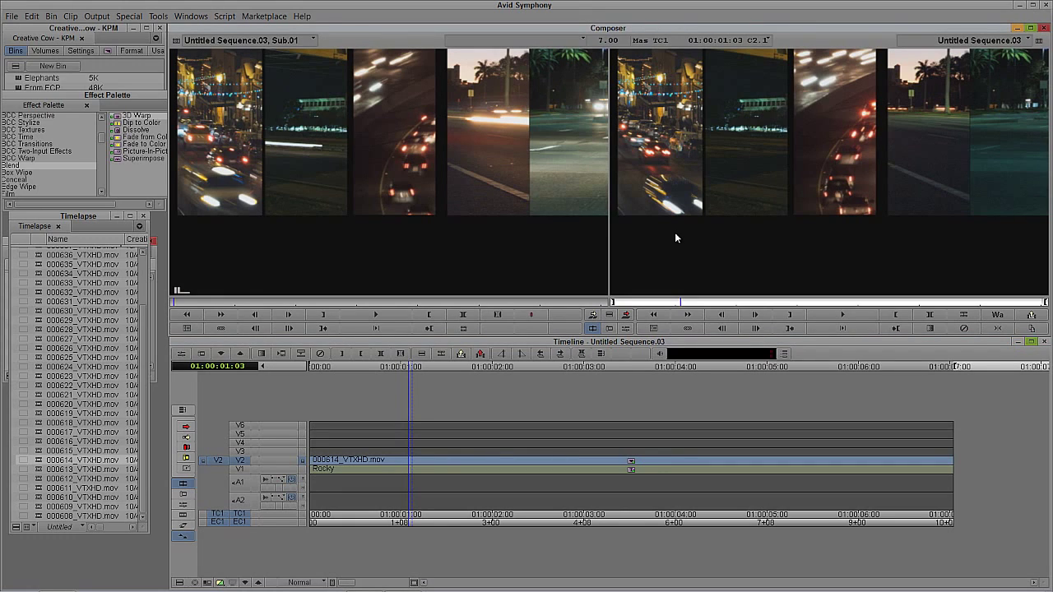
pyautogui.press('z')
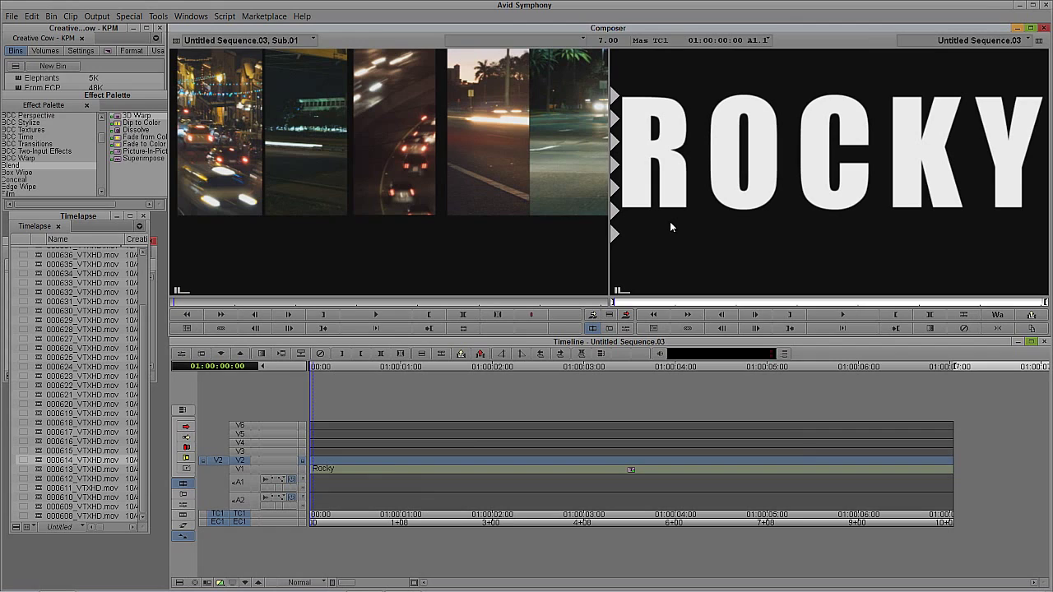
pyautogui.click(430, 465)
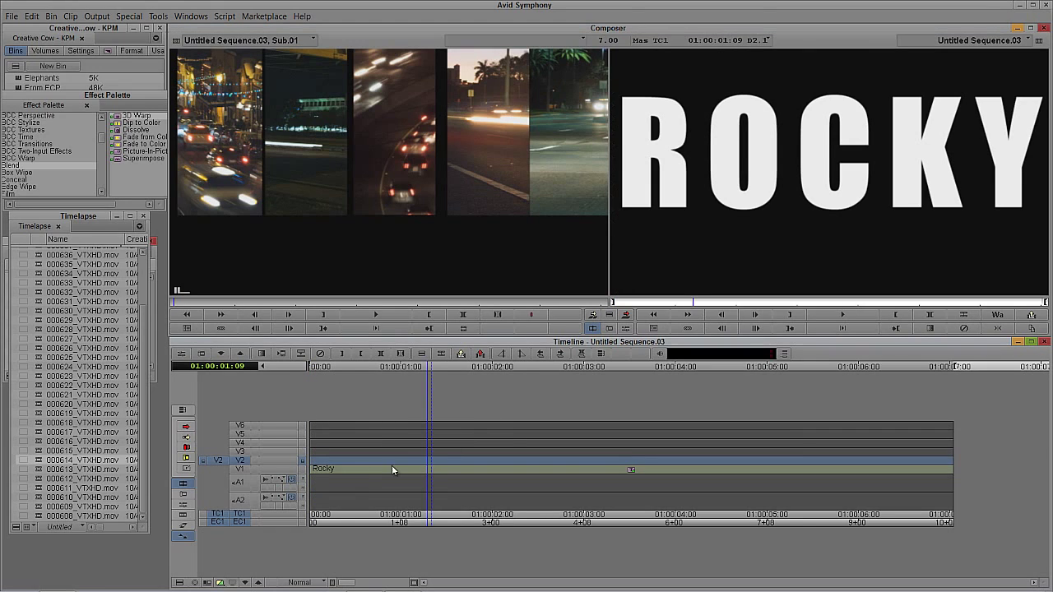
# - Make V1 the only active video track, with source V2 patched to it, and step into the Rocky title's nest
pyautogui.click(243, 470)
pyautogui.click(242, 462)
pyautogui.click(244, 583)
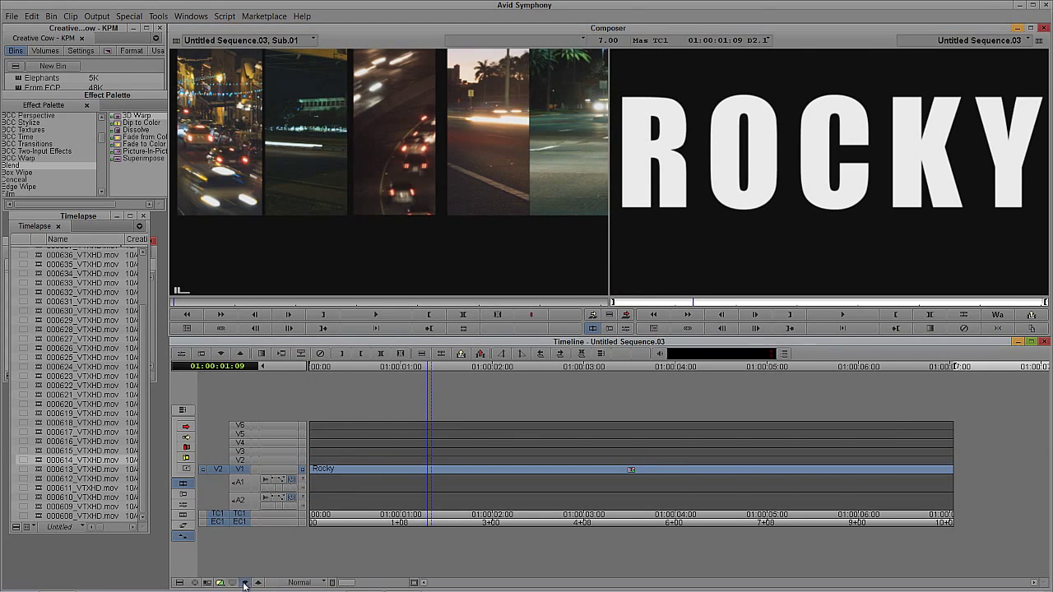
pyautogui.click(244, 583)
# - Overwrite the Rocky fill on V2 inside the nest with the copied collapsed clip and scrub through it
pyautogui.click(335, 464)
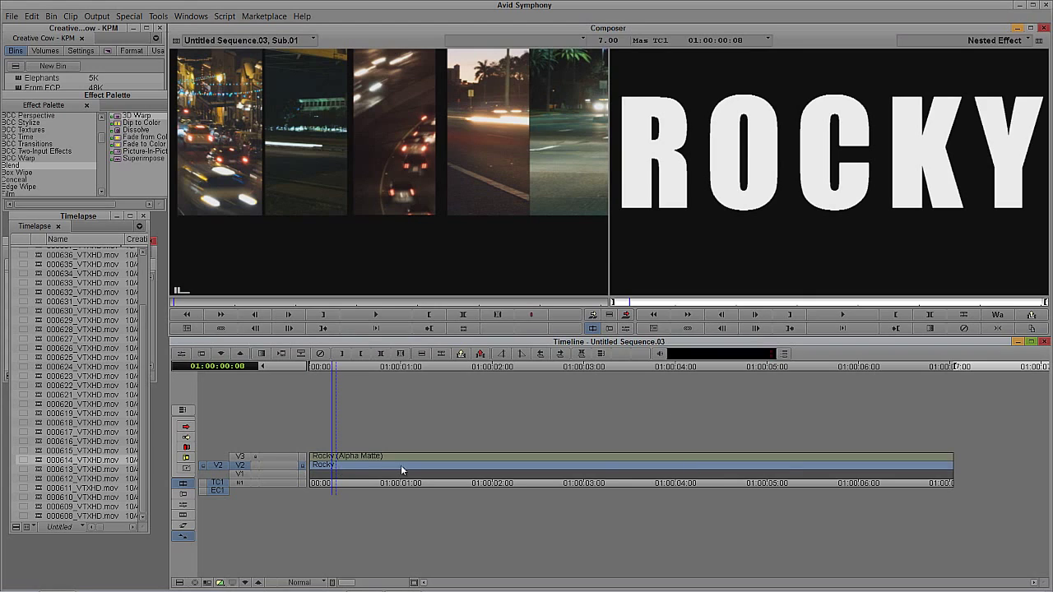
pyautogui.moveTo(406, 464); pyautogui.dragTo(610, 468)
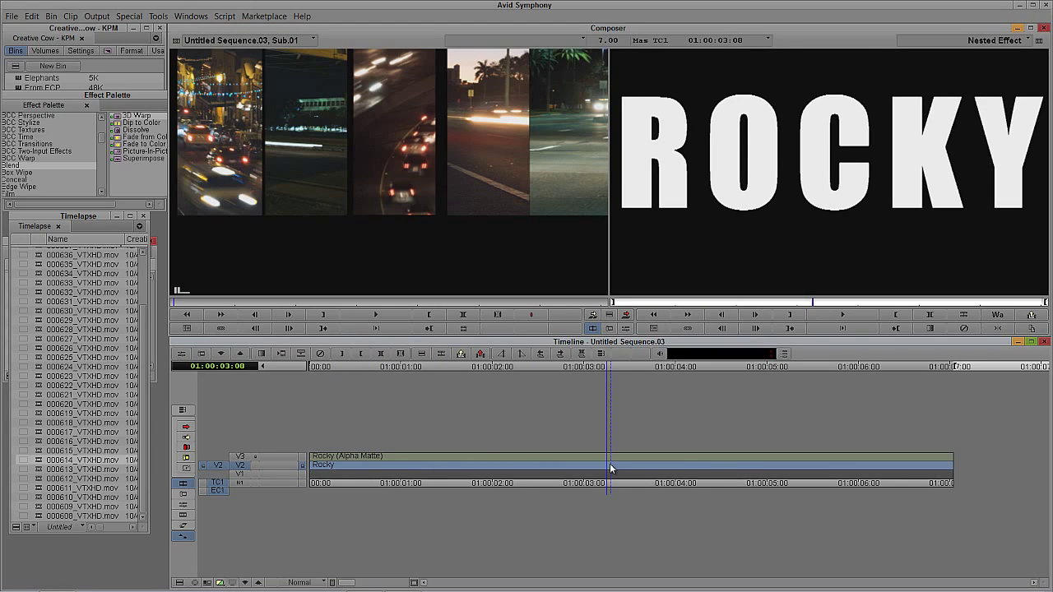
pyautogui.press('b')
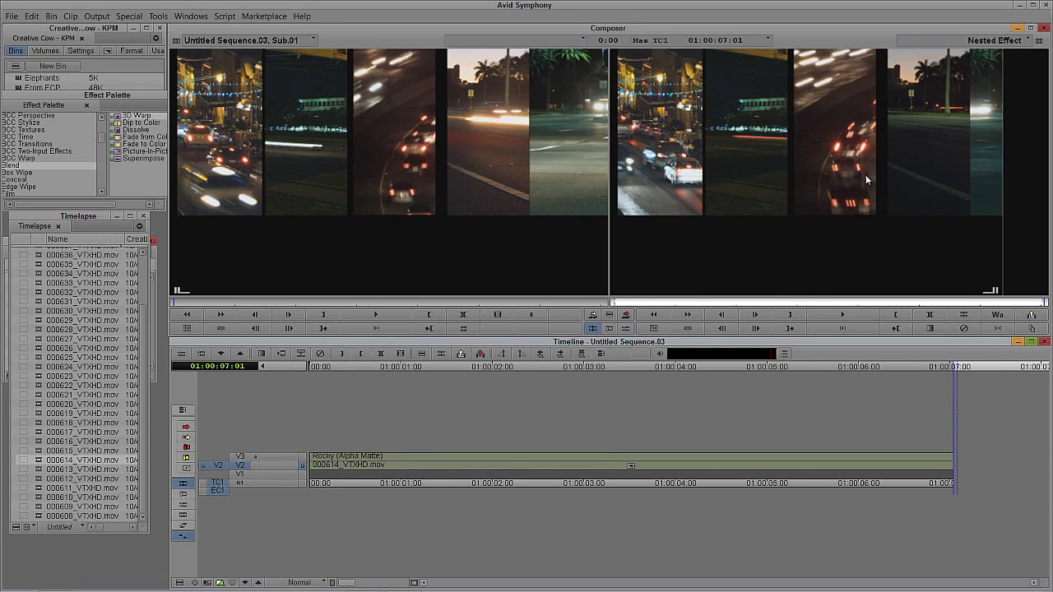
pyautogui.click(918, 133)
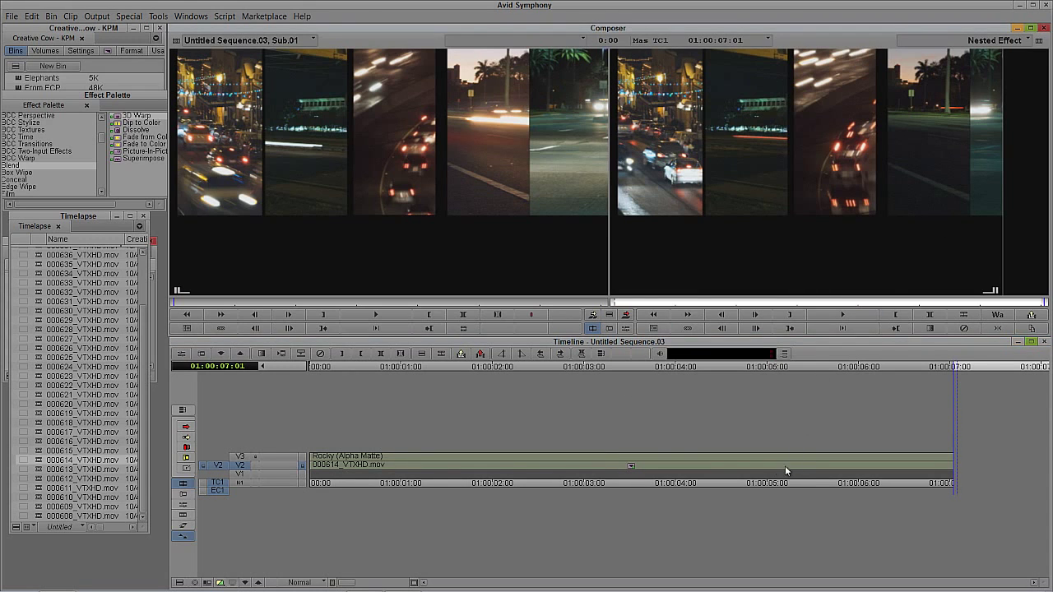
pyautogui.moveTo(785, 466); pyautogui.dragTo(603, 469)
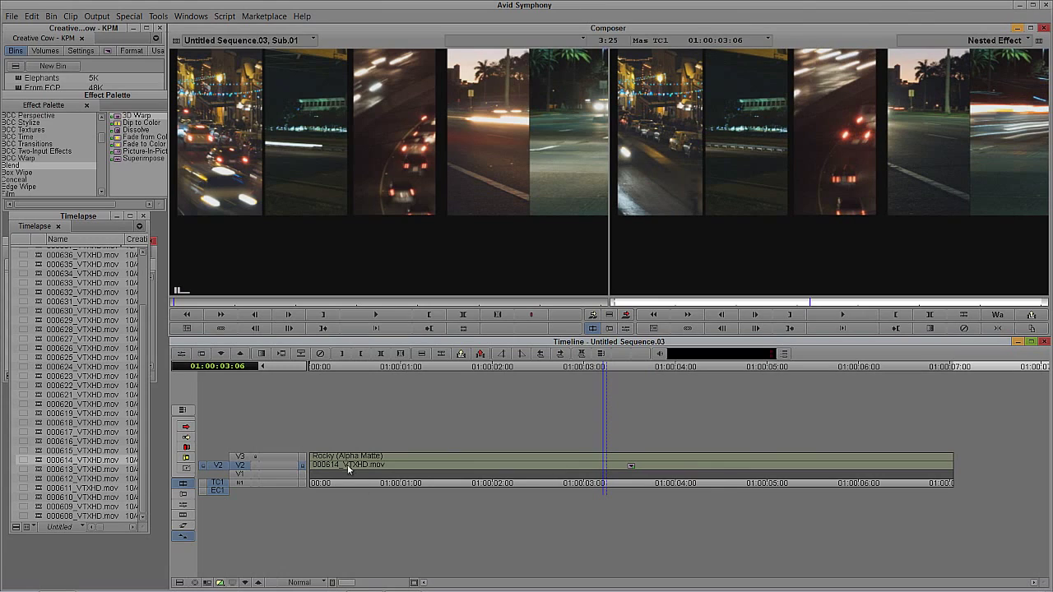
# - Monitor the Rocky alpha matte on V3, step out of the nest, and play the sequence from the start
pyautogui.click(302, 458)
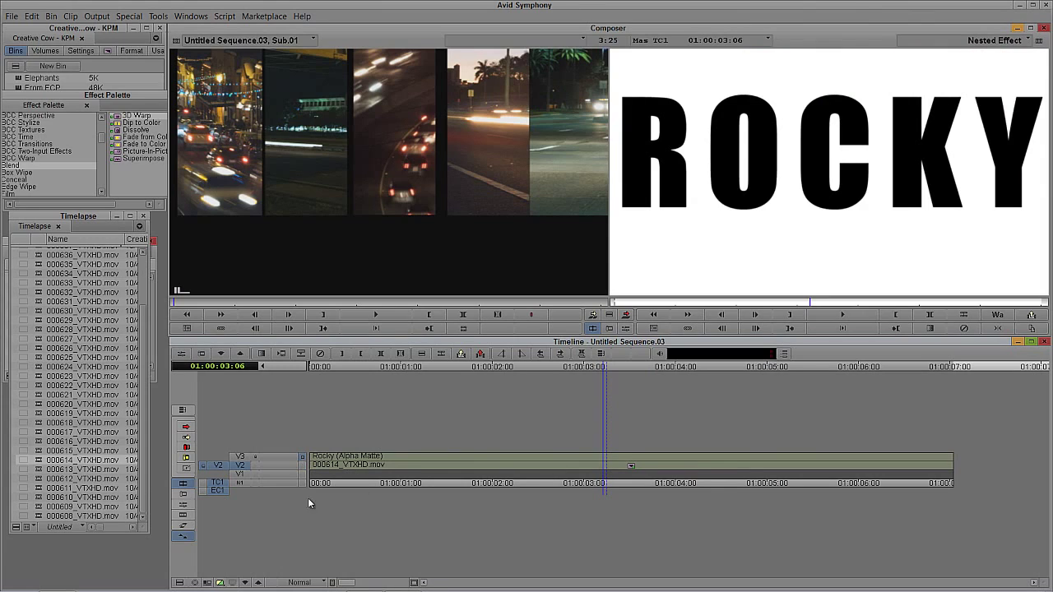
pyautogui.click(257, 584)
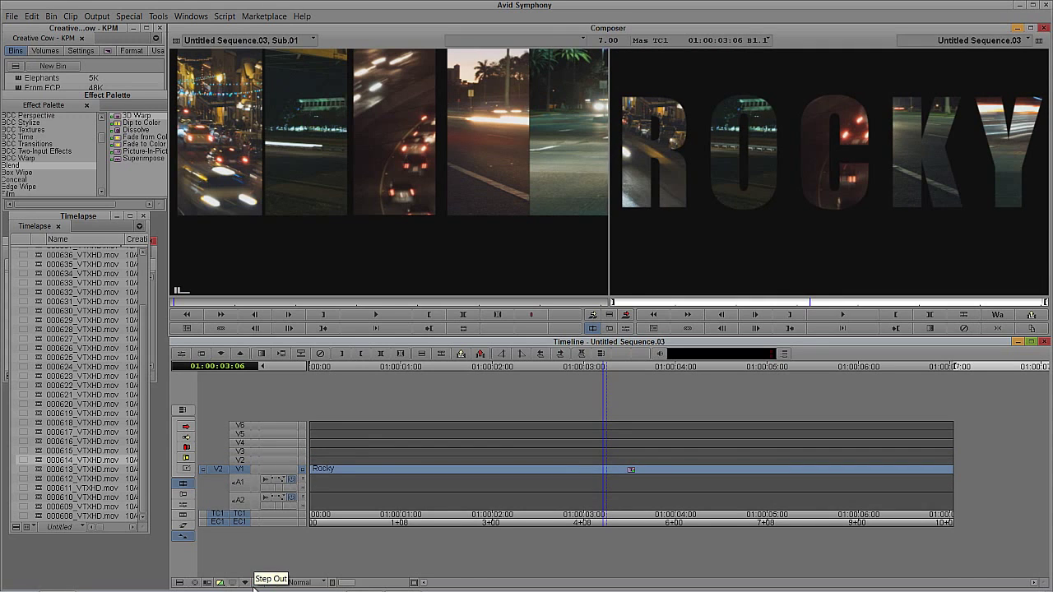
pyautogui.press('Home')
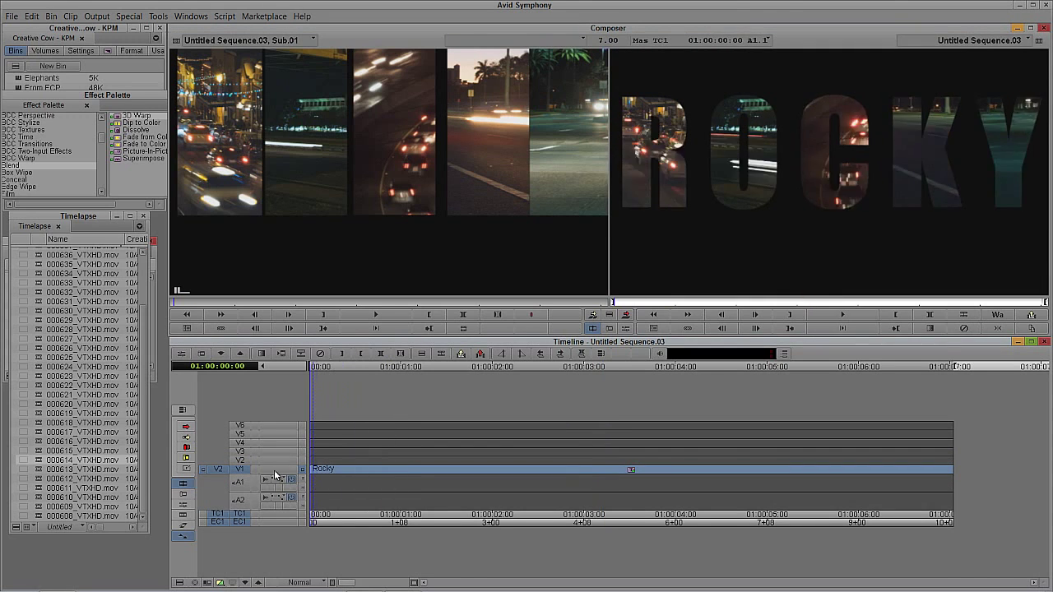
pyautogui.press('space')
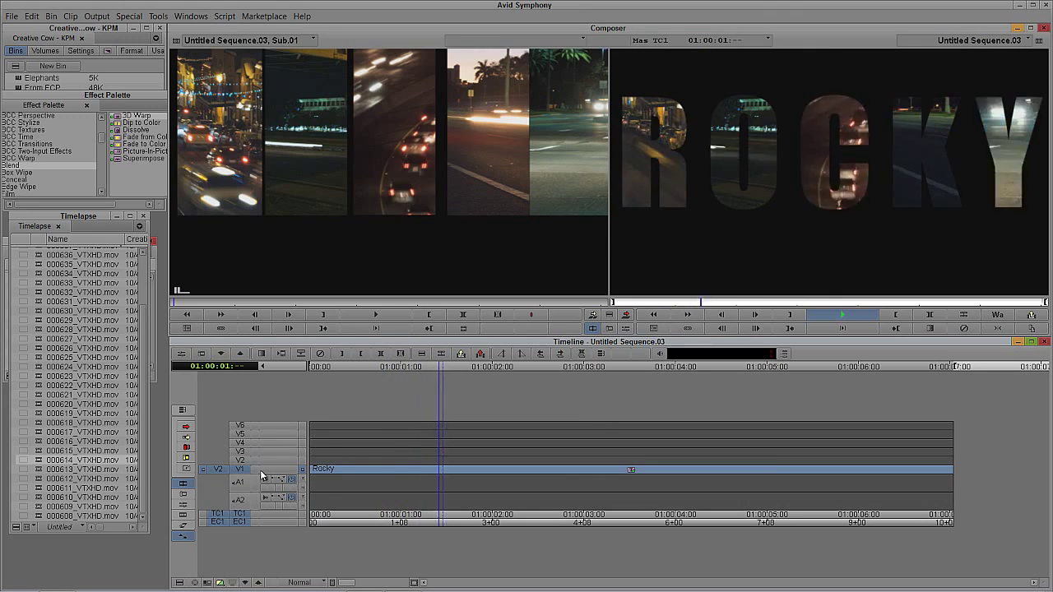